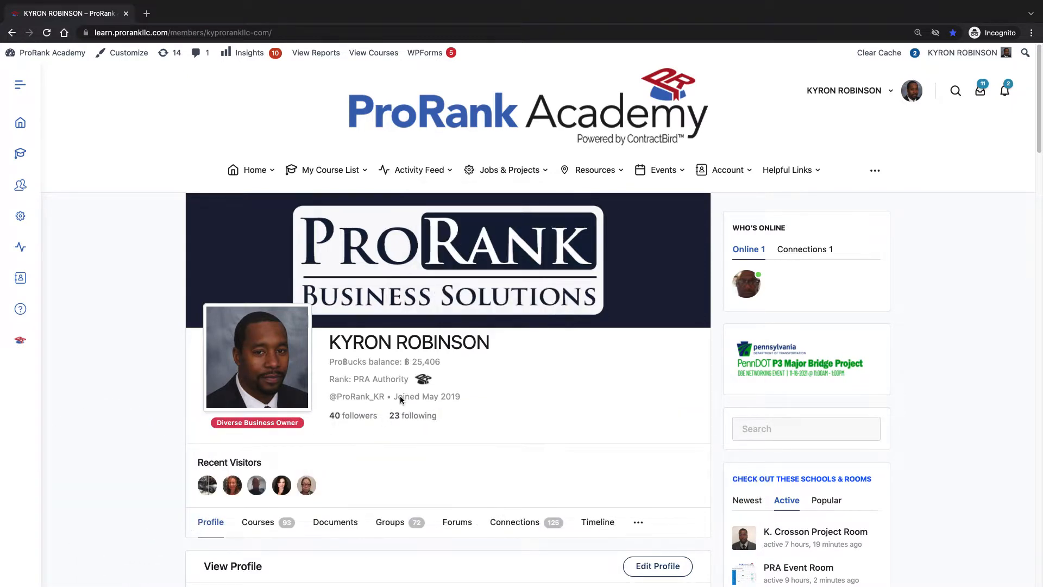
Step: Start a new job/project posting and mark the listing as a Job
mouse_move(486, 179)
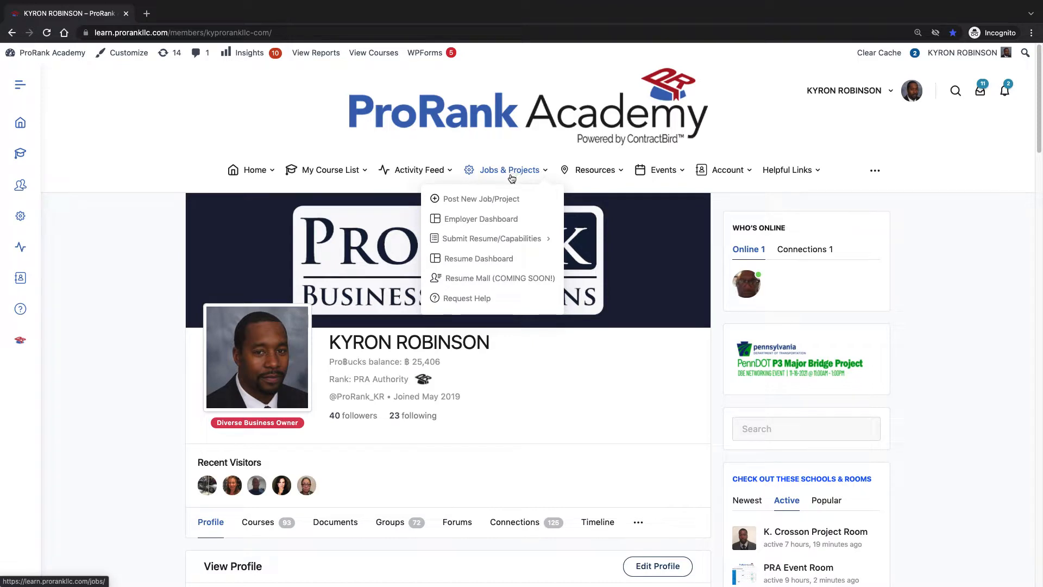
click(502, 204)
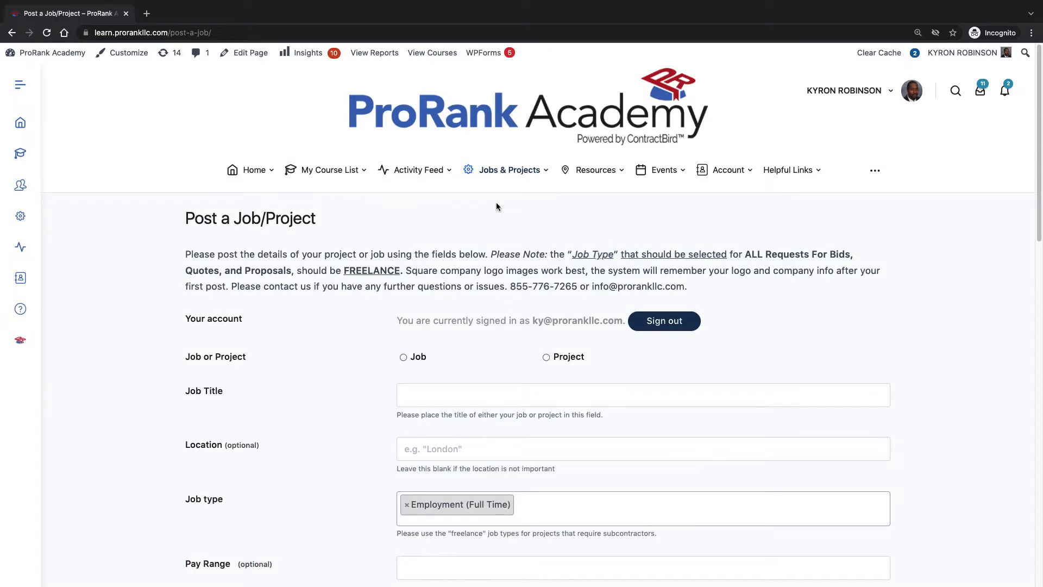
scroll(447, 296, down, 2)
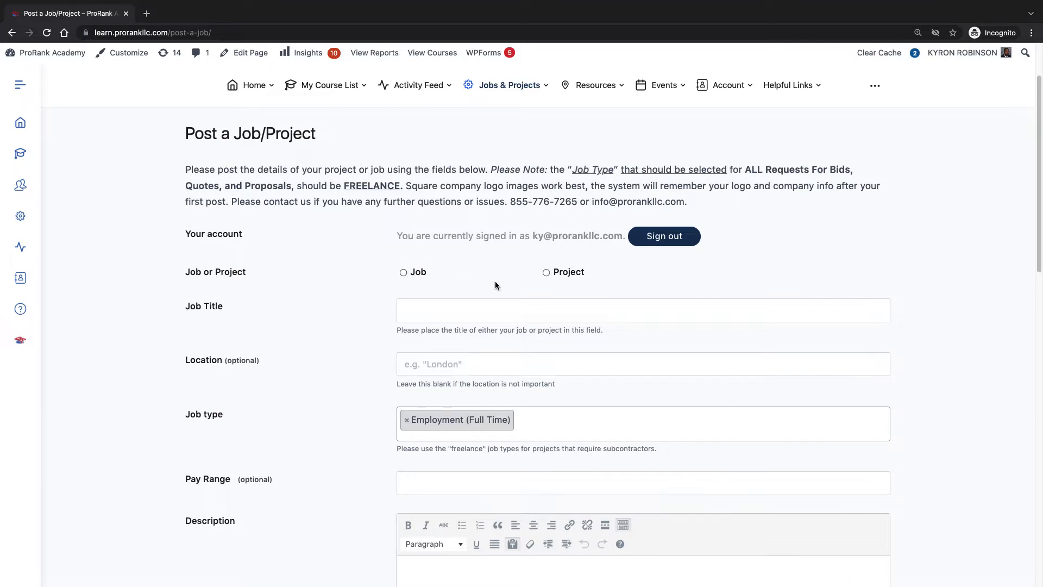
scroll(523, 288, down, 2)
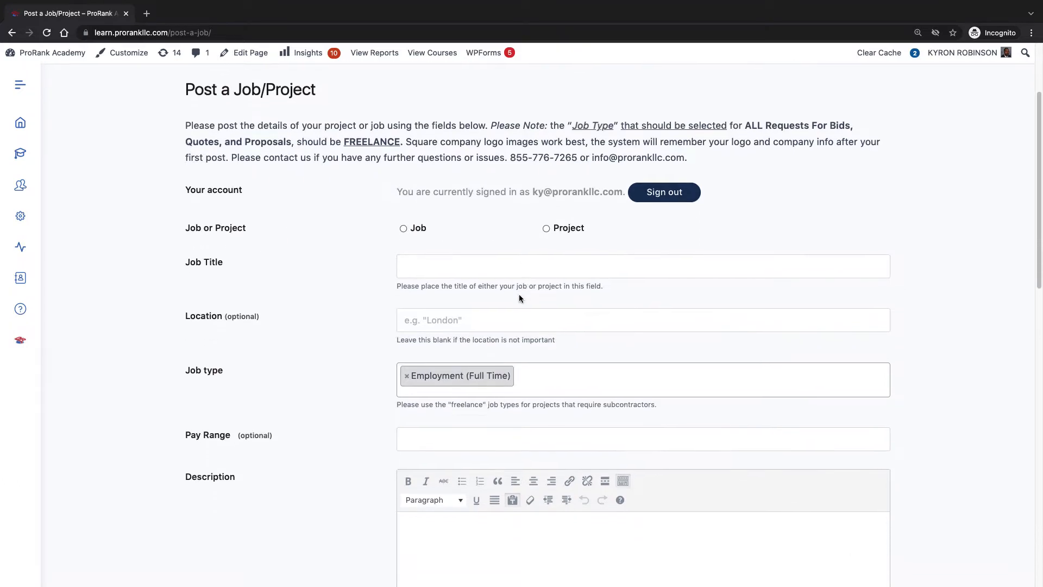
scroll(480, 298, down, 1)
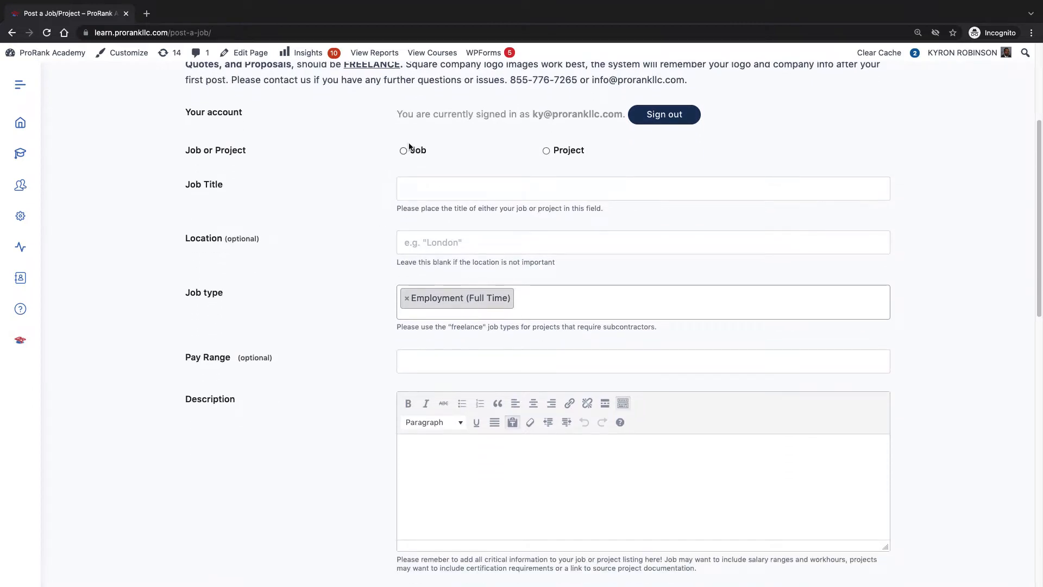
click(403, 151)
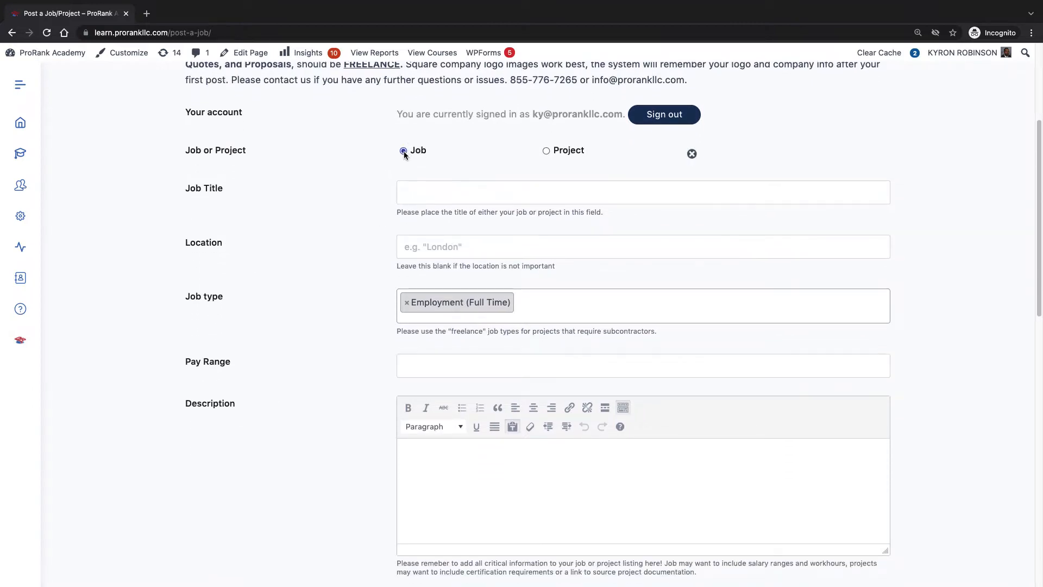
Step: Enter "ProRank Sales Operational Manager" as the job title
click(402, 195)
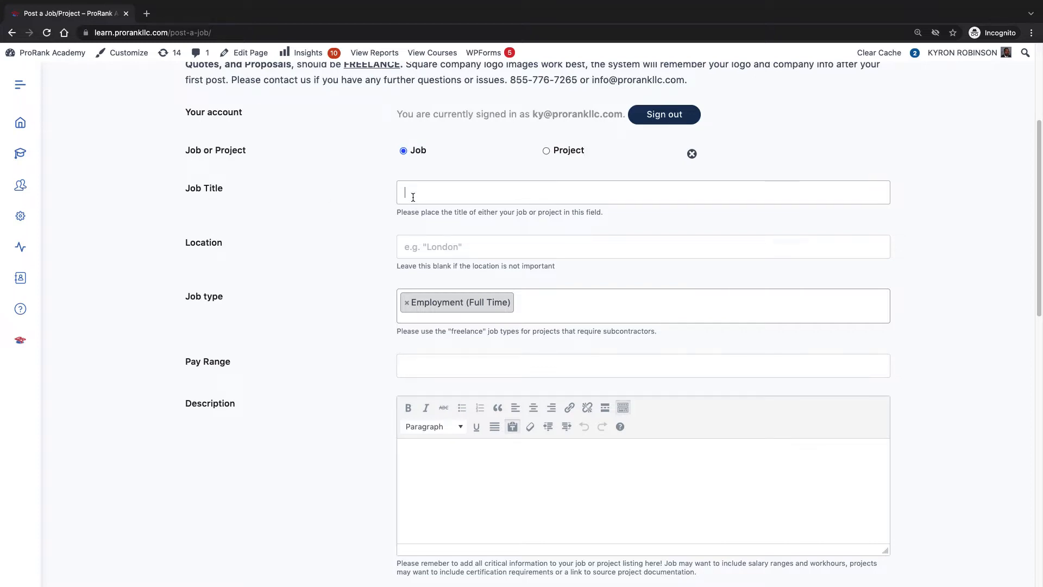
text(p)
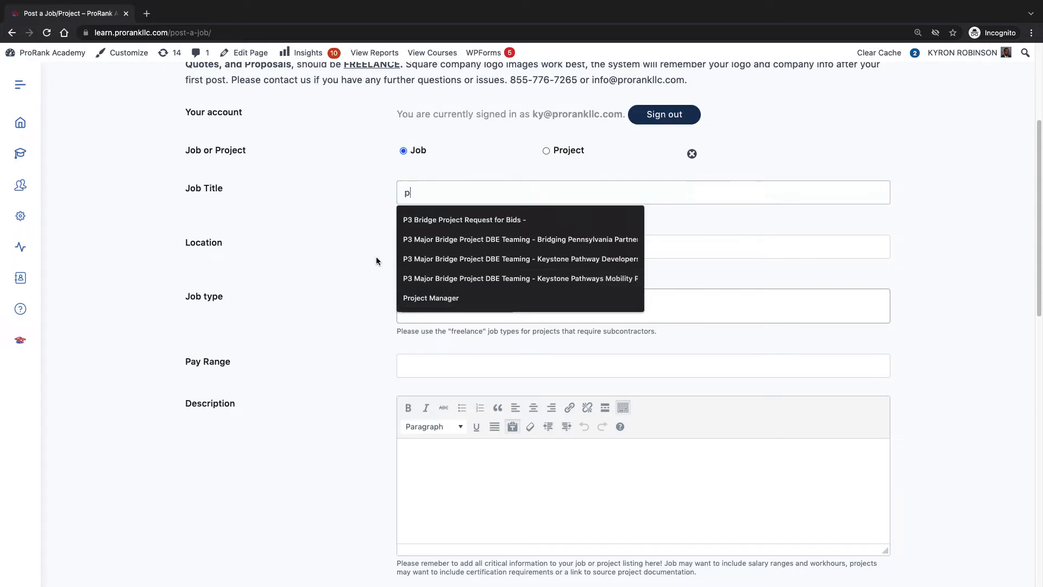
click(314, 211)
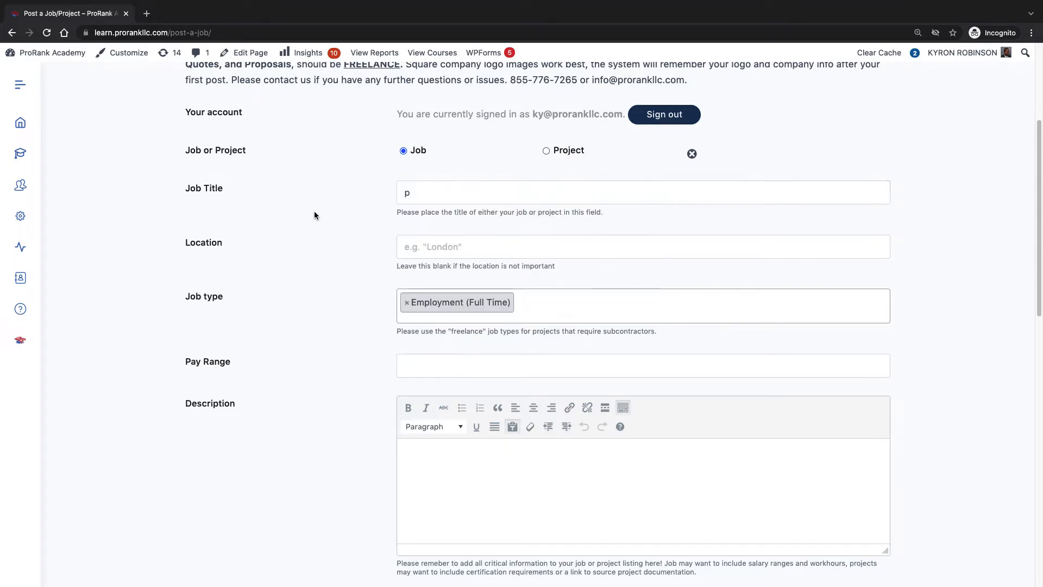
drag(418, 197, 389, 192)
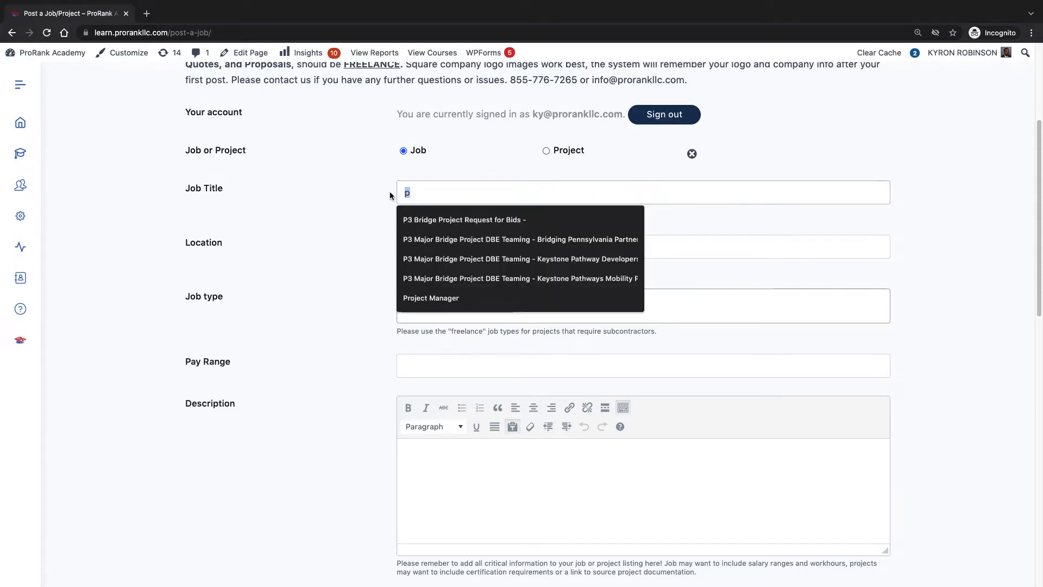
key(BackSpace)
text(ProRank Sales Manager)
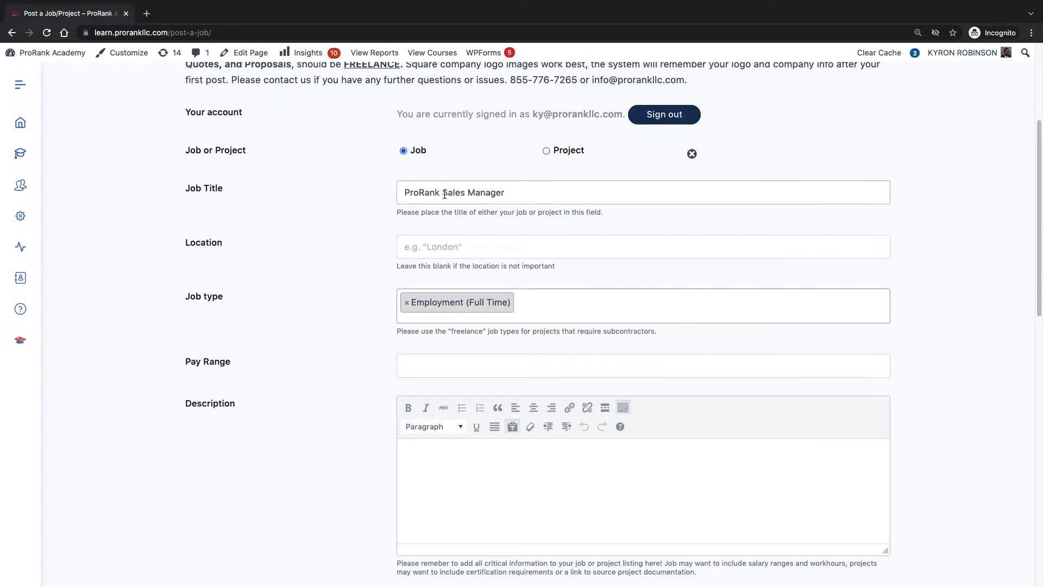
text(Operational)
Step: Set the job's location to "Harrisburg, PA"
click(419, 245)
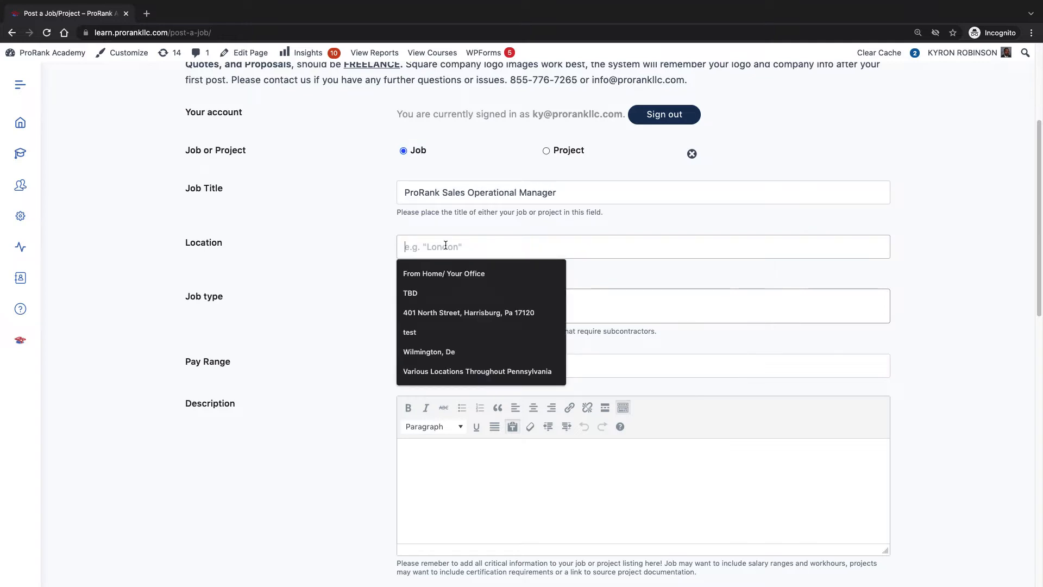
text(Har)
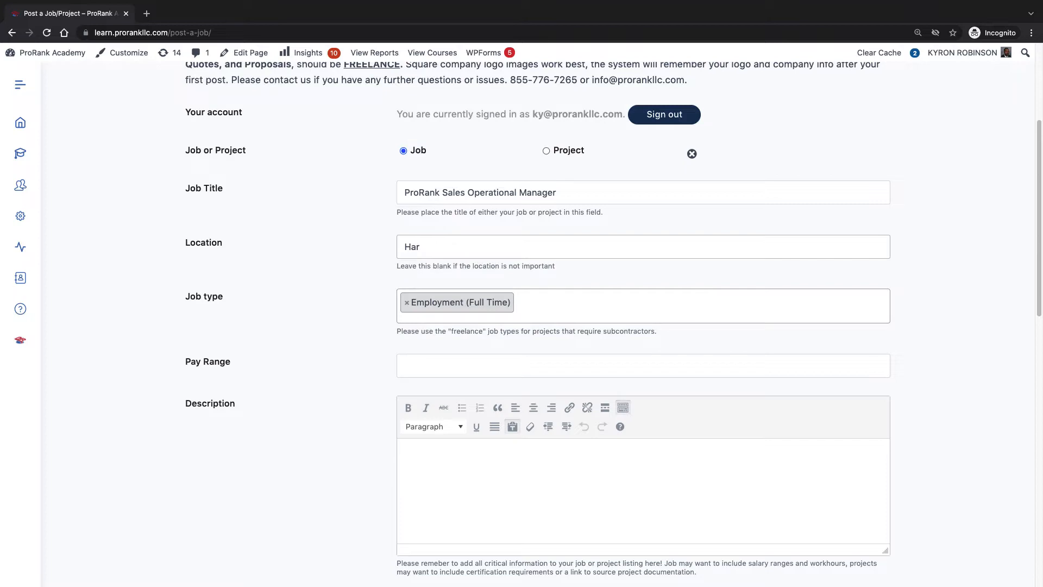
text(risburg, PA)
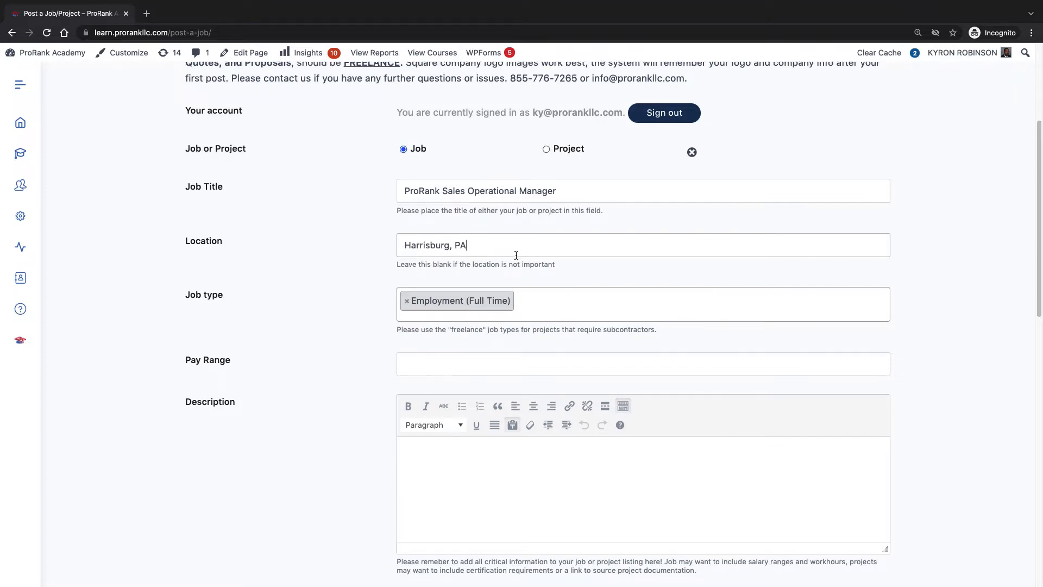
Step: Add Freelance Contracts: (Prime) and Freelance Contracts: (Sub) to the posting's job types
scroll(521, 267, down, 1)
click(528, 285)
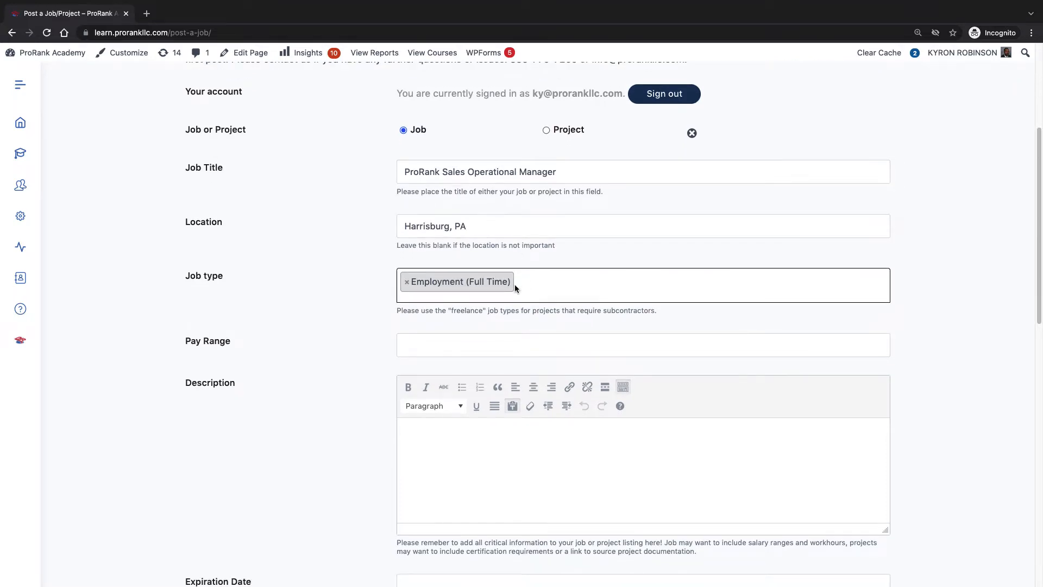
click(465, 284)
scroll(531, 313, down, 1)
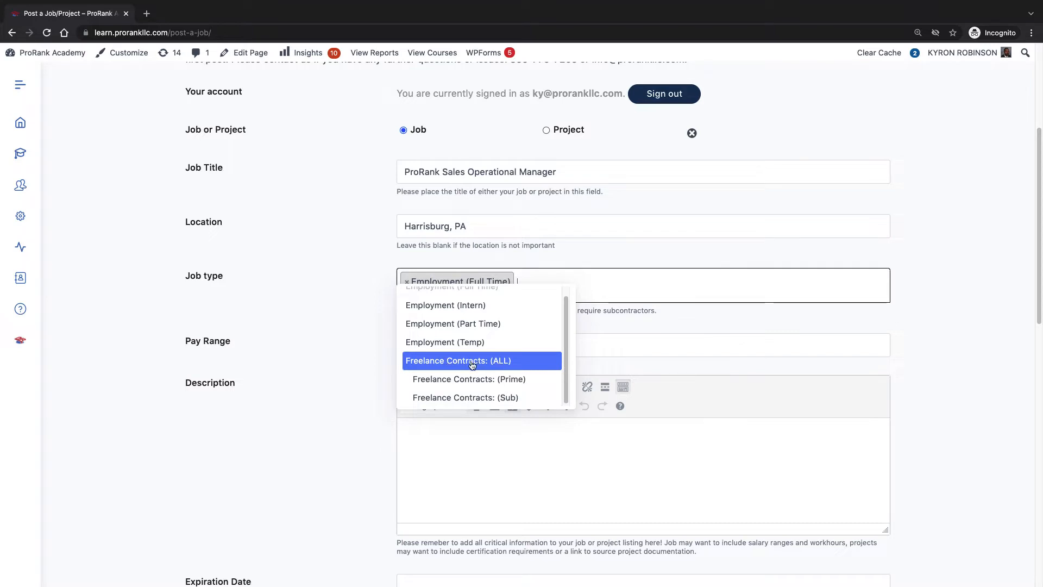
scroll(473, 343, up, 1)
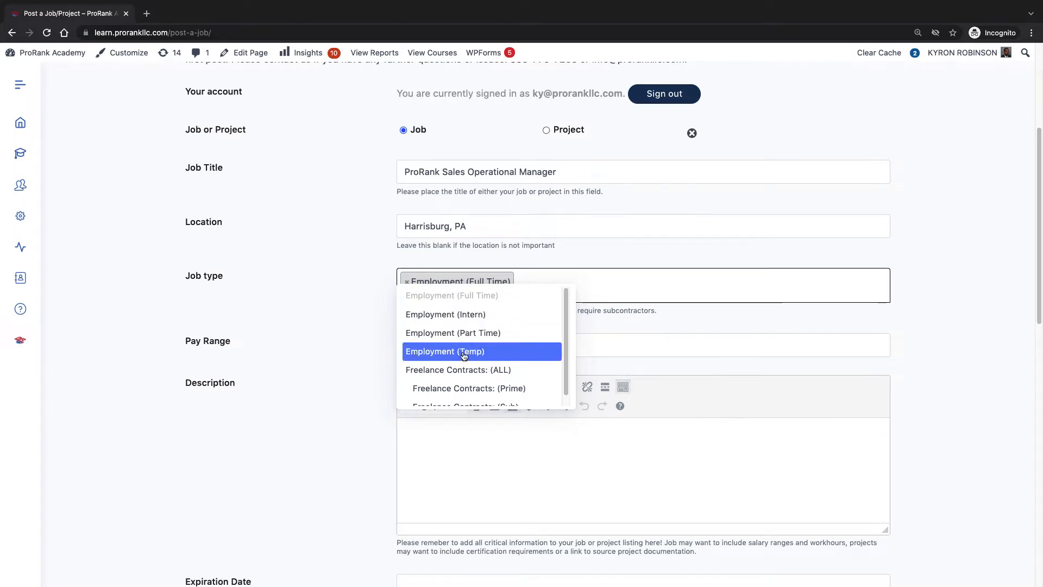
scroll(463, 356, down, 1)
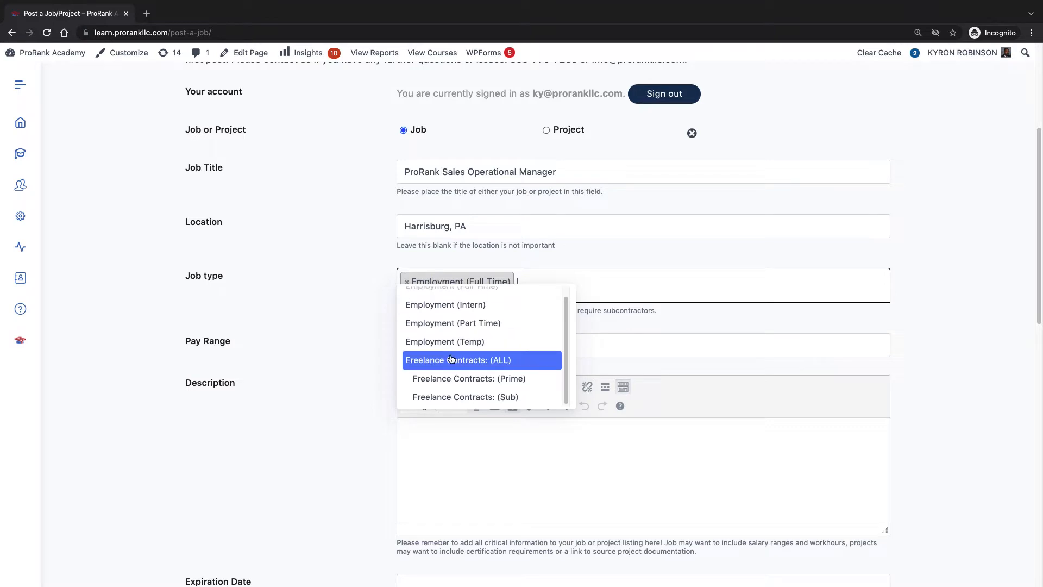
click(474, 380)
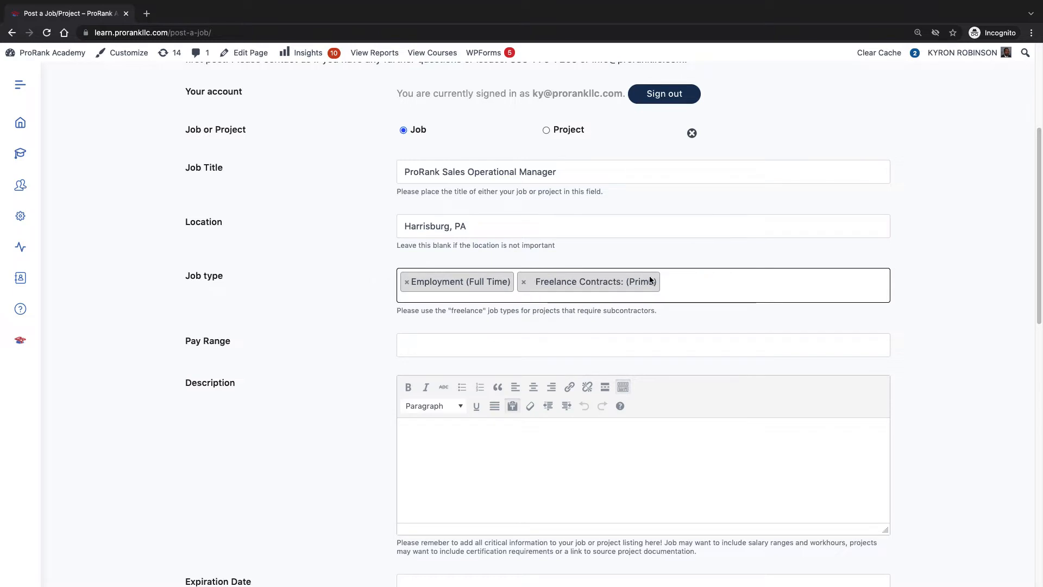
click(710, 283)
scroll(503, 380, down, 1)
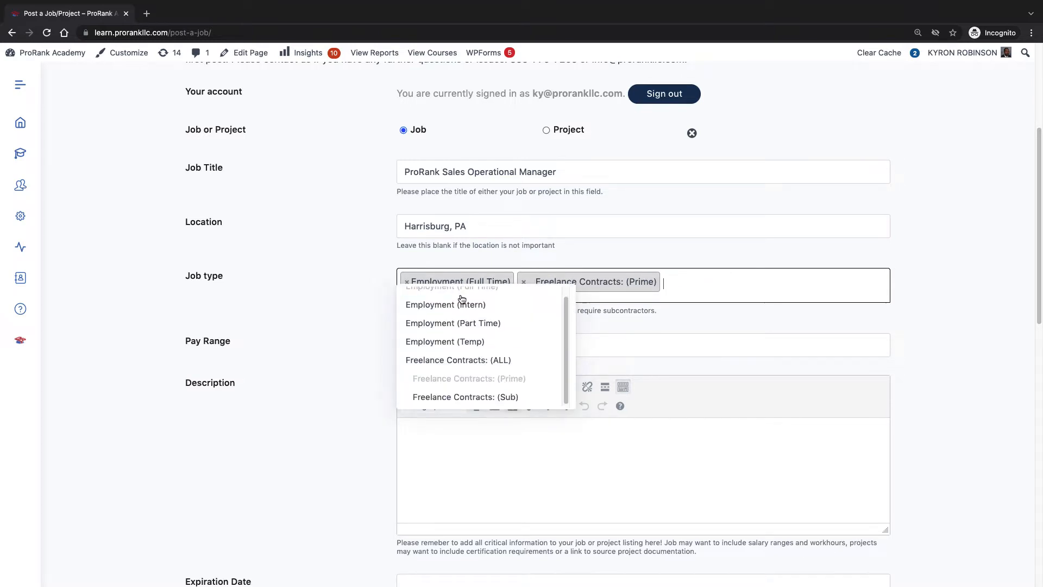
click(459, 395)
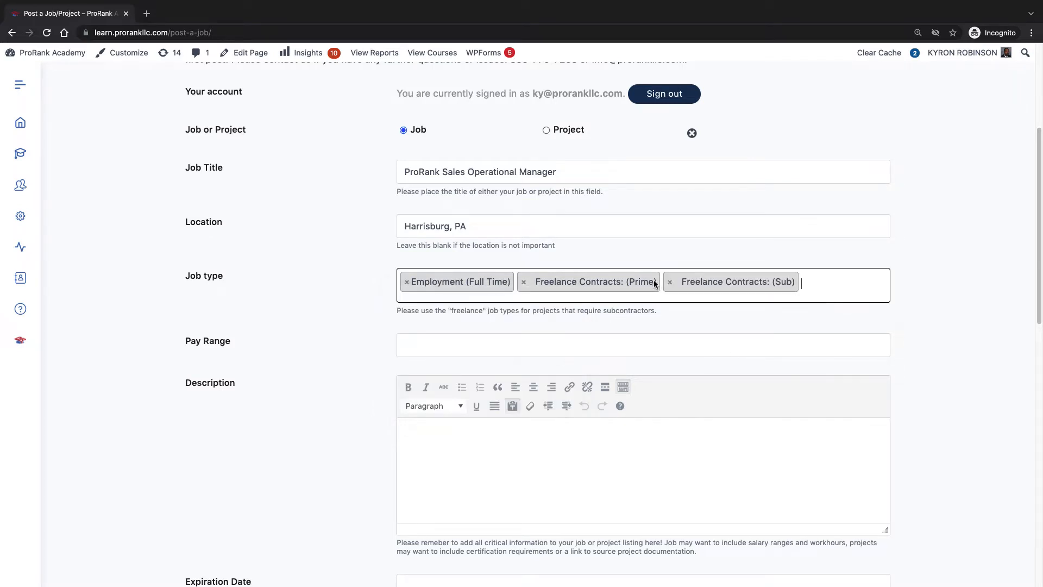
Step: Clear all selected job types, including both freelance ones, and choose Employment (Full Time) again as the only job type
click(523, 281)
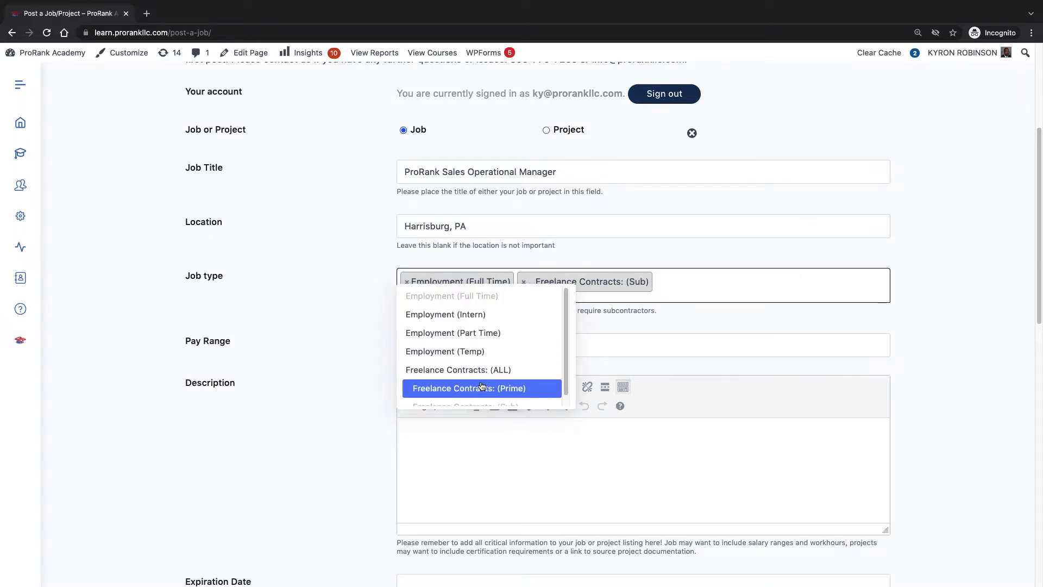
scroll(489, 384, down, 1)
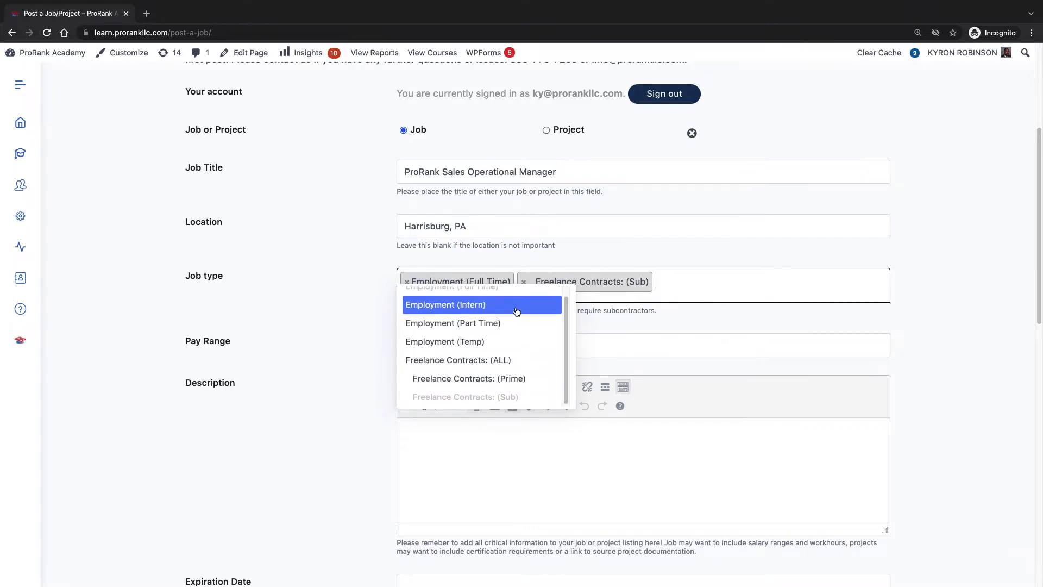
click(524, 281)
scroll(496, 355, down, 1)
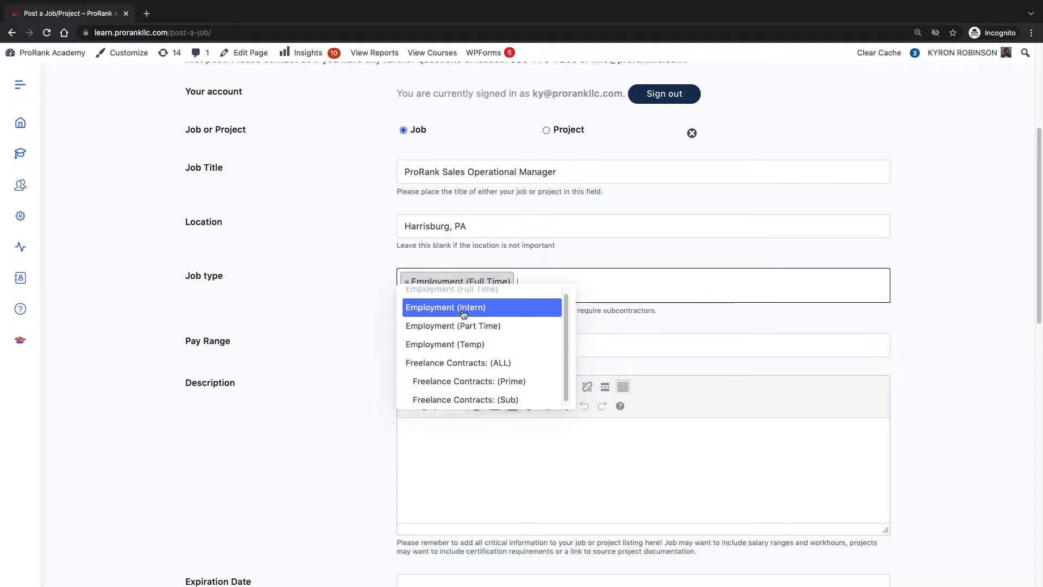
click(407, 281)
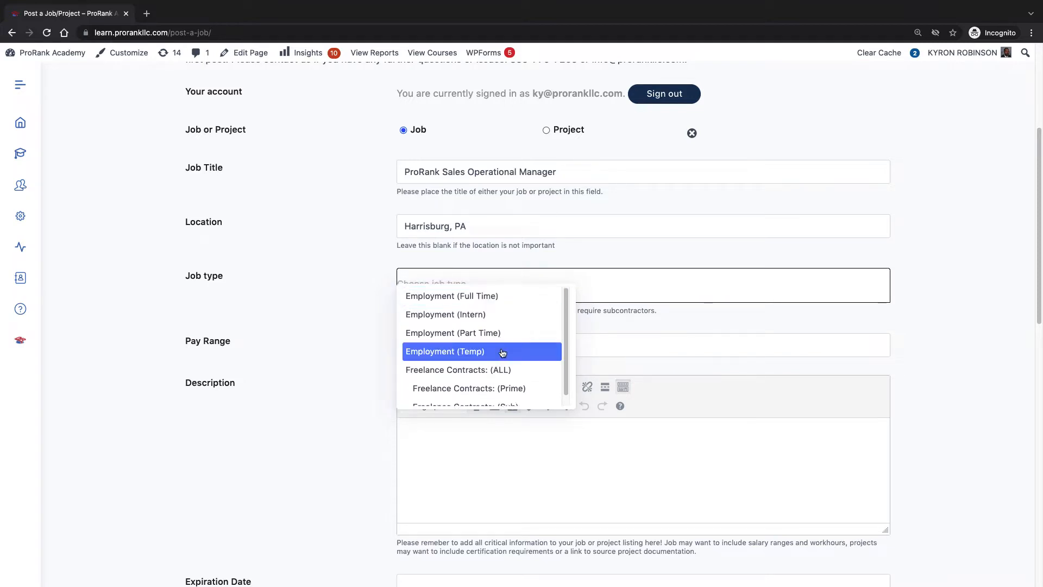
click(458, 296)
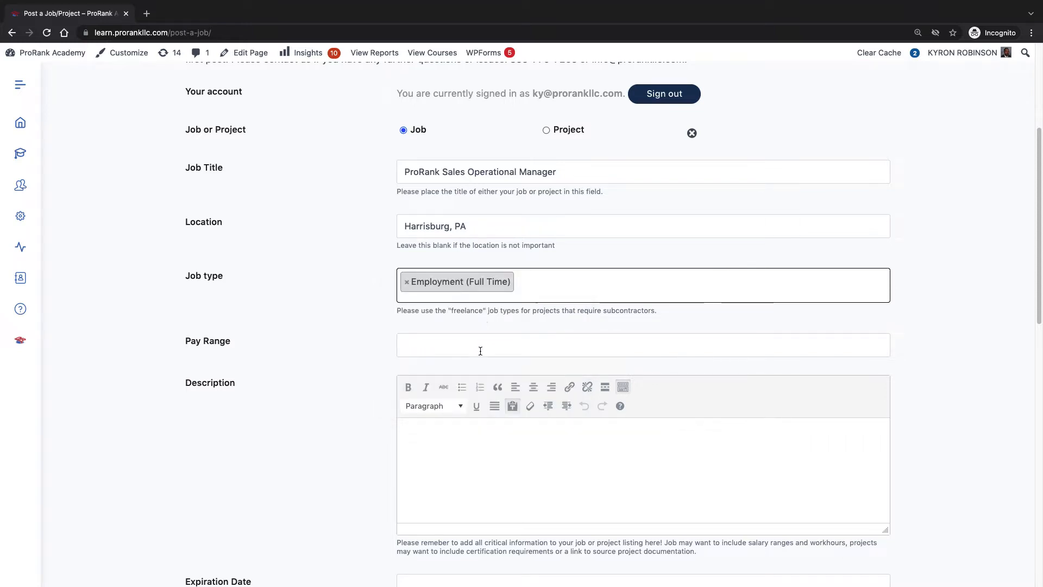
click(437, 341)
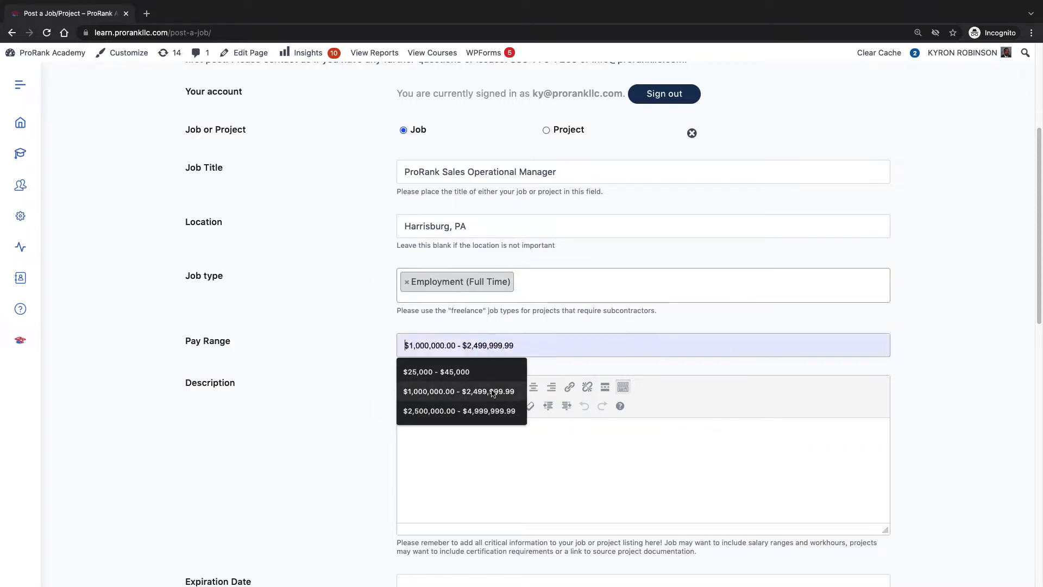
click(330, 321)
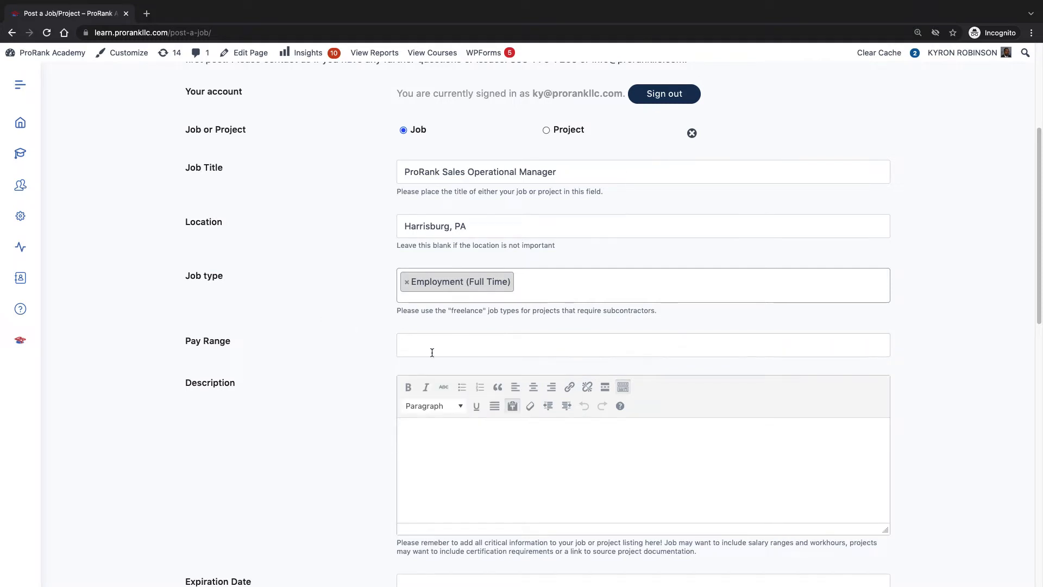
Step: Toggle the second row of formatting tools in the Description editor off and back on
scroll(430, 347, down, 3)
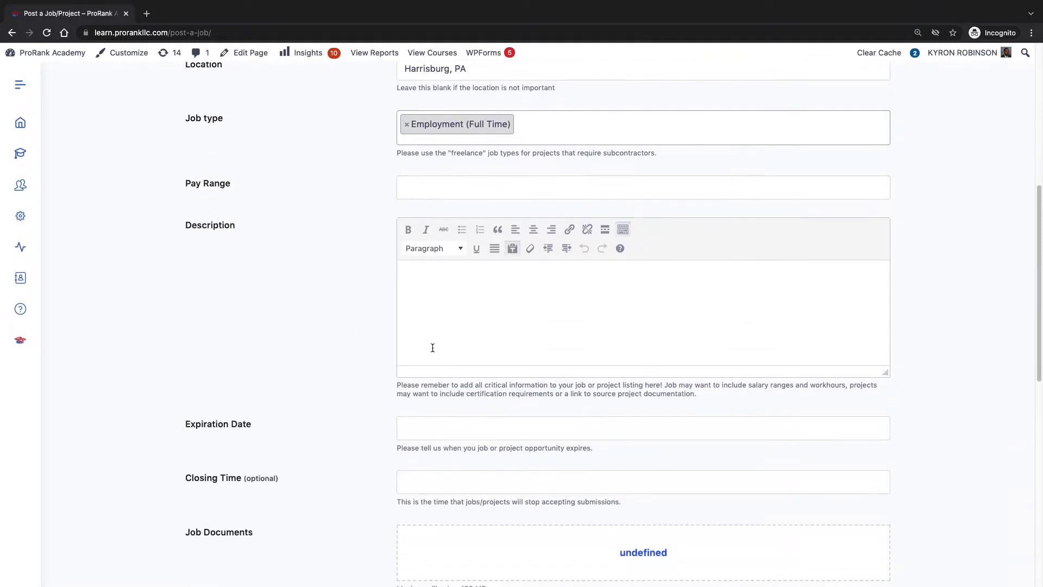
click(422, 291)
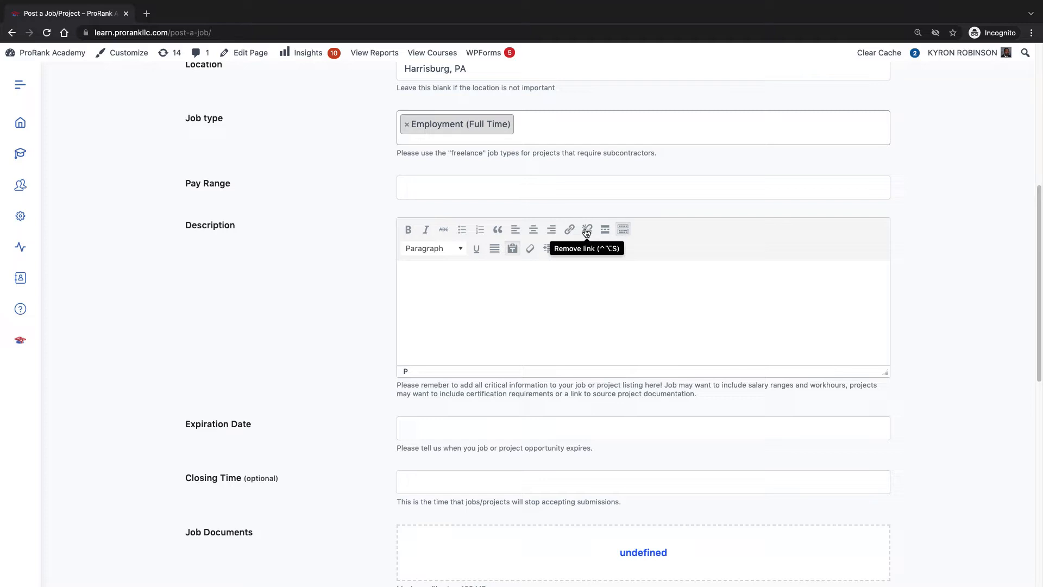
click(623, 231)
click(624, 230)
click(623, 230)
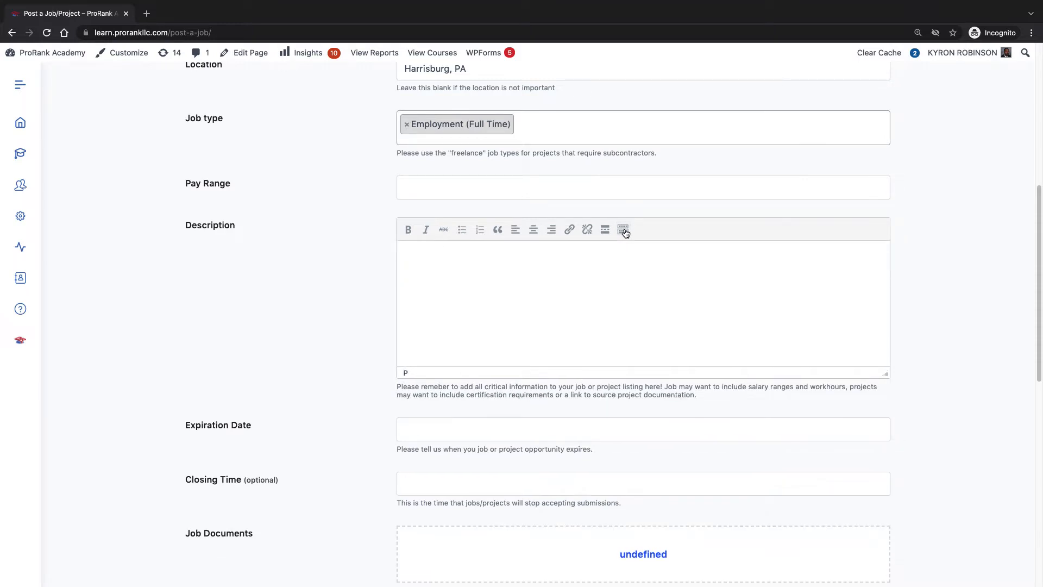
click(624, 230)
click(623, 230)
click(624, 231)
click(624, 230)
click(624, 230)
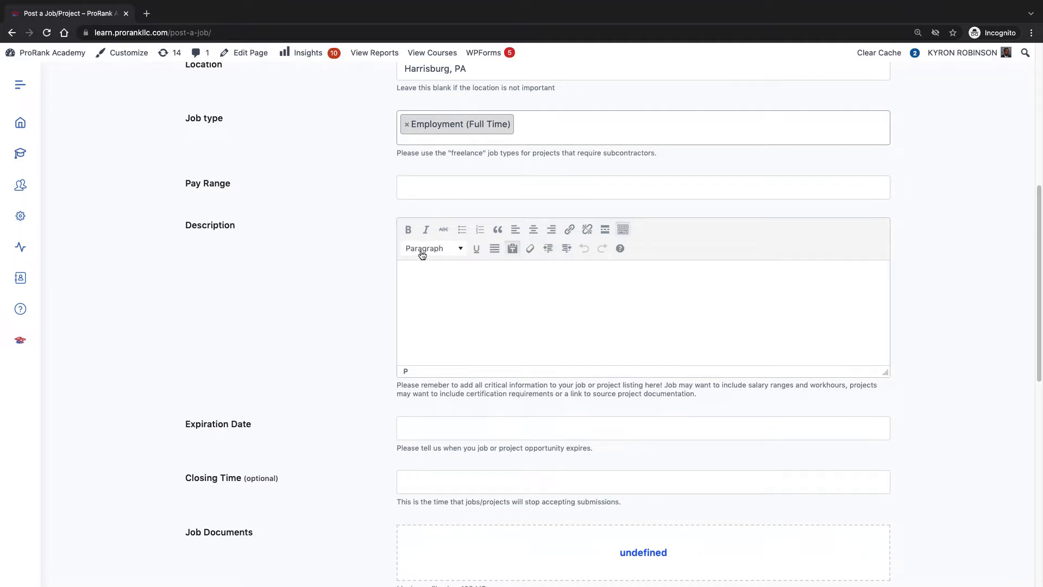
Step: Check the paragraph styles offered for the Description, turn on underline formatting, and place the cursor in its text area
click(461, 250)
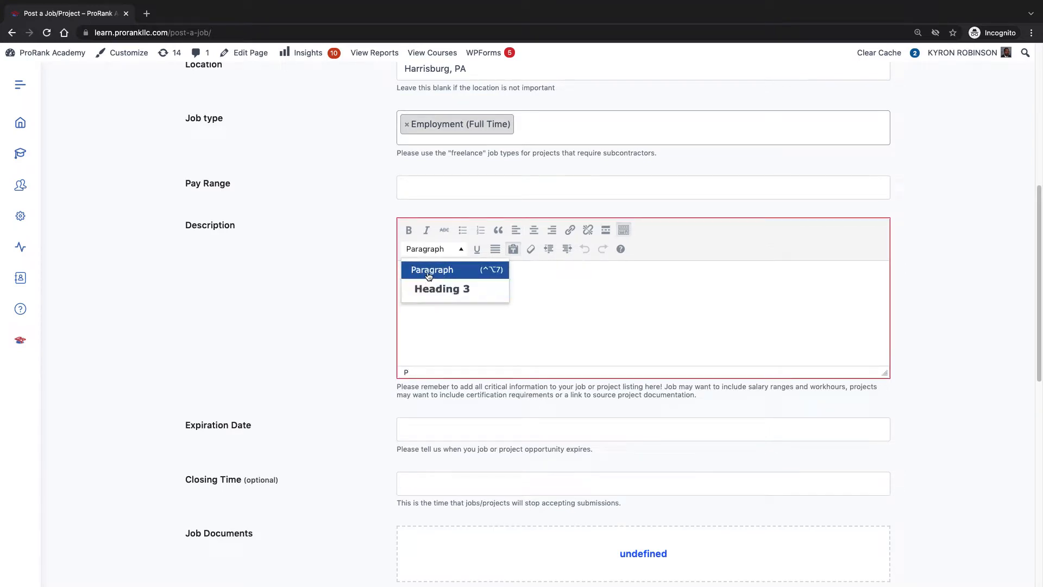
click(476, 249)
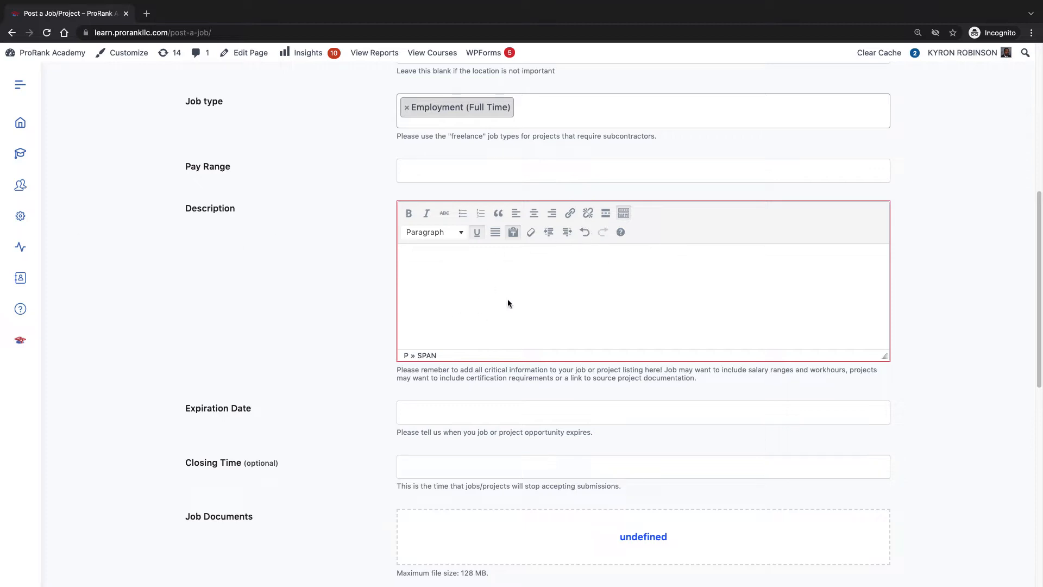
click(443, 286)
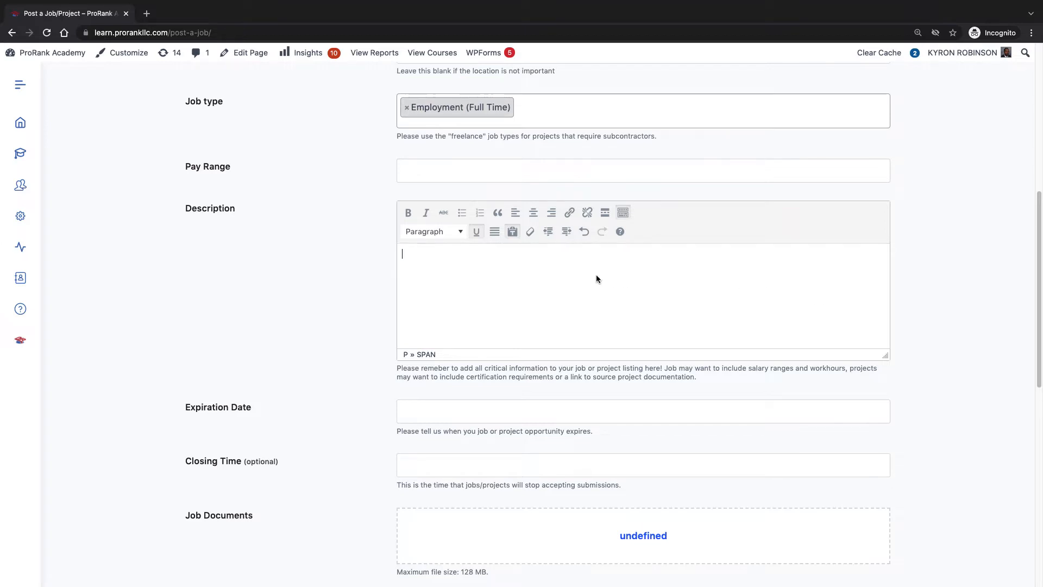
Step: Copy the selected job description text from the ProRank Sales Manger PDF in Preview into the blank TextEdit document
scroll(595, 275, up, 1)
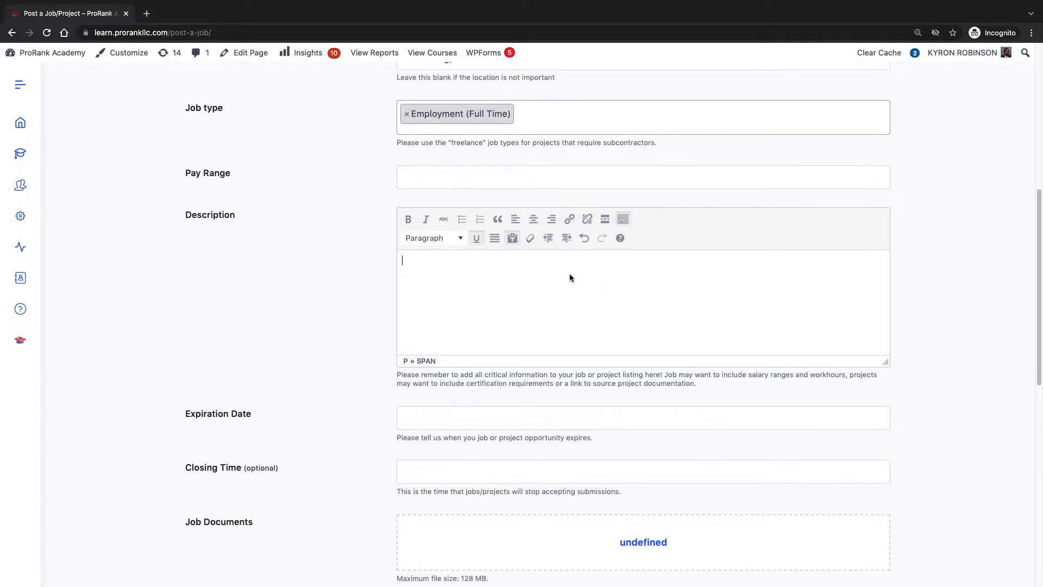
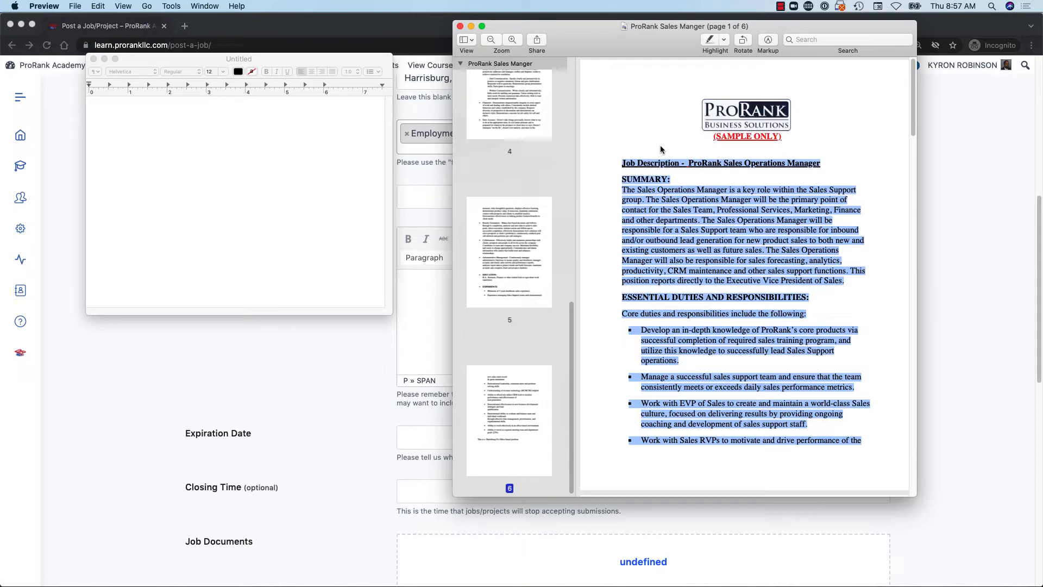
right_click(633, 163)
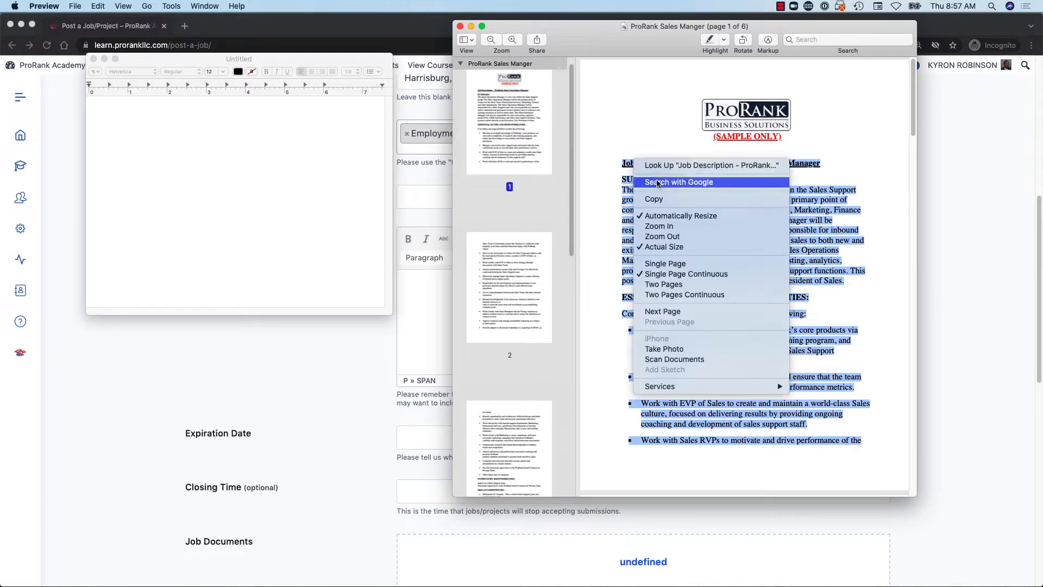
click(664, 198)
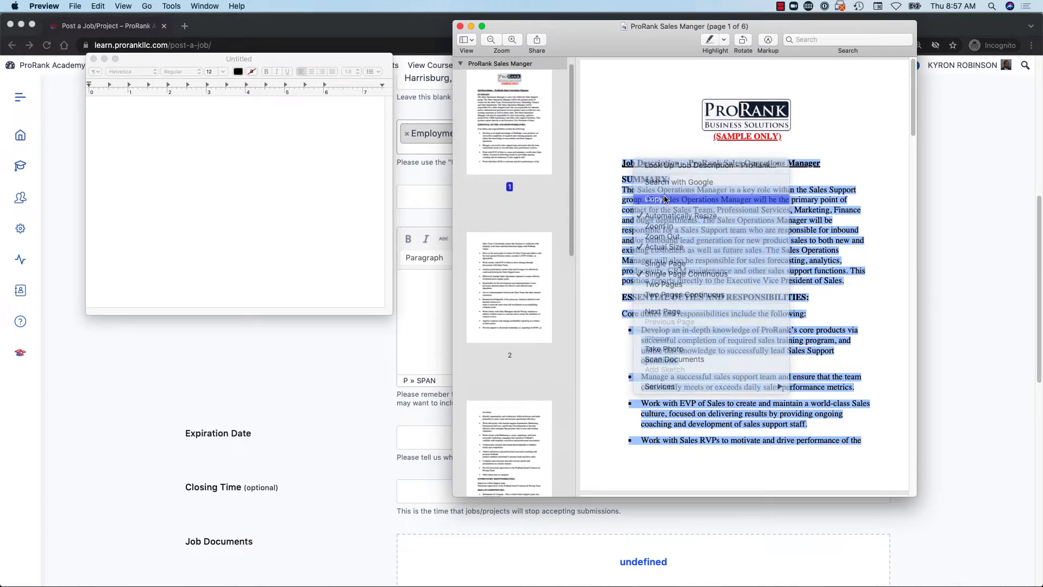
click(252, 159)
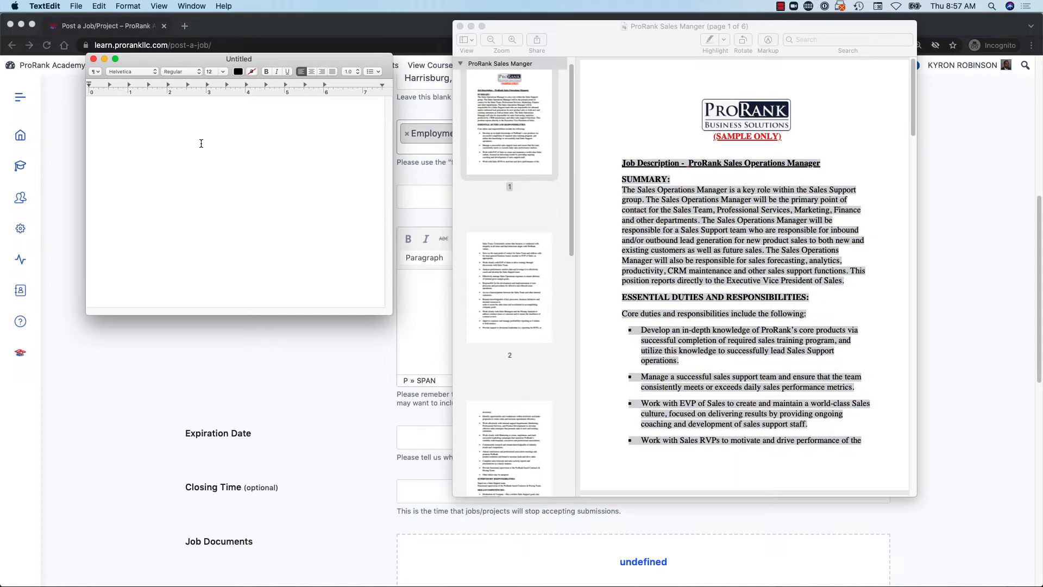
key(super+v)
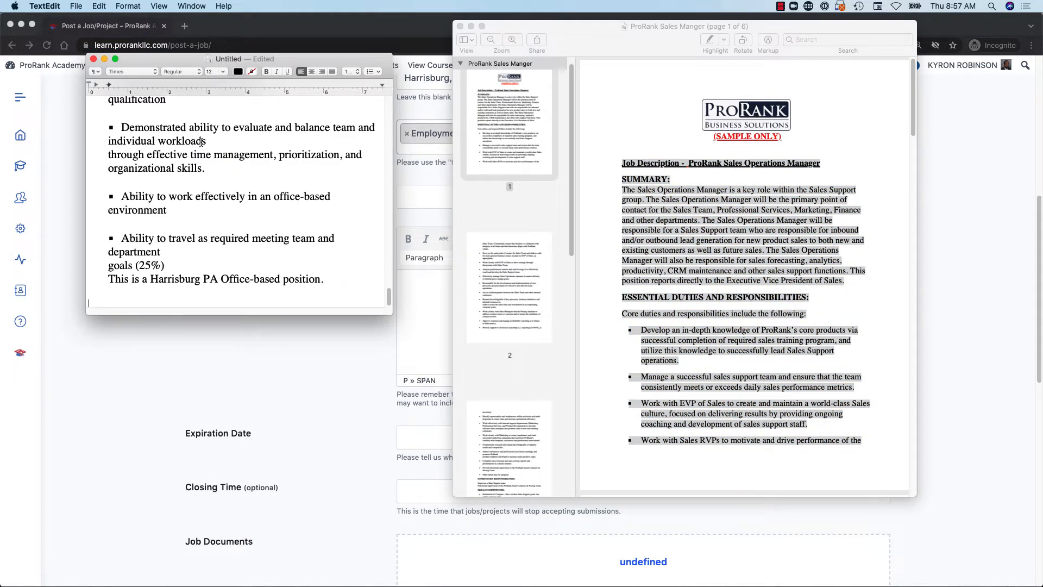
Step: Under EXPERIENCE, join the stray line "new sales track record & quota attainment" to the end of the Sales Support teams bullet
scroll(194, 260, up, 8)
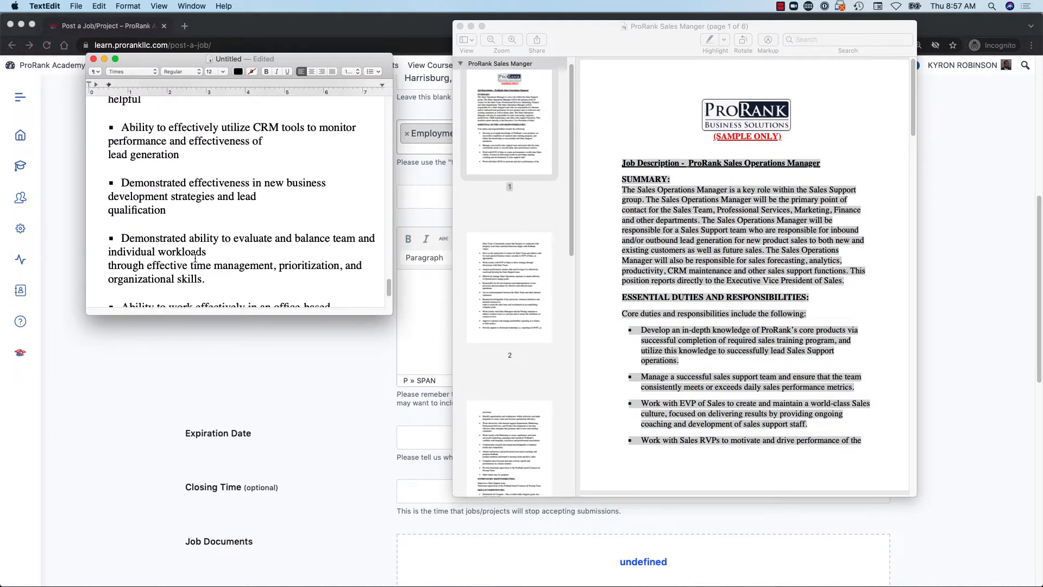
scroll(195, 258, up, 8)
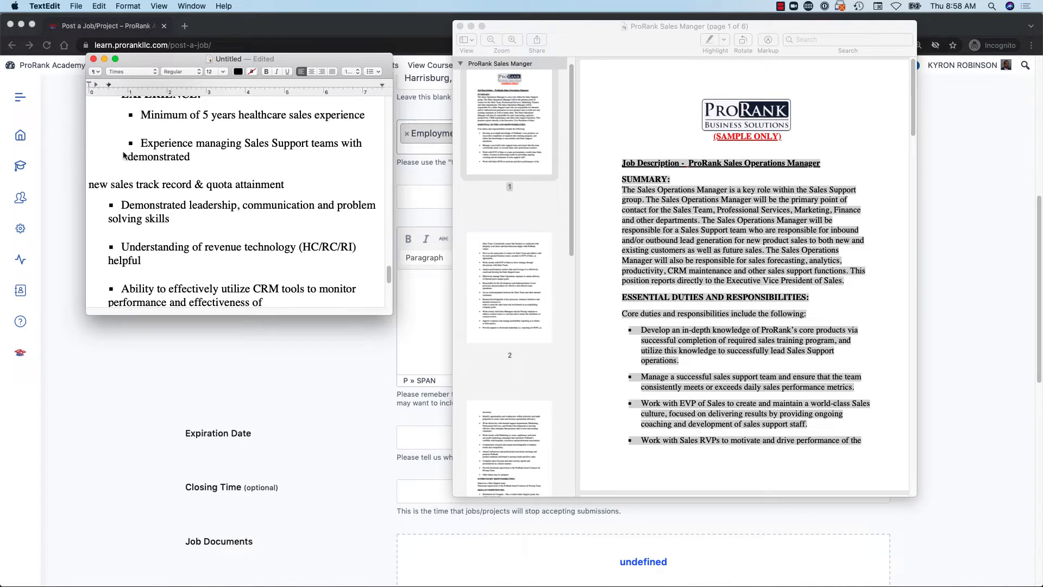
scroll(213, 191, up, 2)
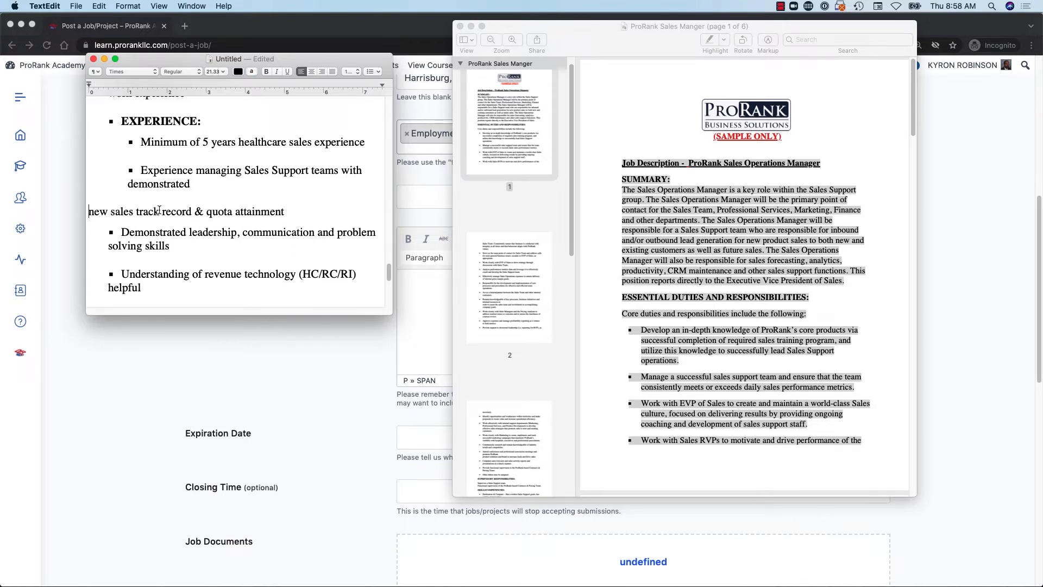
key(BackSpace)
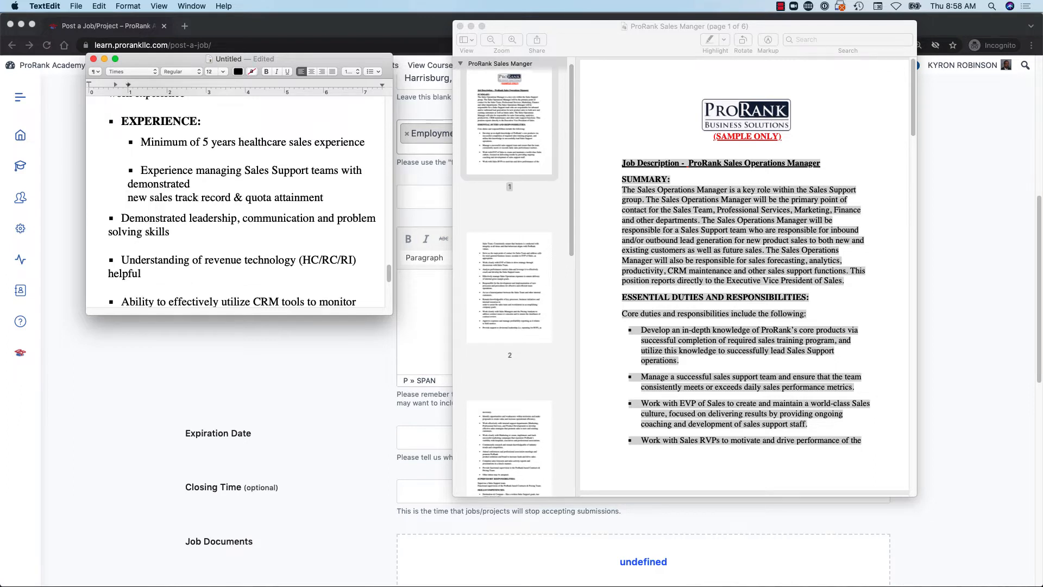
key(BackSpace)
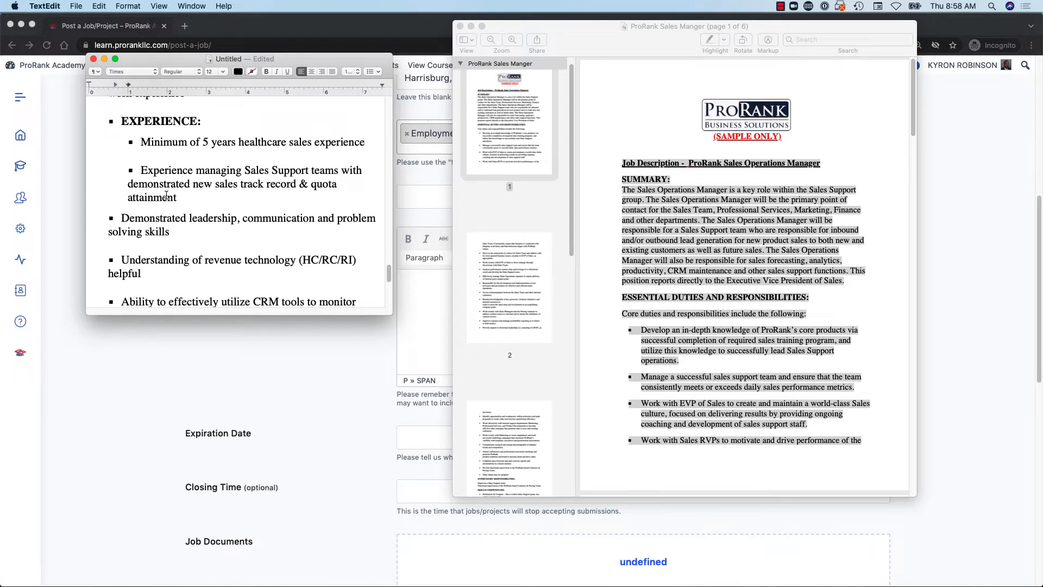
Step: Set the SUPERVISORY RESPONSIBILITIES heading flush left below a blank line, and join the two supervision sentences beneath it into one line
scroll(166, 196, up, 2)
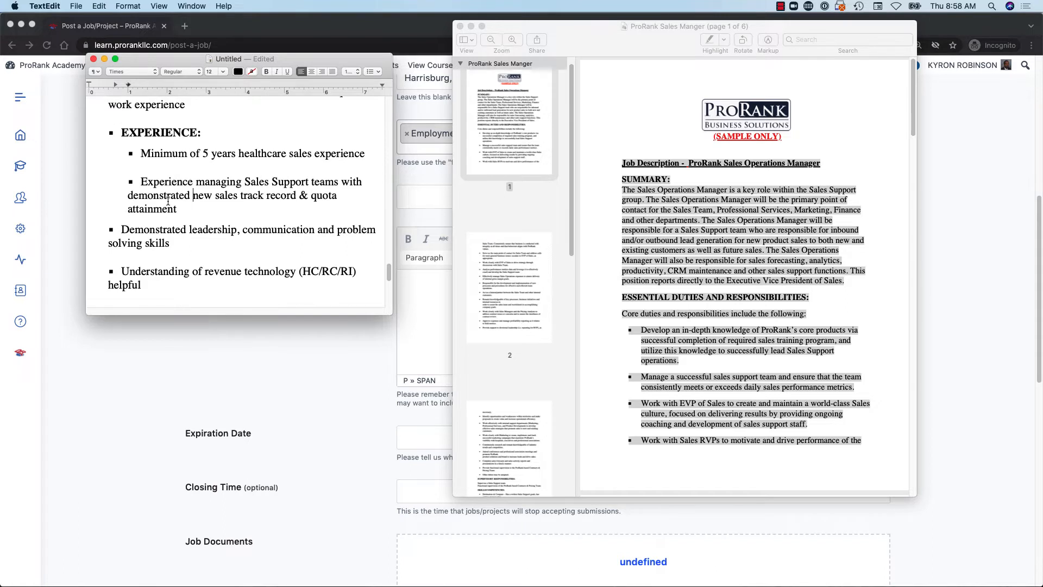
scroll(167, 201, up, 5)
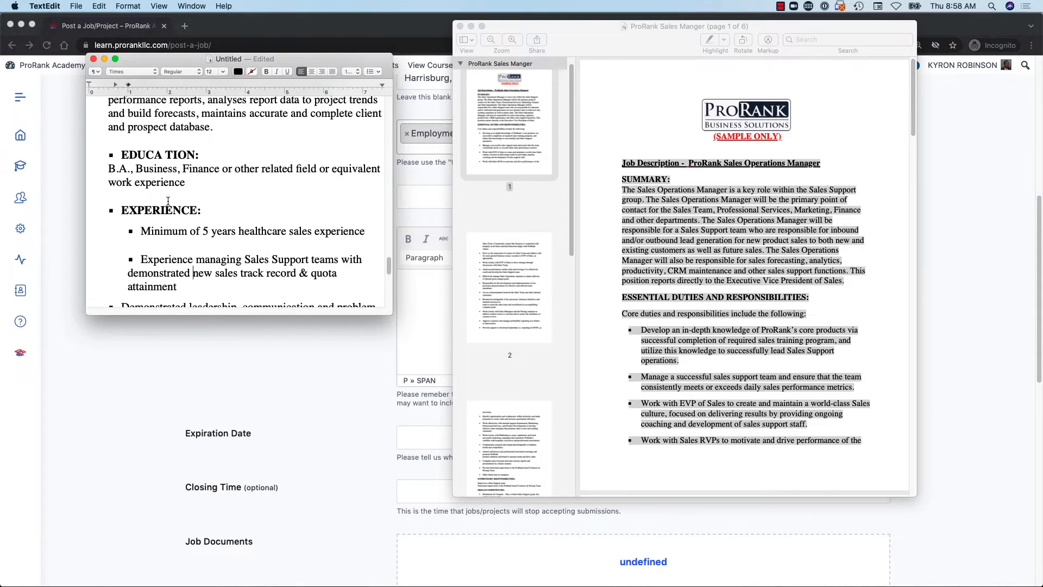
scroll(167, 200, up, 6)
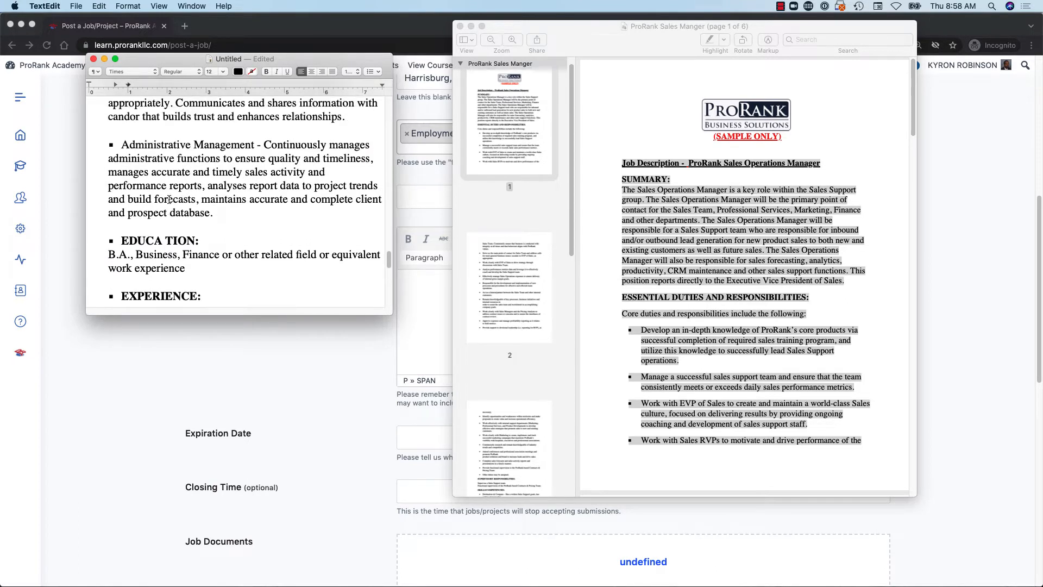
scroll(169, 199, up, 9)
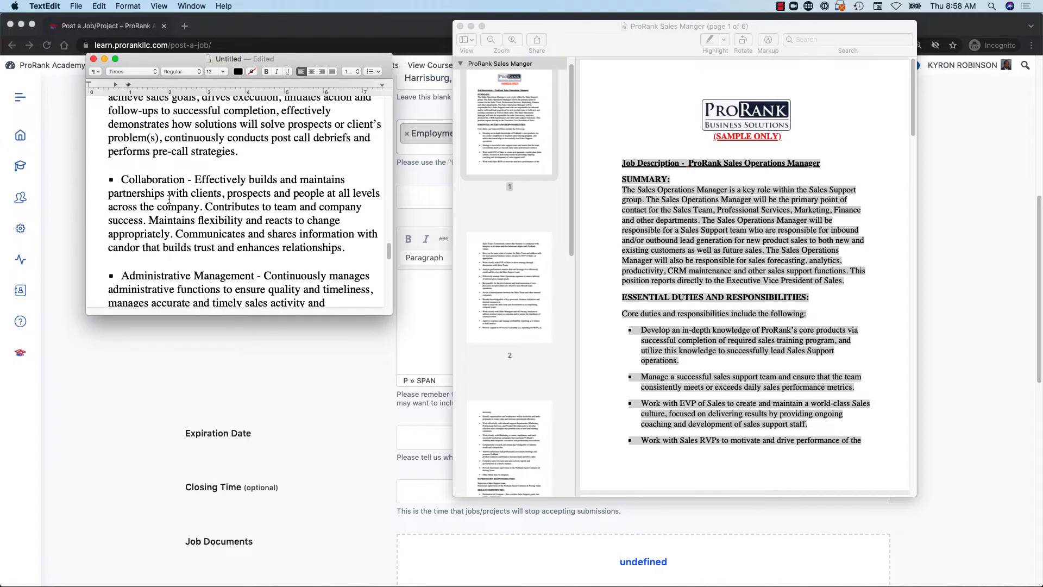
scroll(169, 199, up, 8)
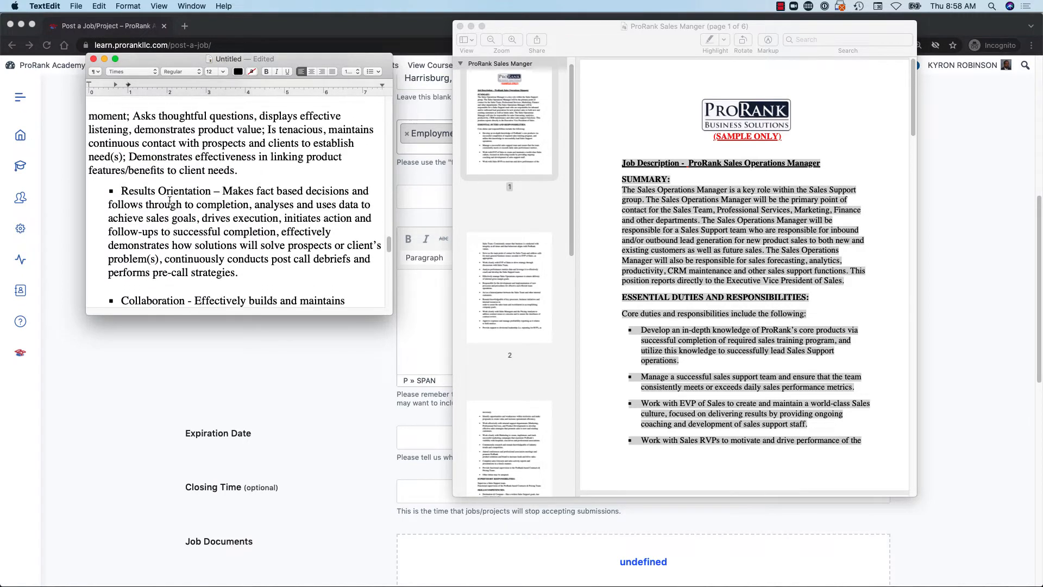
scroll(169, 200, up, 20)
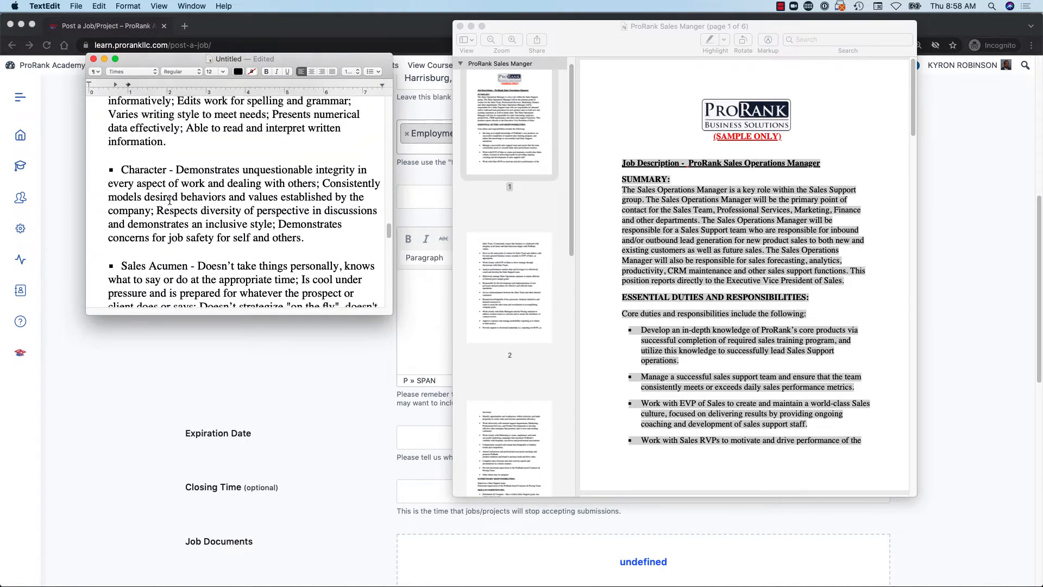
scroll(169, 200, up, 12)
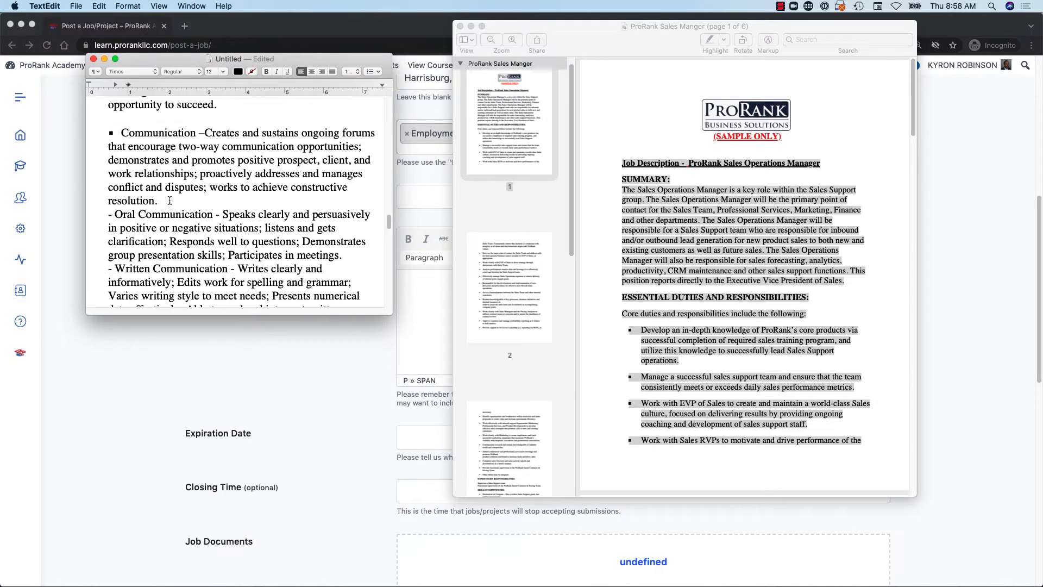
scroll(169, 201, up, 8)
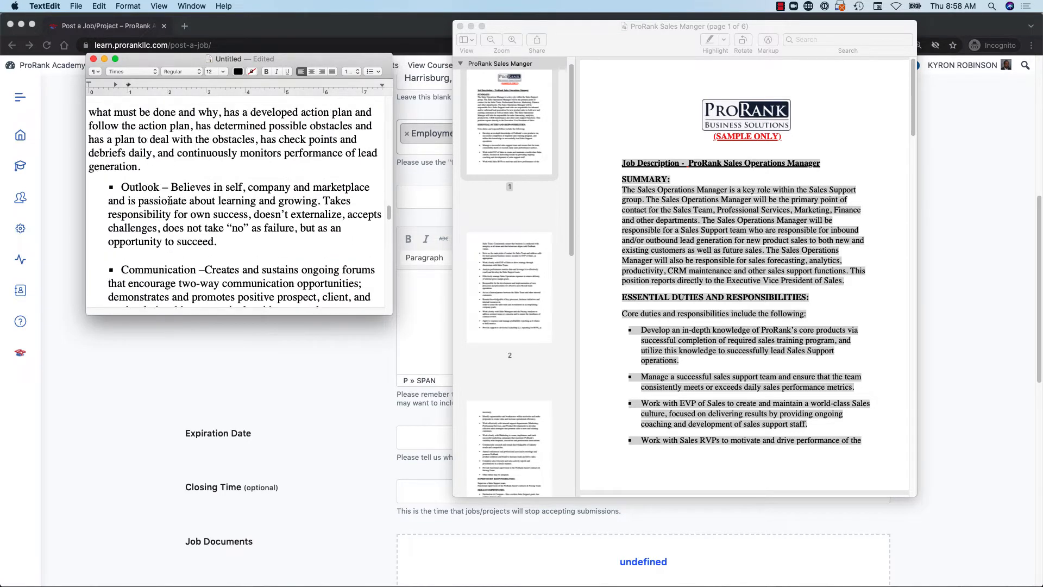
scroll(170, 200, up, 10)
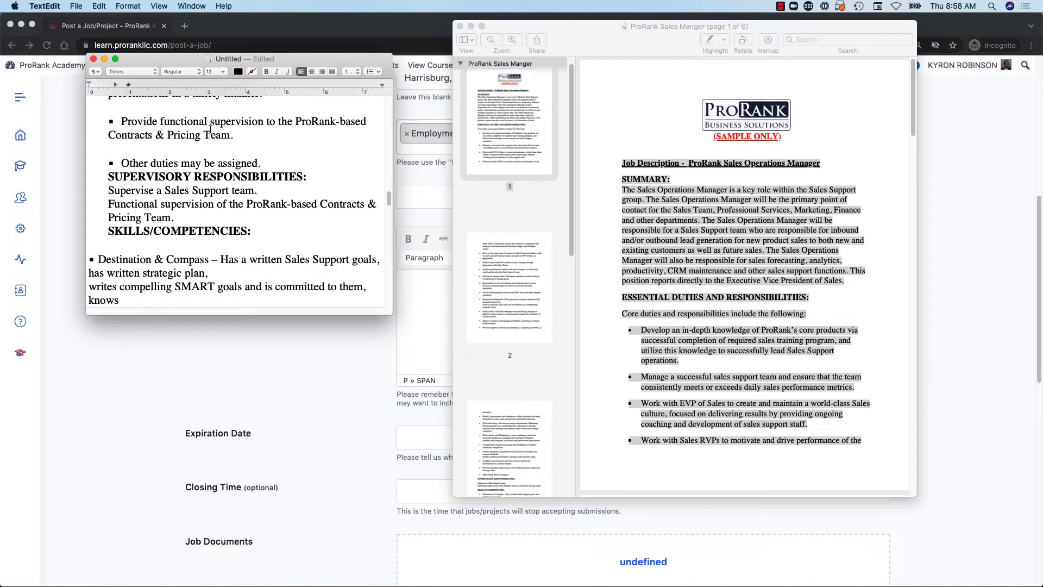
click(109, 176)
key(Return)
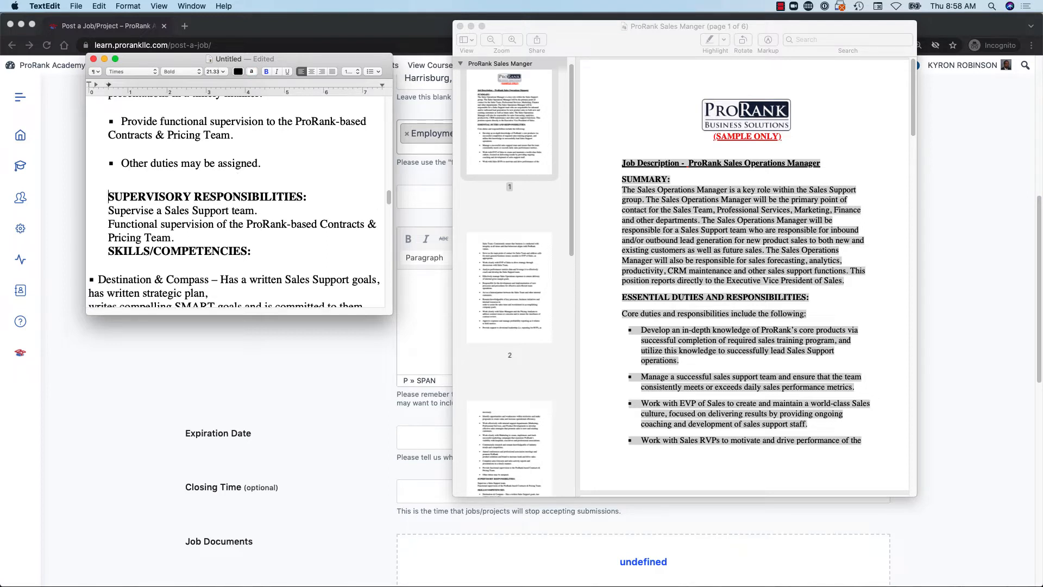
key(BackSpace)
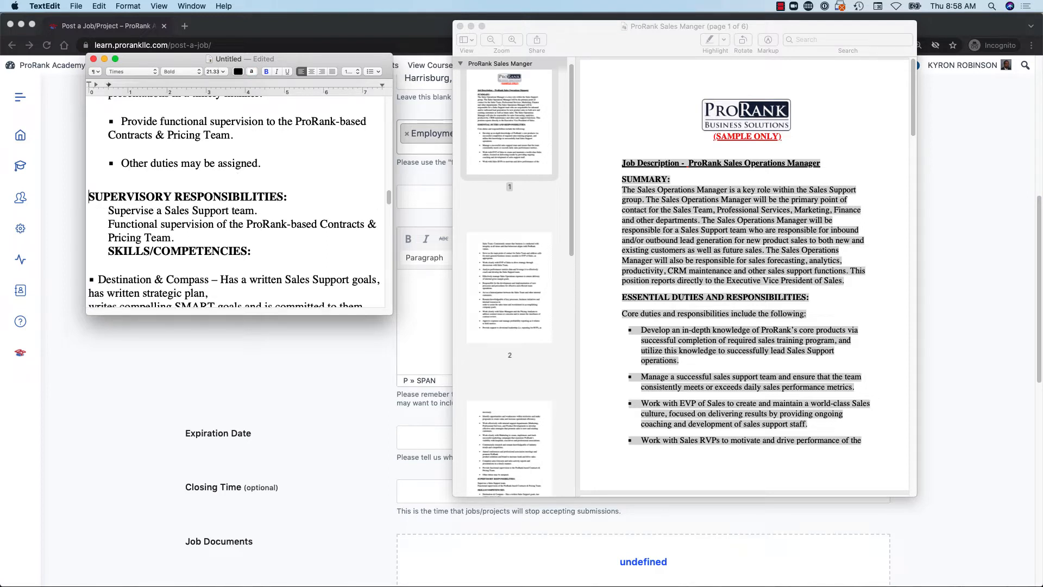
click(109, 224)
key(BackSpace)
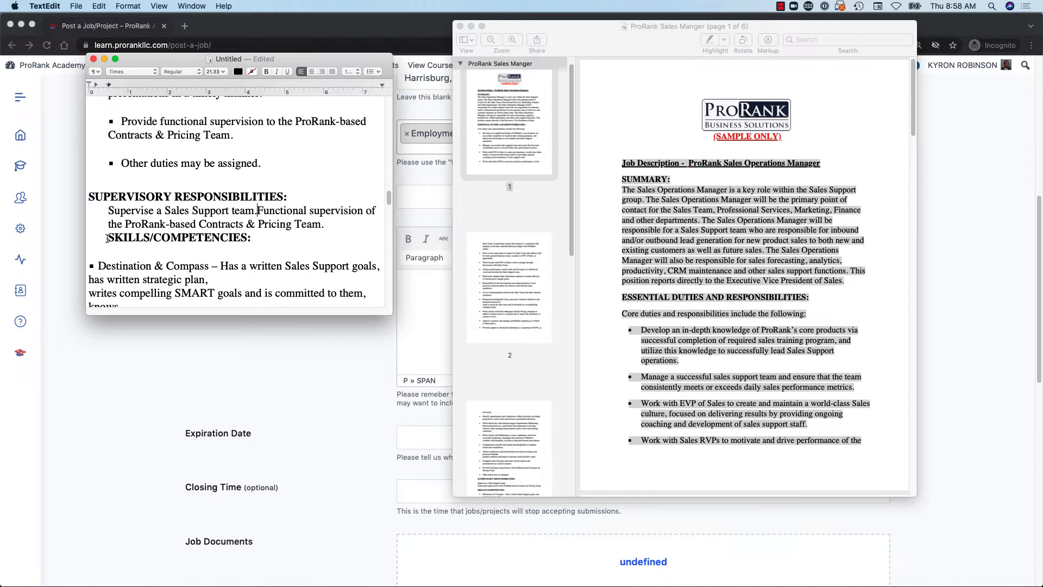
Step: Enlarge the text document's window and set the SKILLS/COMPETENCIES heading flush left below a blank line
scroll(184, 270, down, 1)
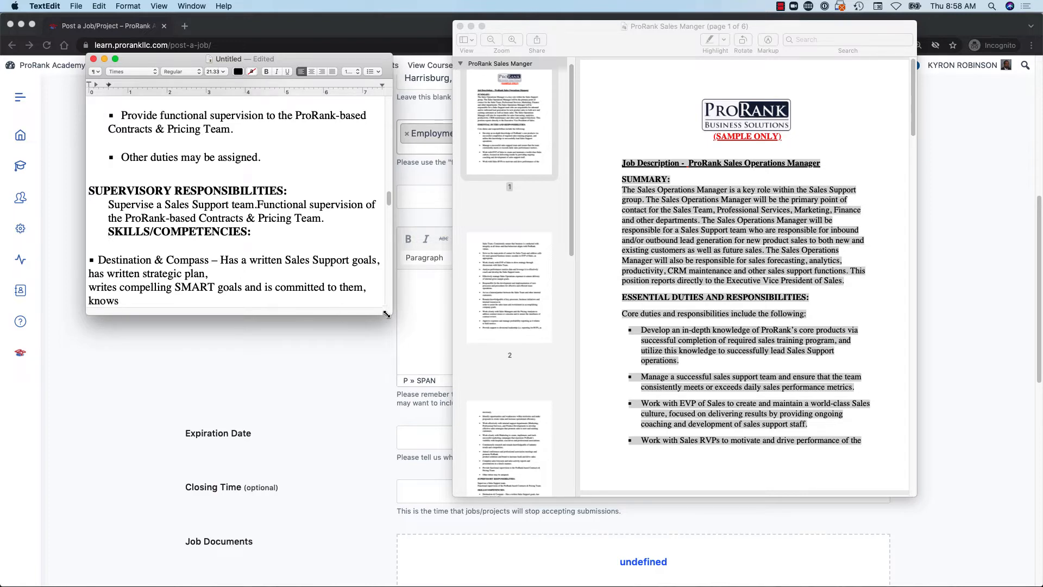
drag(386, 314, 891, 419)
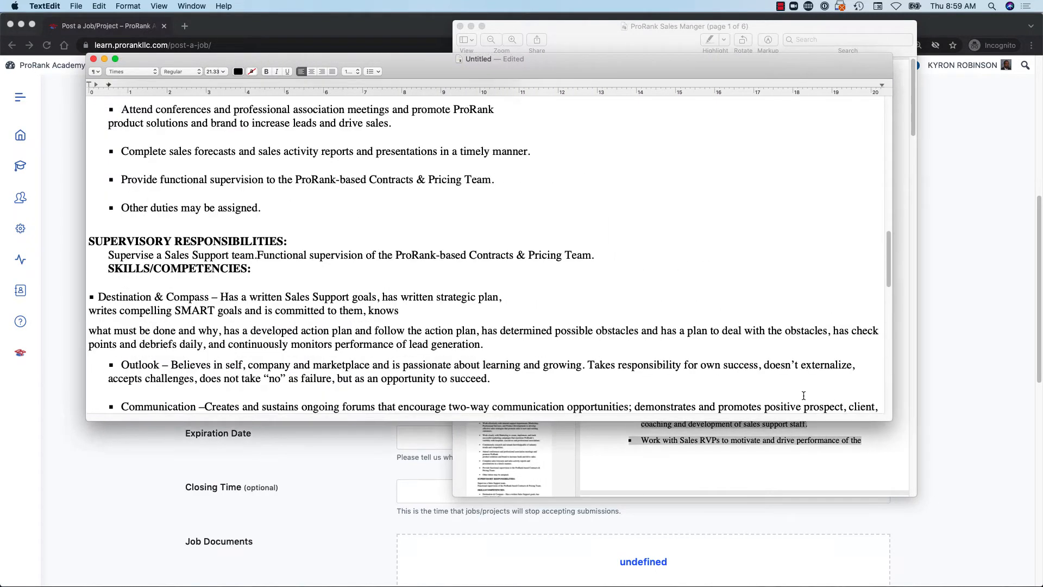
click(109, 269)
key(Return)
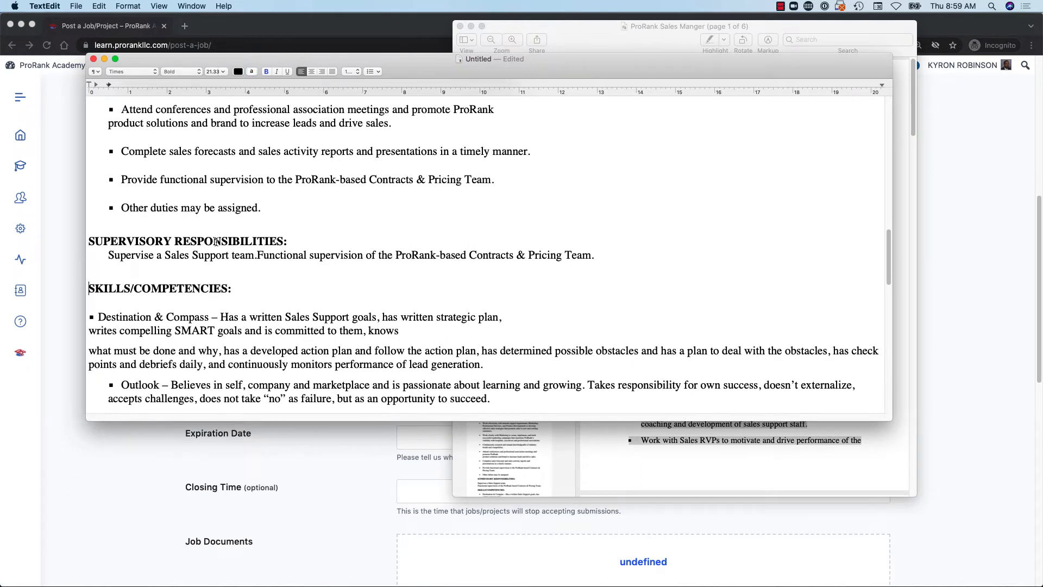
Step: Join the stray word "necessary." to the end of the bullet about providing support to divisional leadership
scroll(307, 243, up, 1)
scroll(309, 251, up, 5)
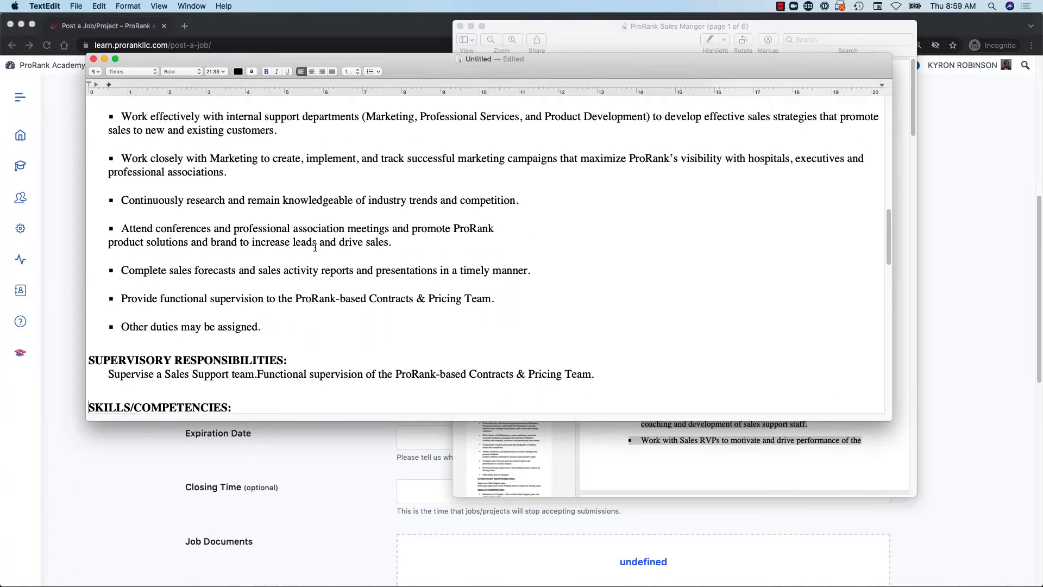
scroll(315, 247, up, 3)
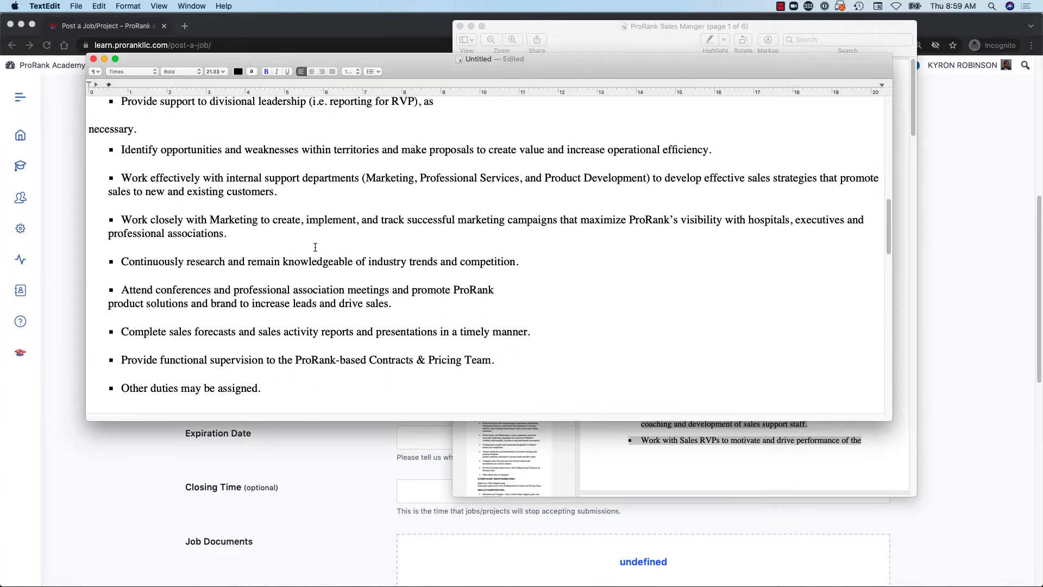
scroll(315, 247, up, 2)
scroll(182, 203, up, 2)
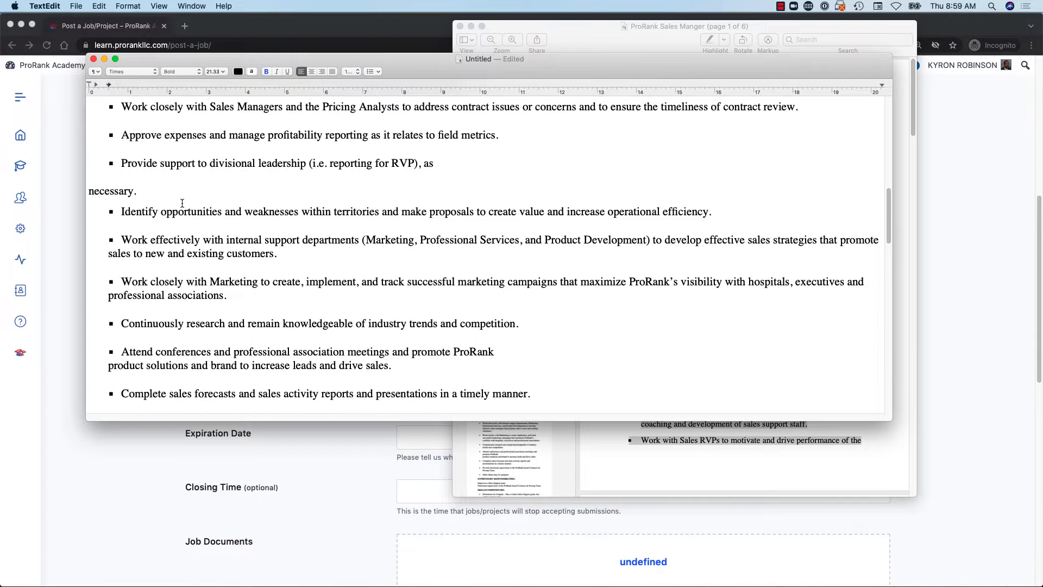
click(90, 192)
key(BackSpace)
key(BackSpace)
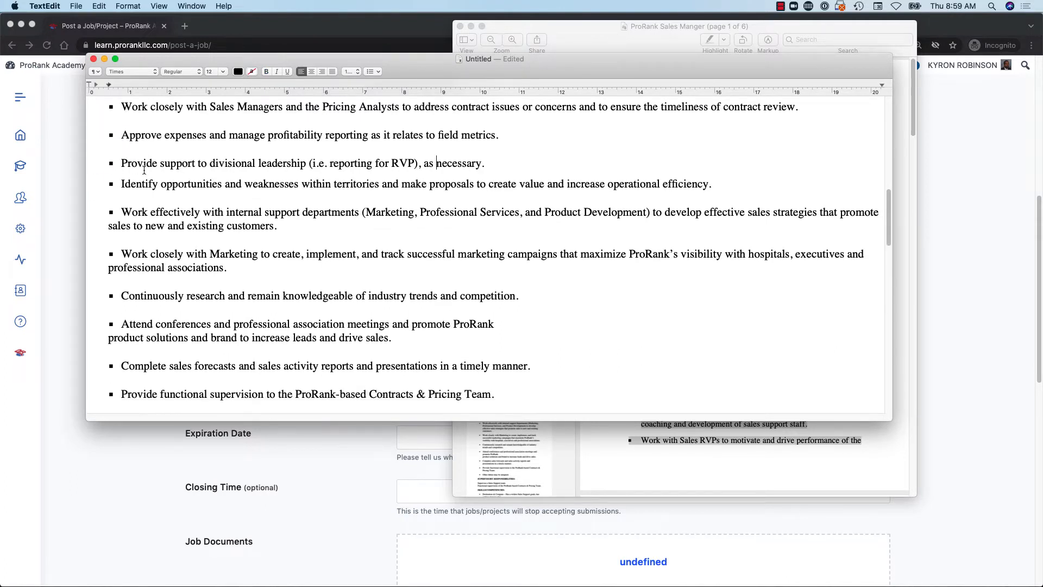
Step: Correct "behaviour" to "behavior" in the sentence about conducting business with integrity
scroll(147, 176, up, 5)
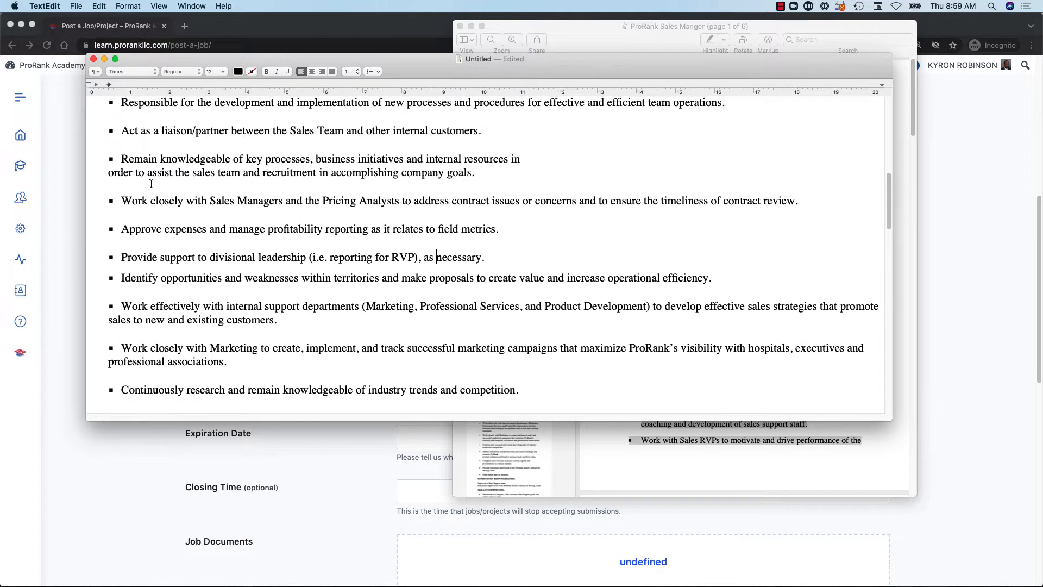
scroll(151, 184, up, 6)
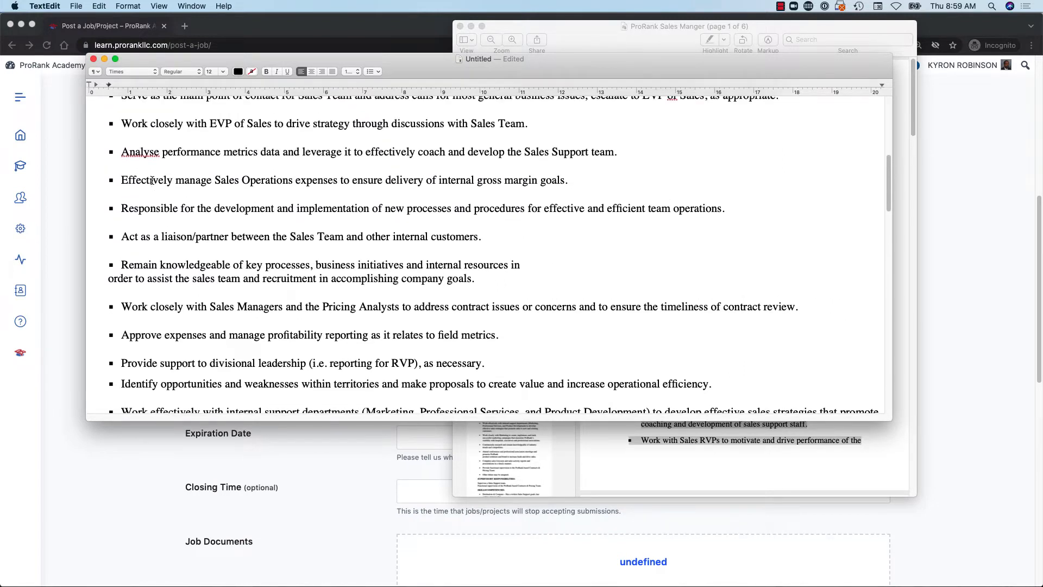
scroll(152, 180, up, 4)
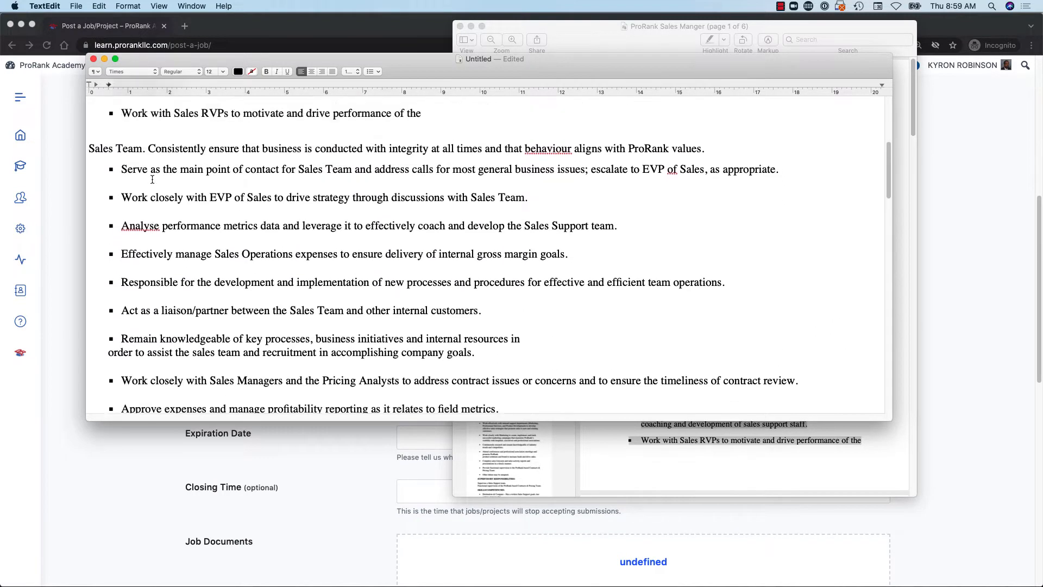
scroll(152, 180, up, 2)
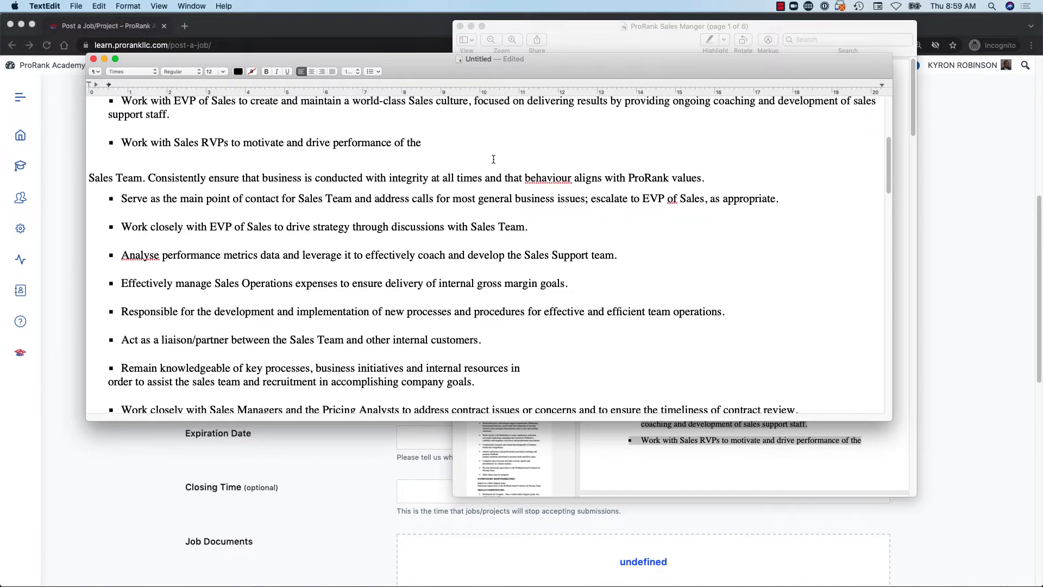
click(568, 177)
key(BackSpace)
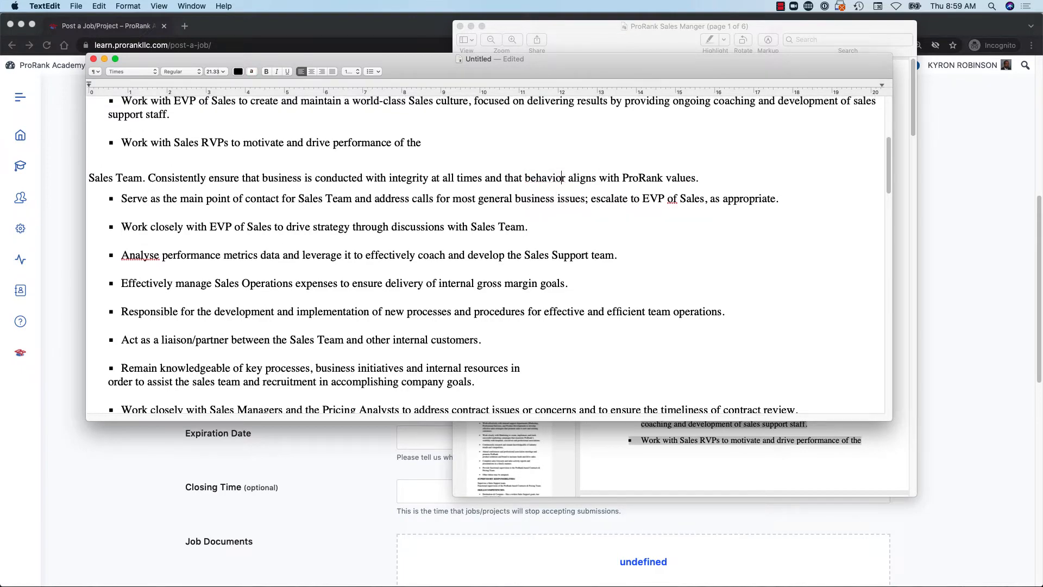
Step: Join the separated "Sales Team. Consistently ensure..." paragraph to the end of the bullet about motivating performance with Sales RVPs
scroll(688, 197, up, 2)
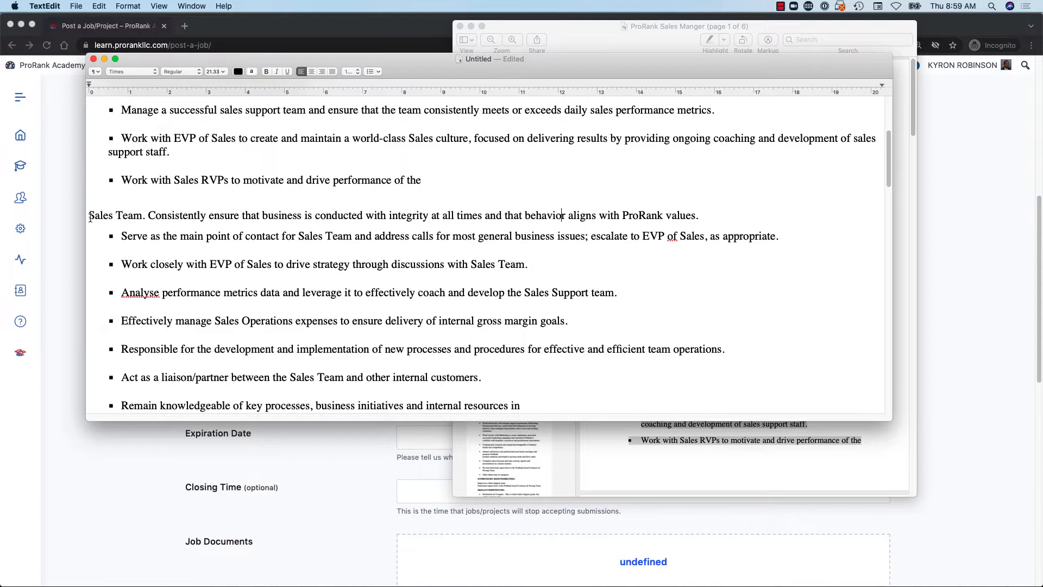
click(143, 205)
key(Delete)
key(BackSpace)
key(BackSpace)
key(BackSpace)
key(BackSpace)
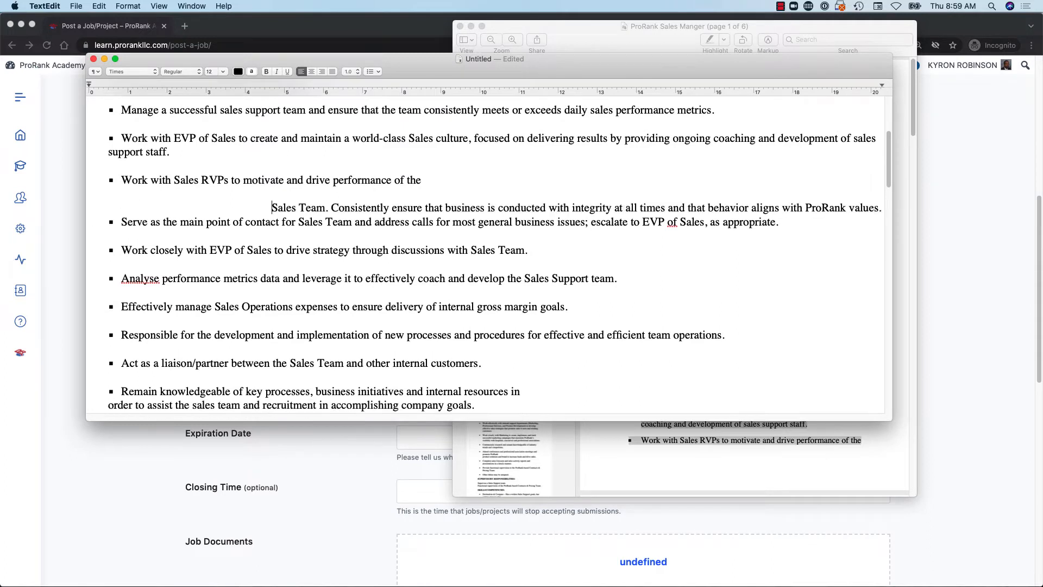
key(BackSpace)
key(BackSpace)
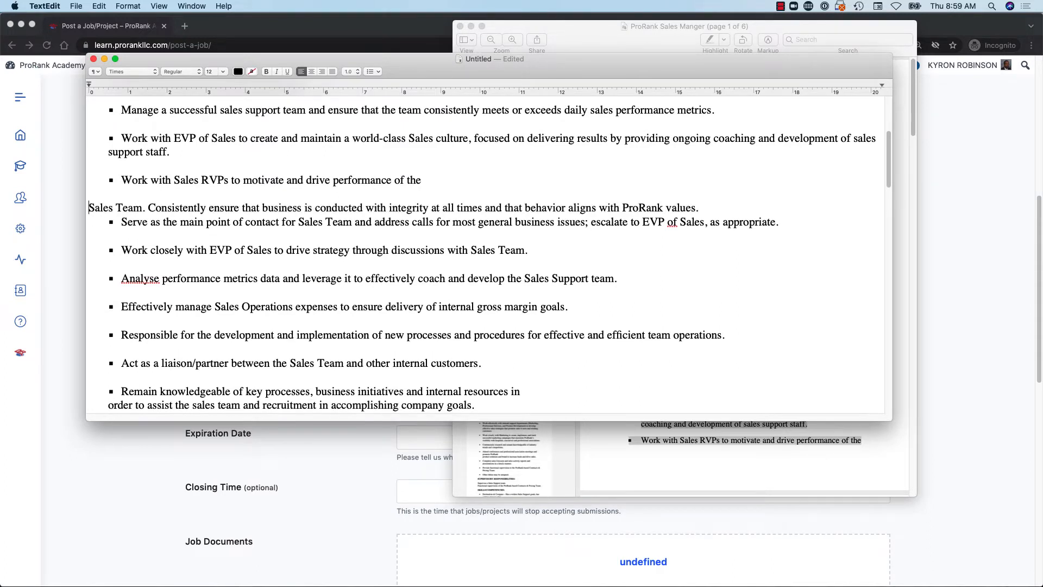
key(BackSpace)
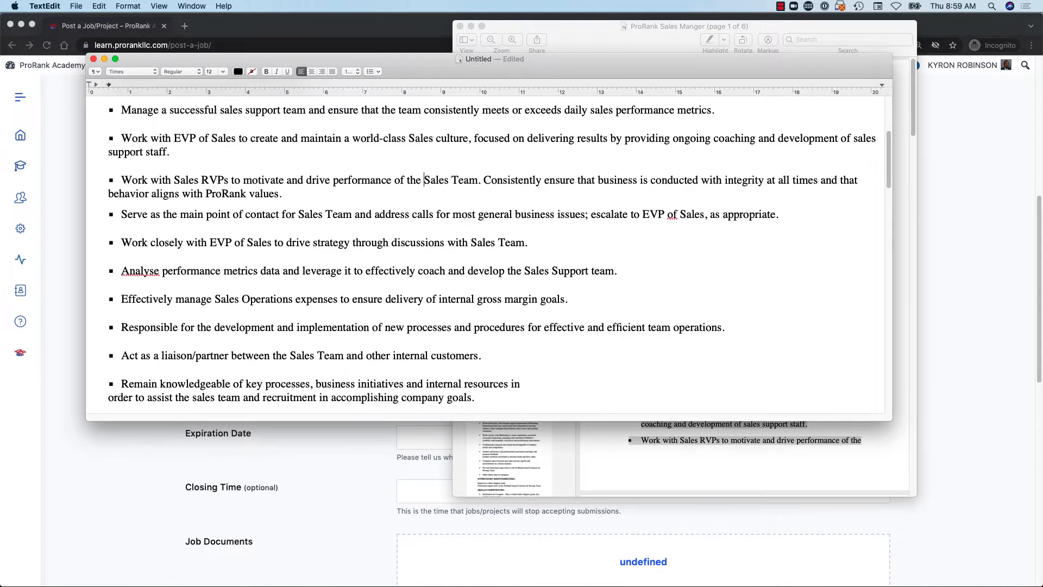
Step: Join the broken lines of the Destination & Compass bullet under SKILLS/COMPETENCIES into one continuous paragraph
scroll(168, 201, up, 5)
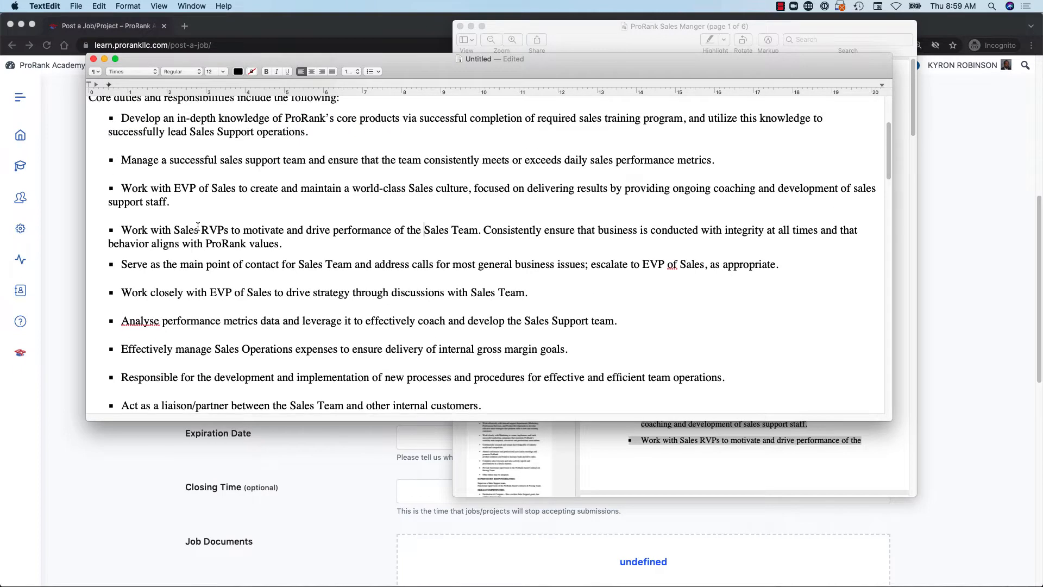
scroll(199, 224, up, 3)
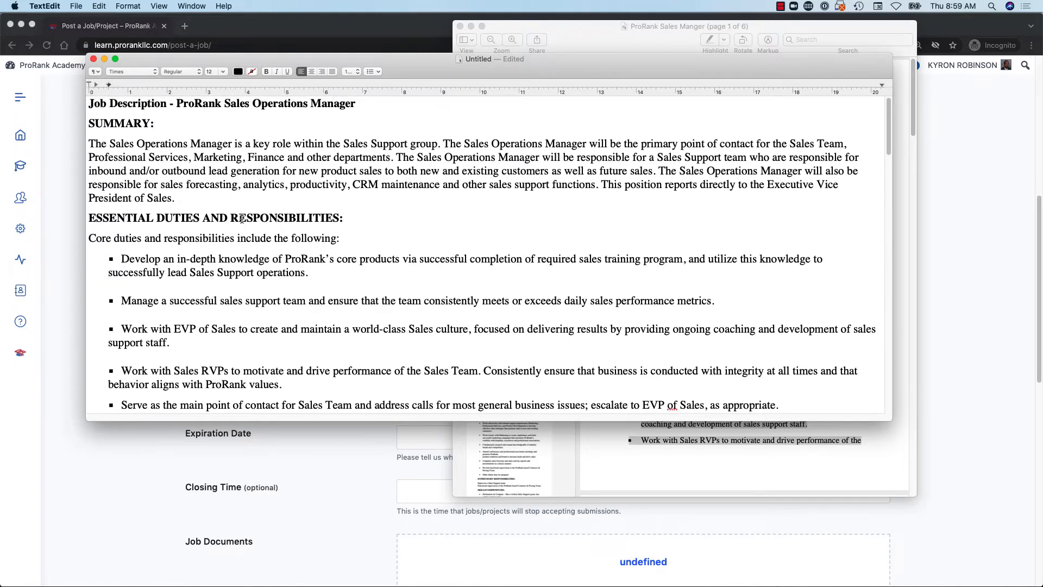
scroll(242, 219, down, 2)
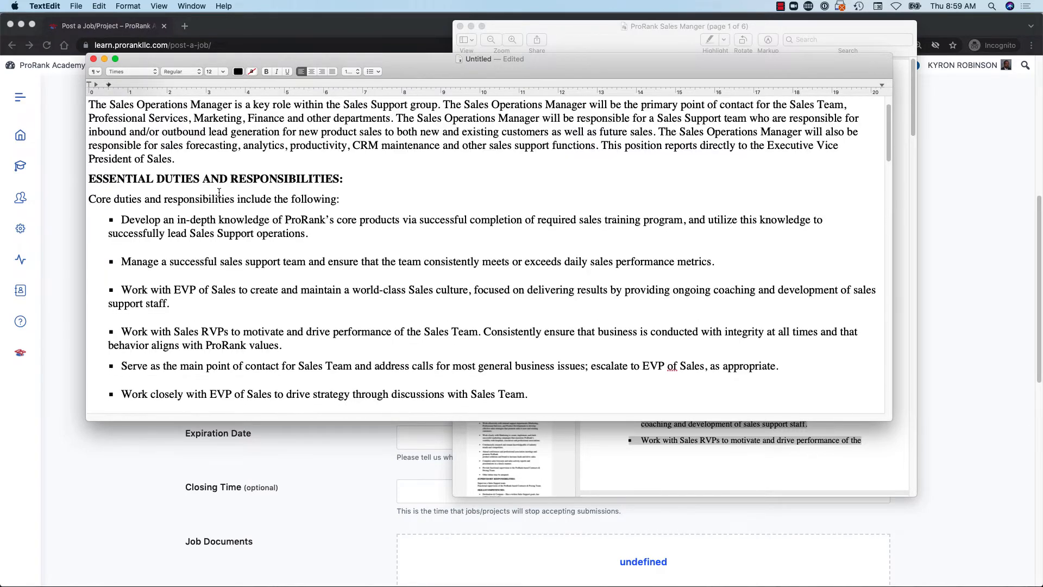
scroll(220, 194, down, 5)
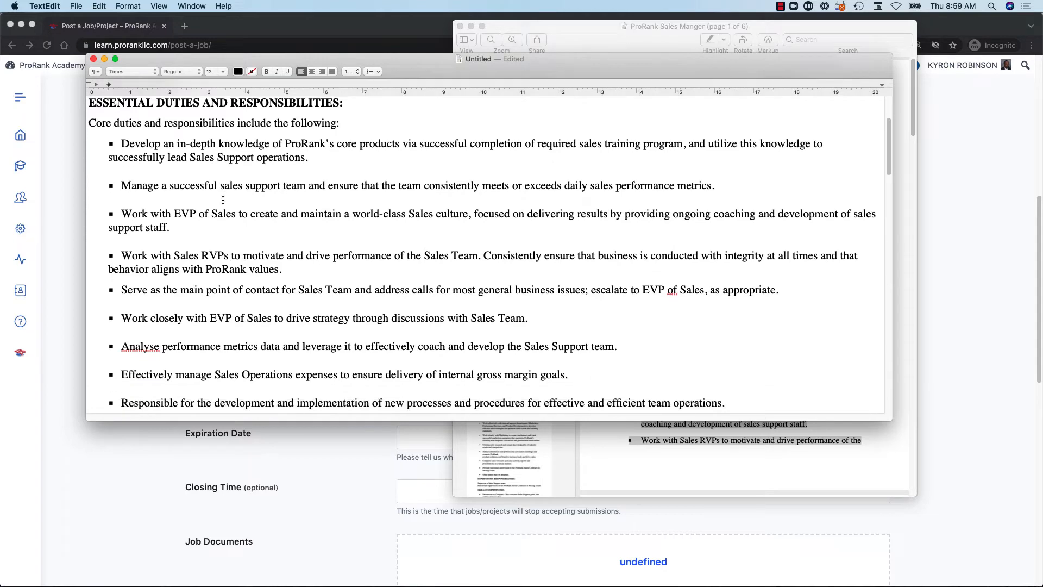
scroll(223, 202, down, 7)
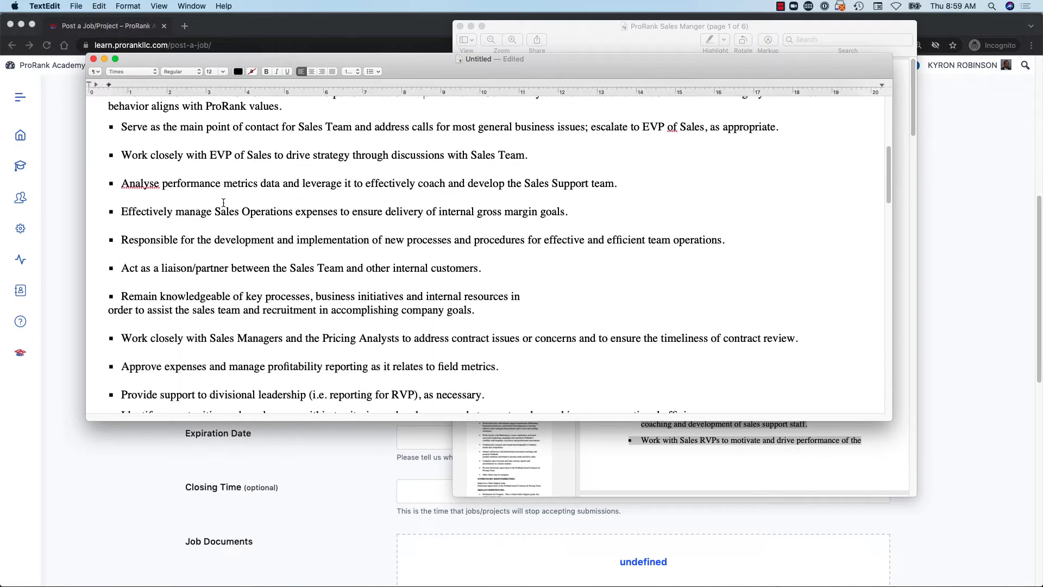
scroll(224, 202, down, 10)
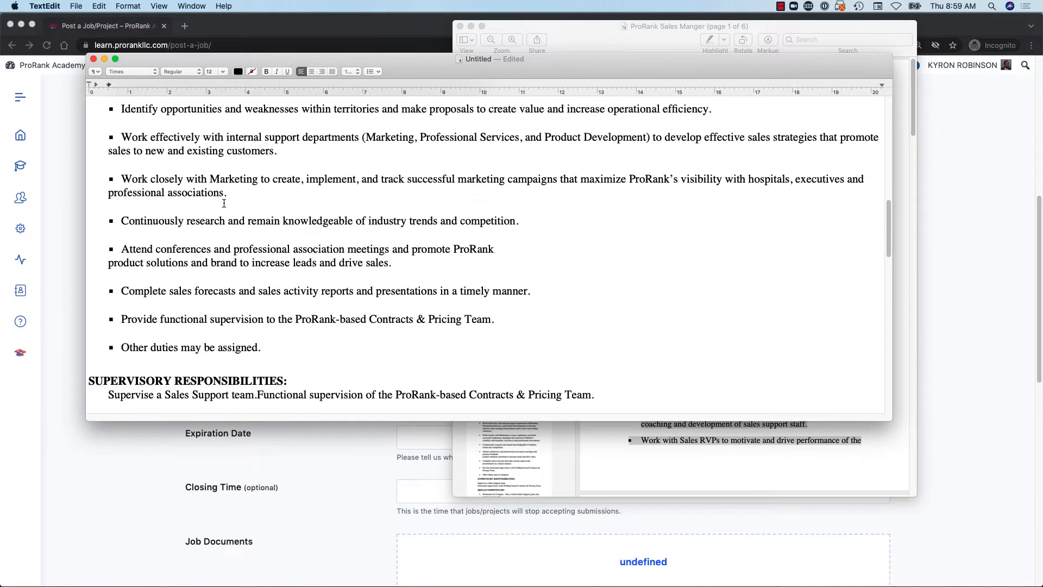
scroll(224, 203, down, 7)
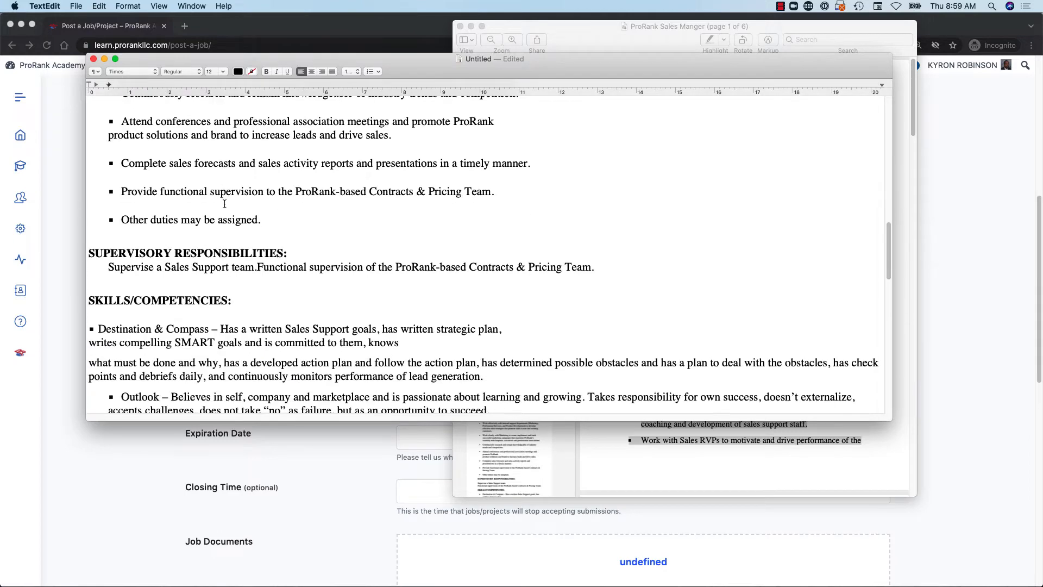
scroll(225, 205, down, 6)
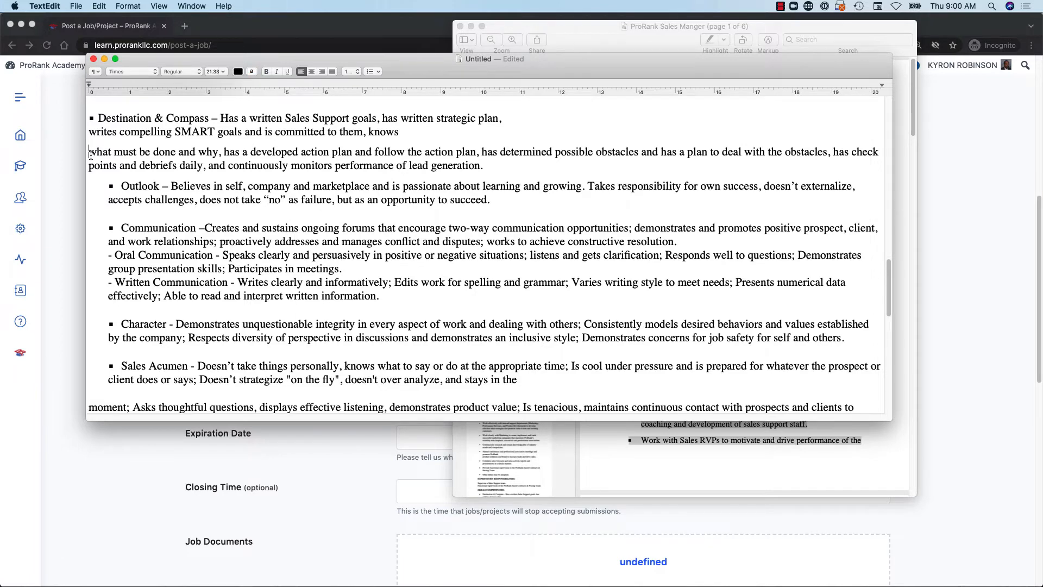
key(BackSpace)
key(BackSpace)
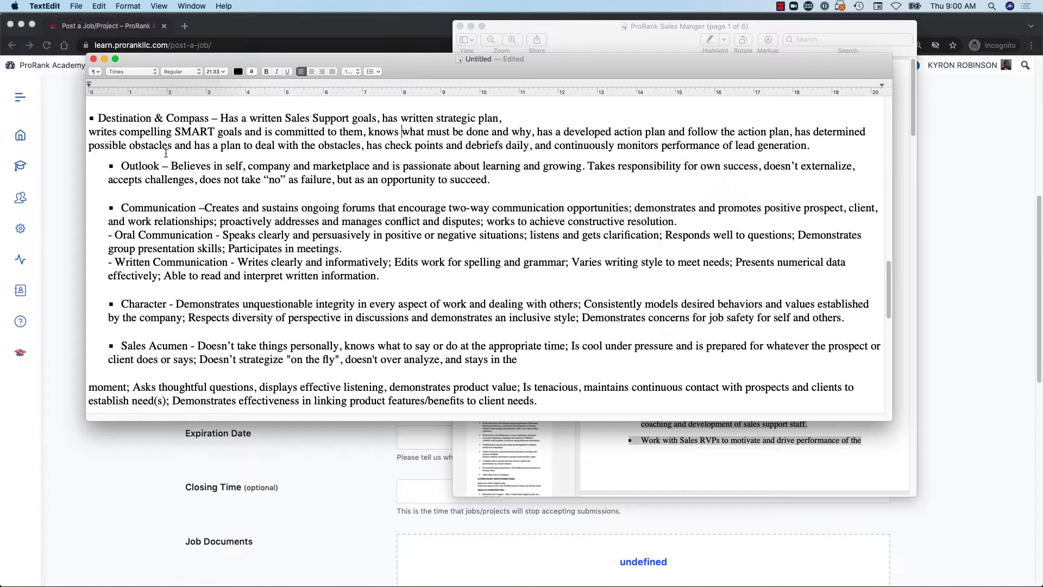
click(90, 132)
key(BackSpace)
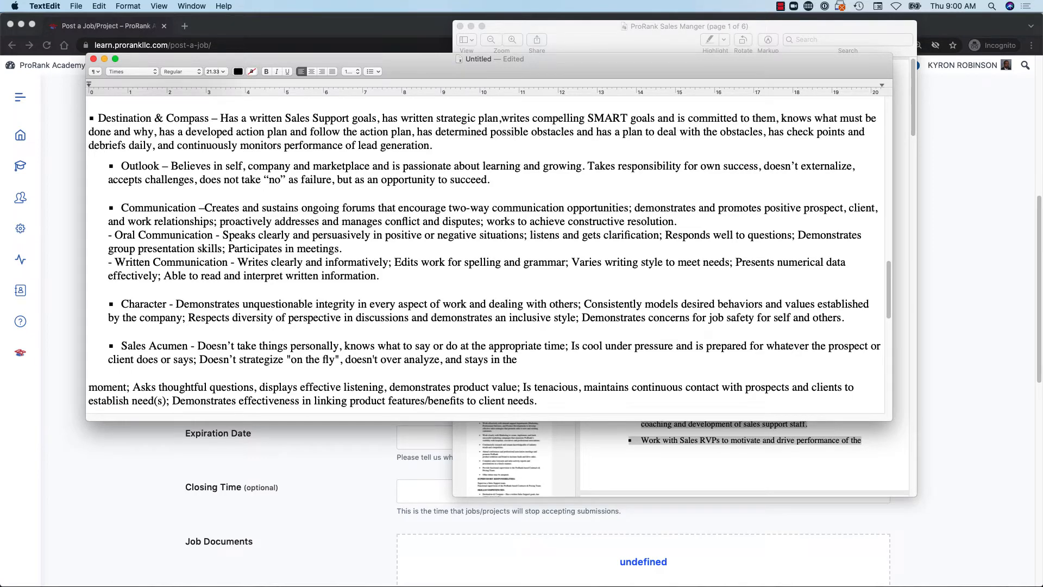
Step: Join the separated paragraph starting "moment; Asks thoughtful questions" to the end of the Sales Acumen bullet
scroll(179, 211, up, 3)
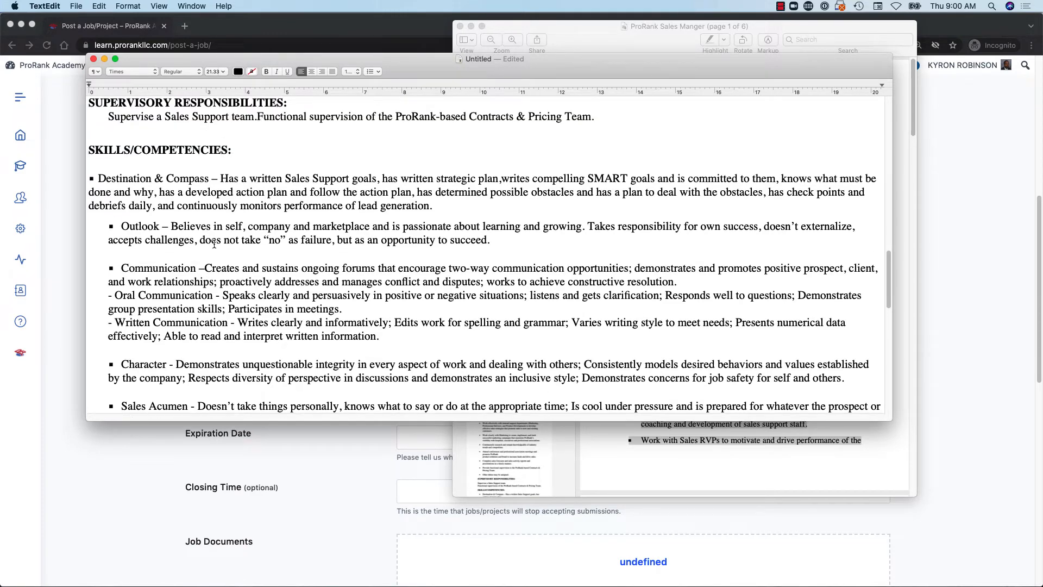
scroll(215, 243, down, 1)
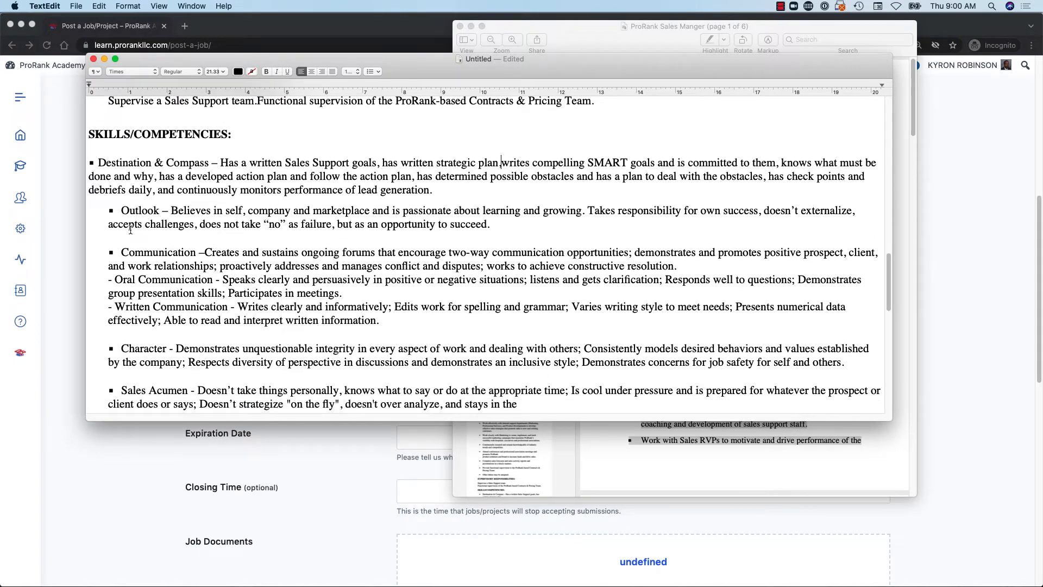
scroll(142, 232, down, 8)
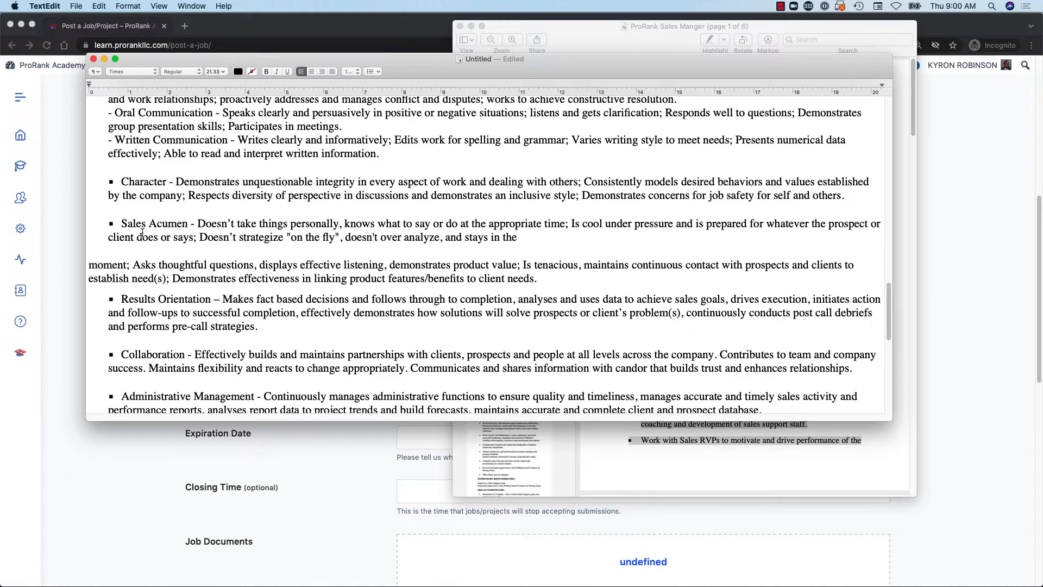
key(BackSpace)
key(BackSpace)
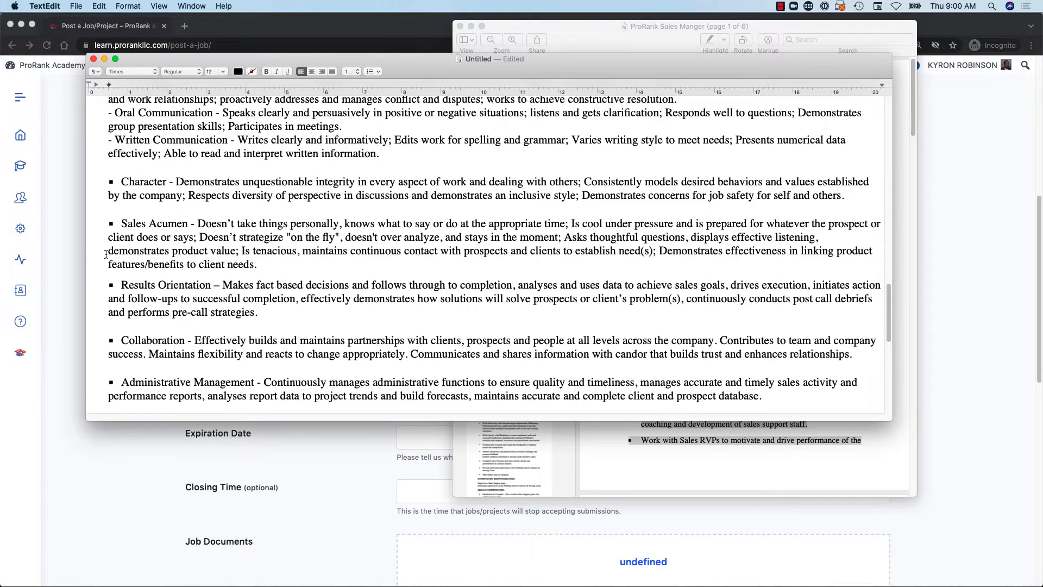
Step: Try removing the bullet in front of the EDUCATION heading, and undo the removal
scroll(219, 280, down, 4)
scroll(218, 281, down, 6)
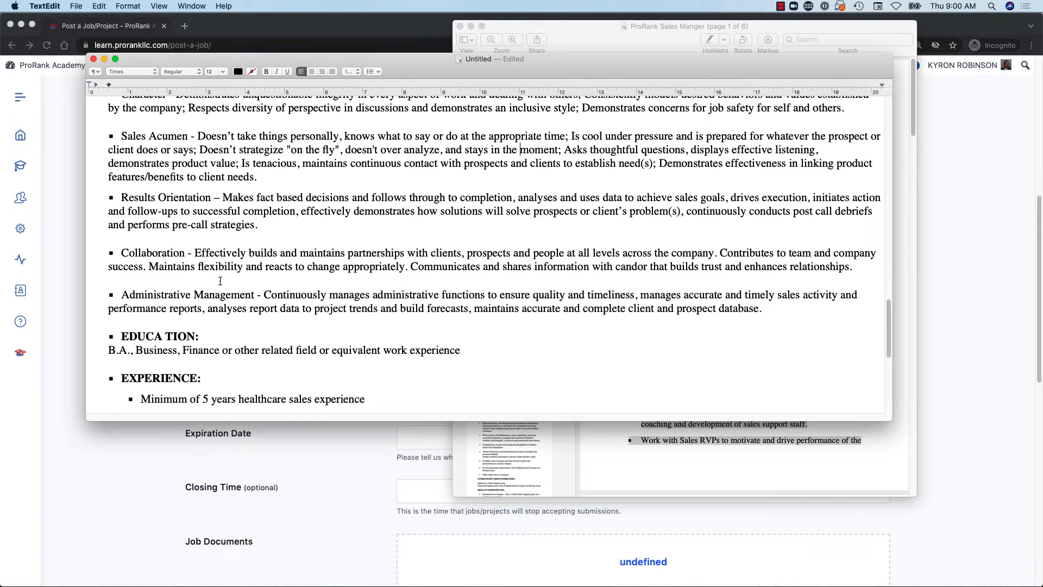
scroll(222, 282, down, 4)
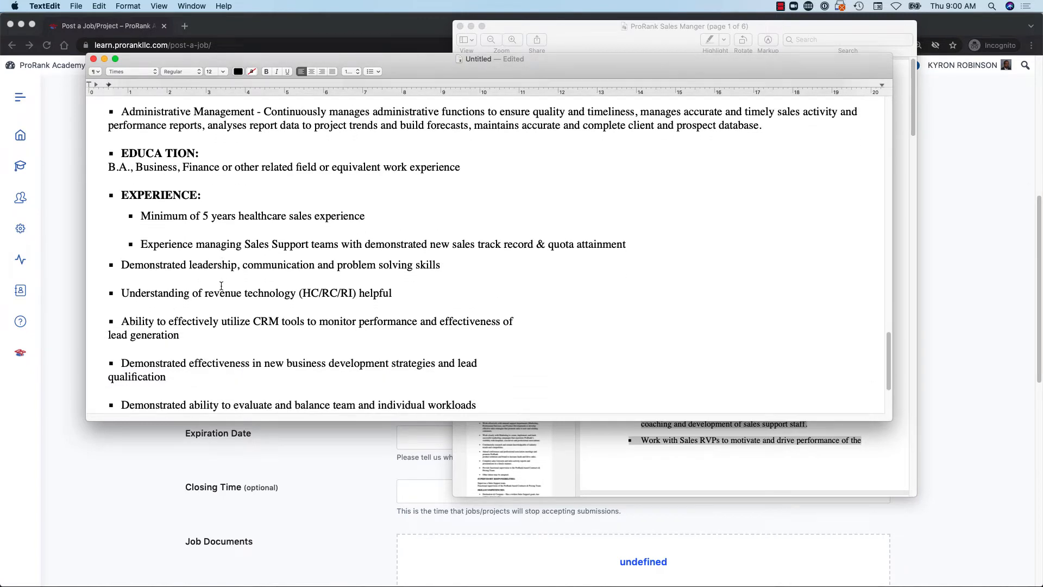
scroll(221, 285, down, 2)
click(121, 122)
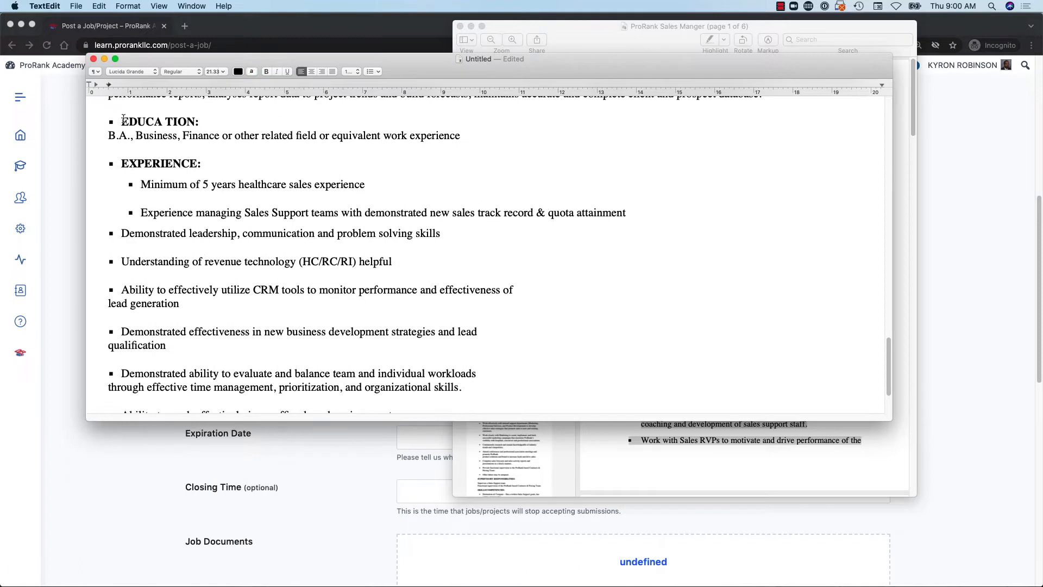
key(BackSpace)
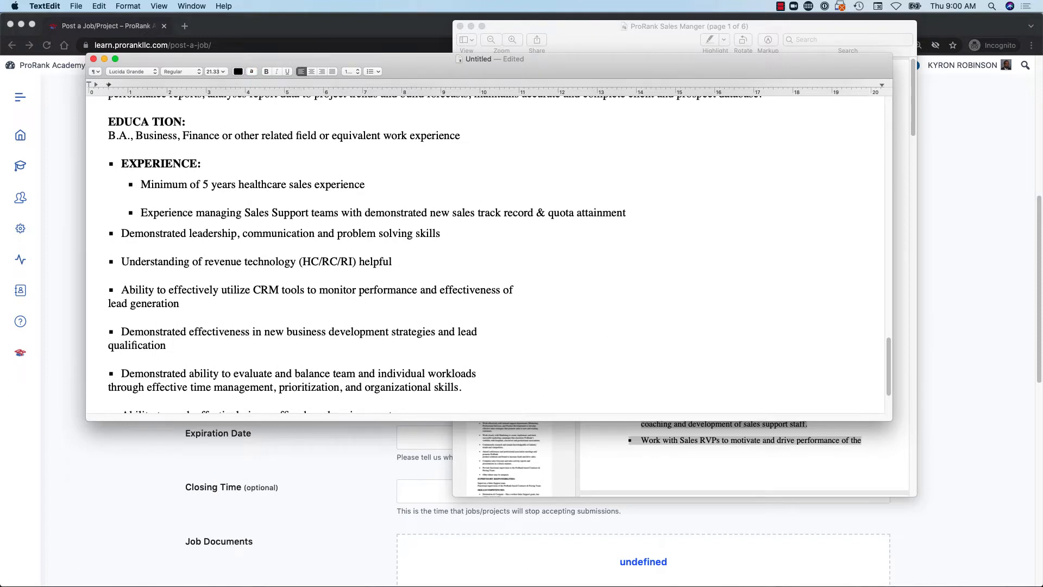
key(super+z)
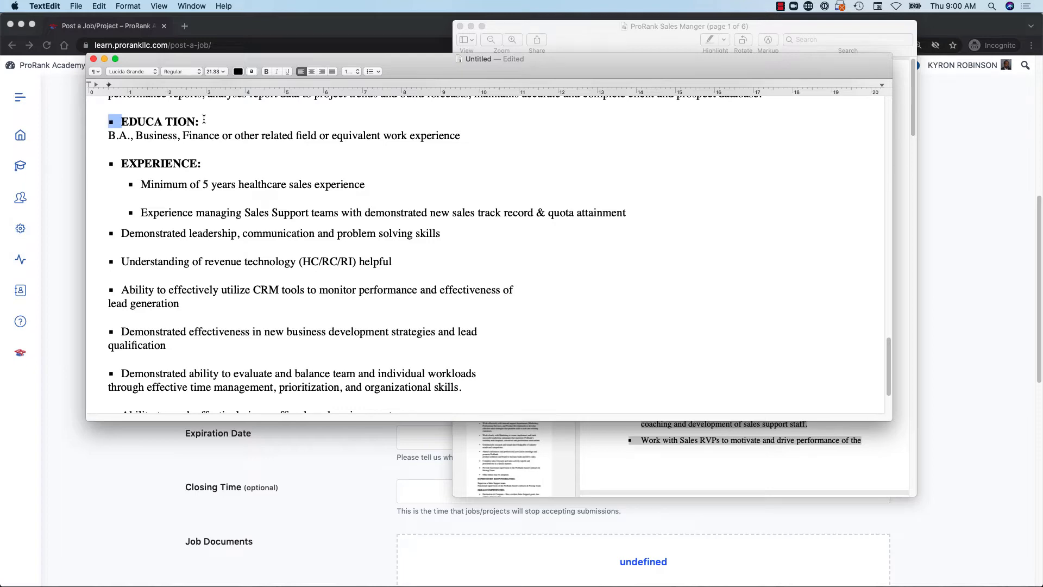
Step: Set the supervision sentences flush left on their own line beneath the SUPERVISORY RESPONSIBILITIES heading
scroll(233, 163, down, 5)
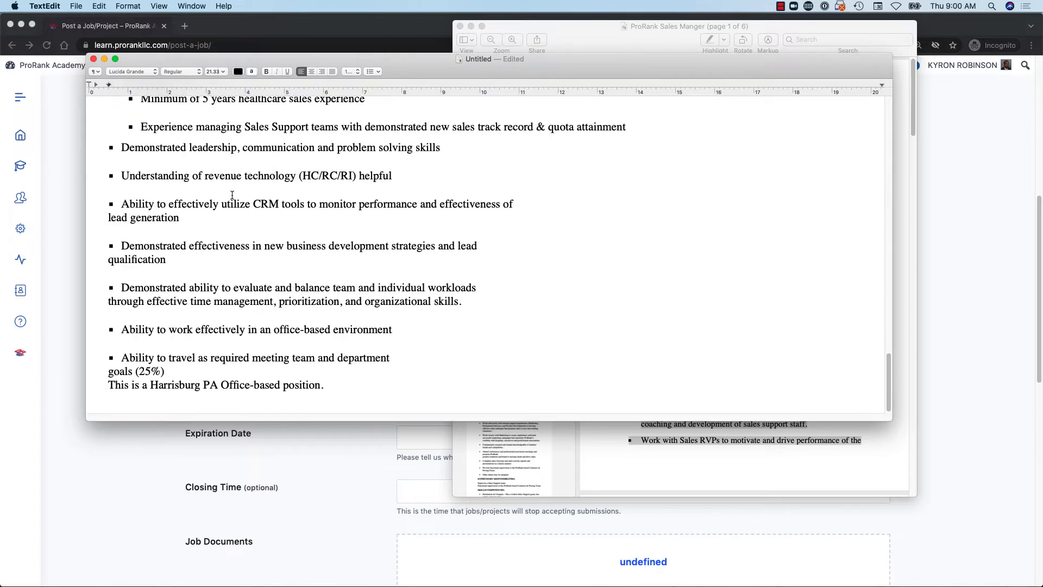
scroll(231, 194, up, 15)
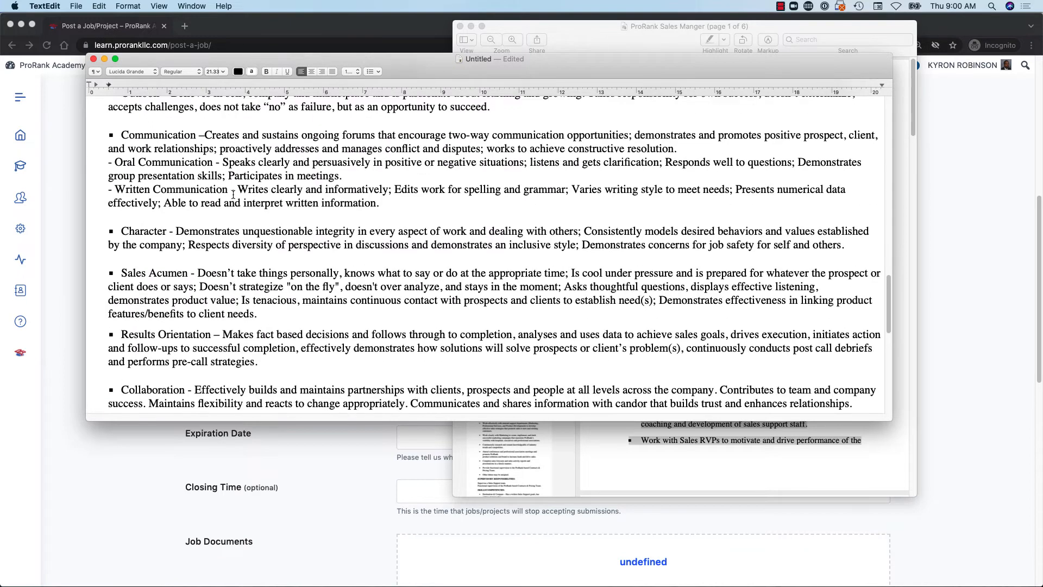
scroll(233, 195, up, 15)
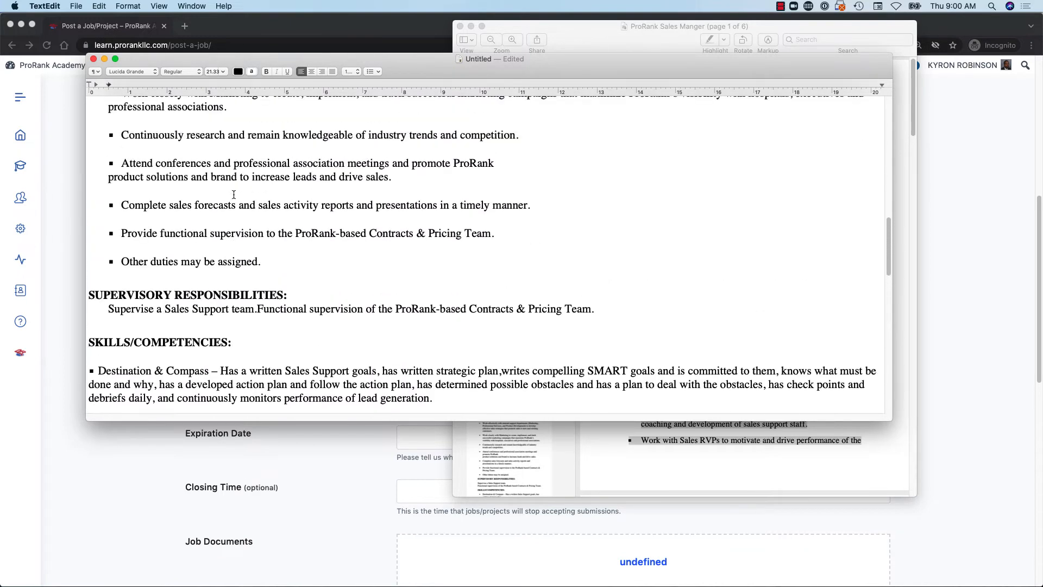
click(109, 313)
key(BackSpace)
key(Return)
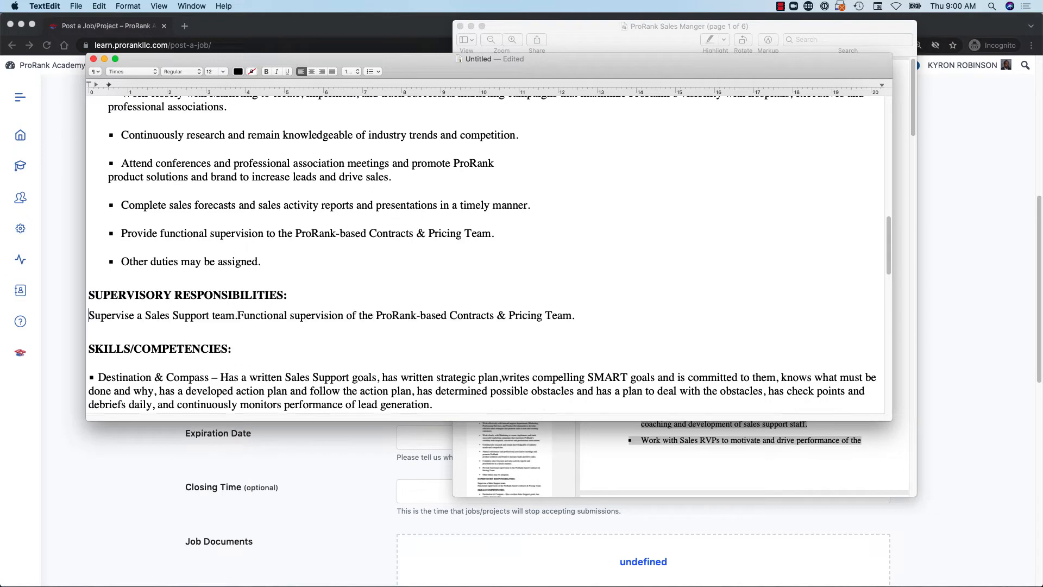
Step: Look back through the cleaned-up text, compare it with all pages of the ProRank Sales Manger document in Preview, and return to TextEdit
scroll(294, 192, up, 5)
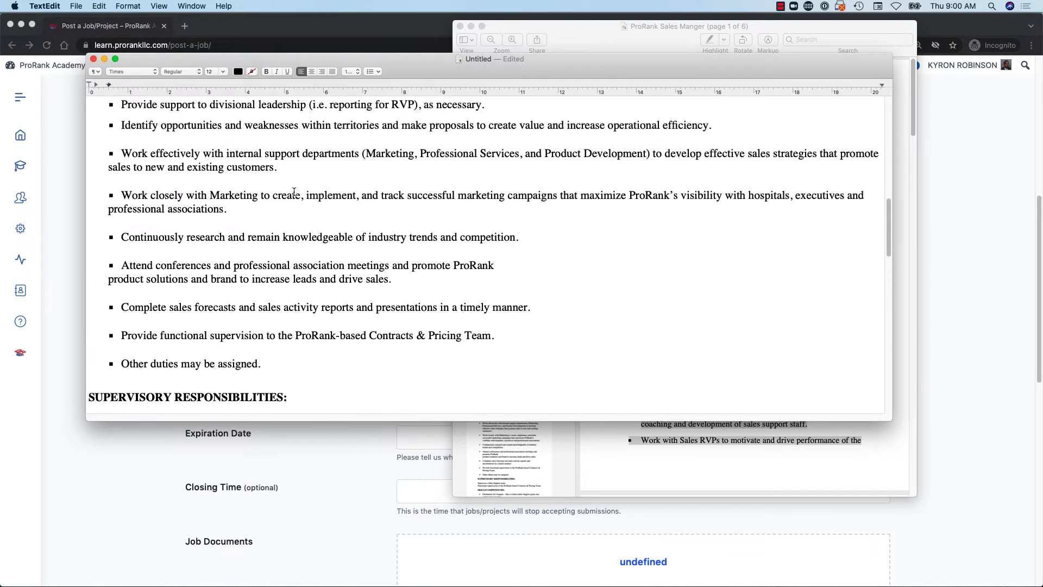
scroll(294, 192, up, 12)
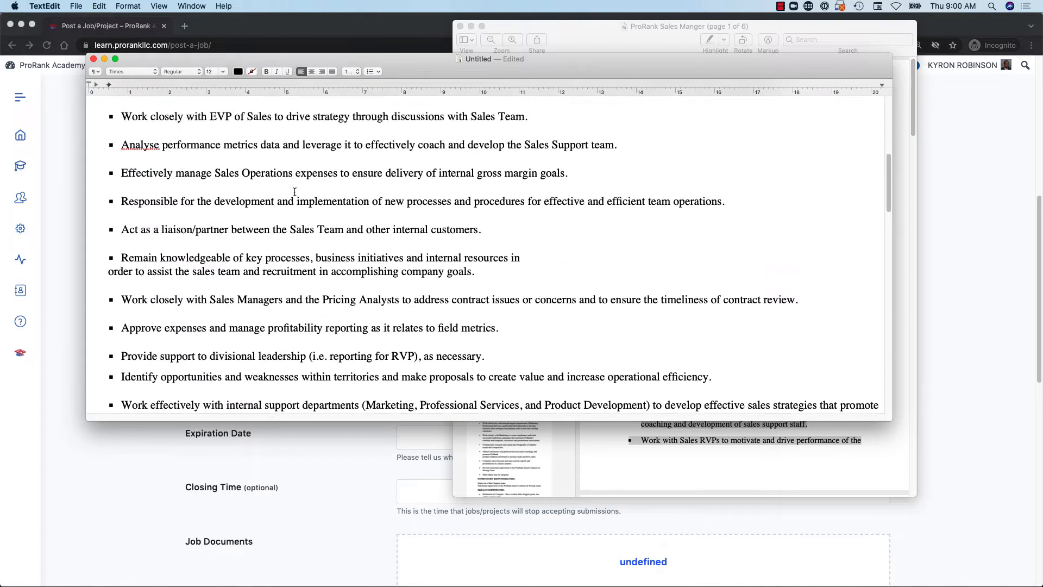
scroll(295, 192, up, 10)
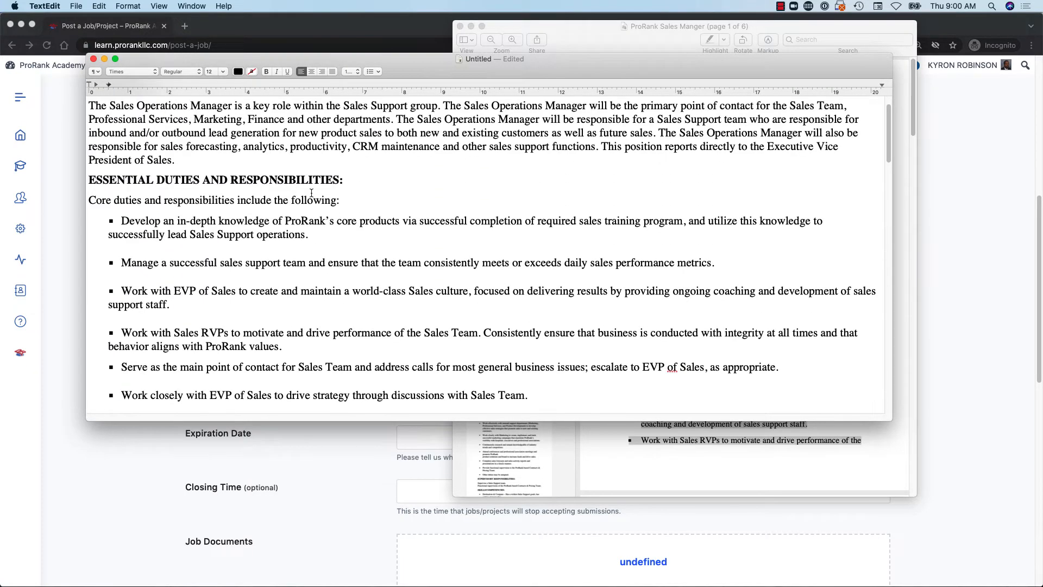
click(830, 32)
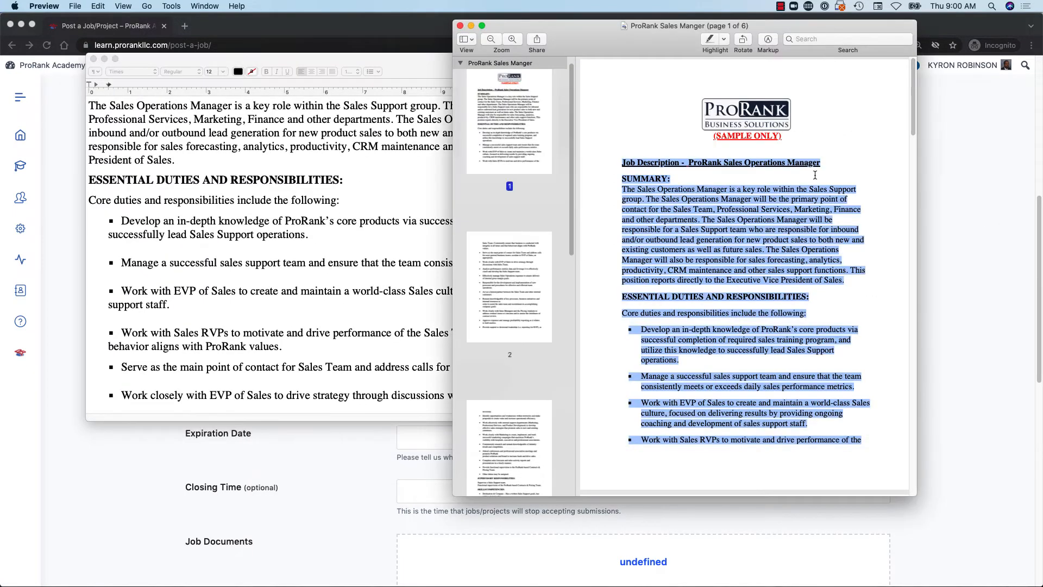
scroll(810, 212, down, 10)
scroll(811, 213, down, 15)
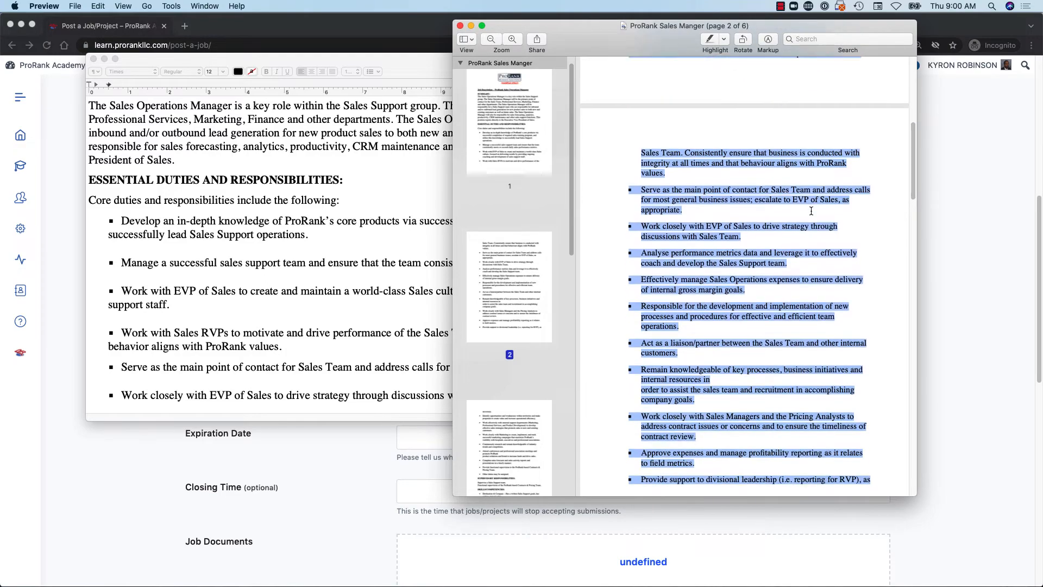
scroll(816, 216, down, 15)
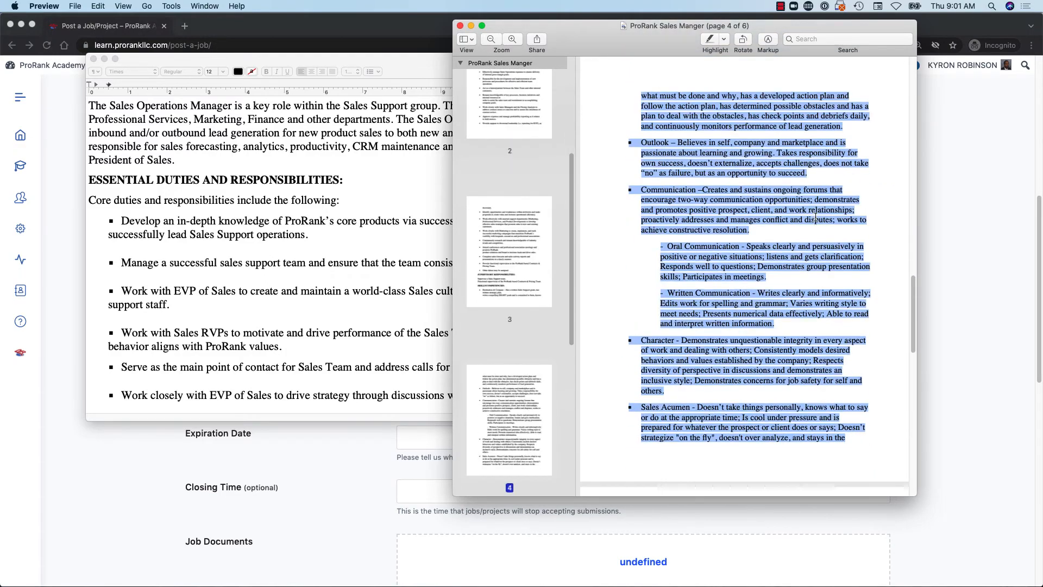
scroll(815, 216, down, 8)
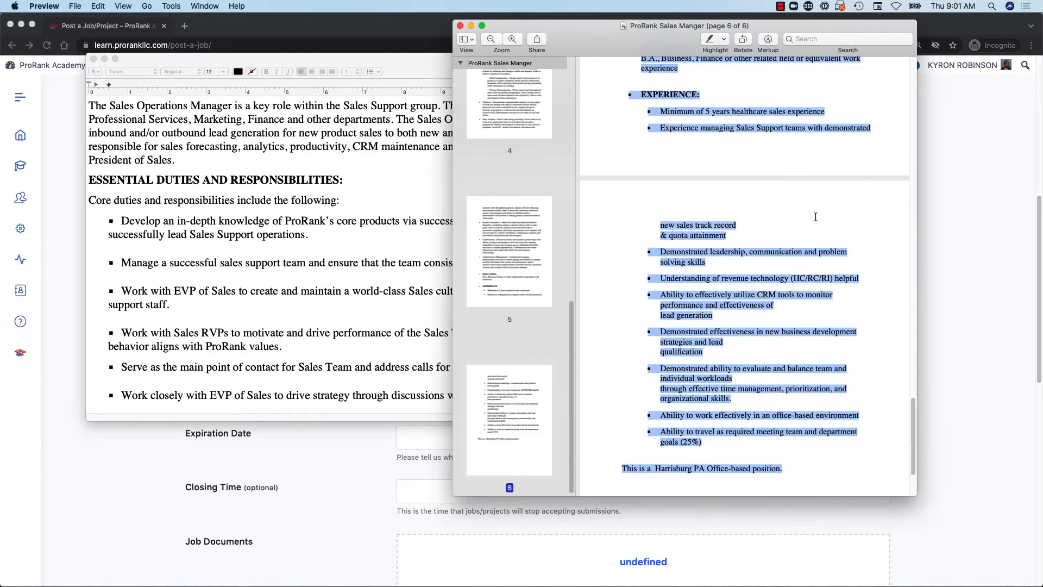
click(394, 186)
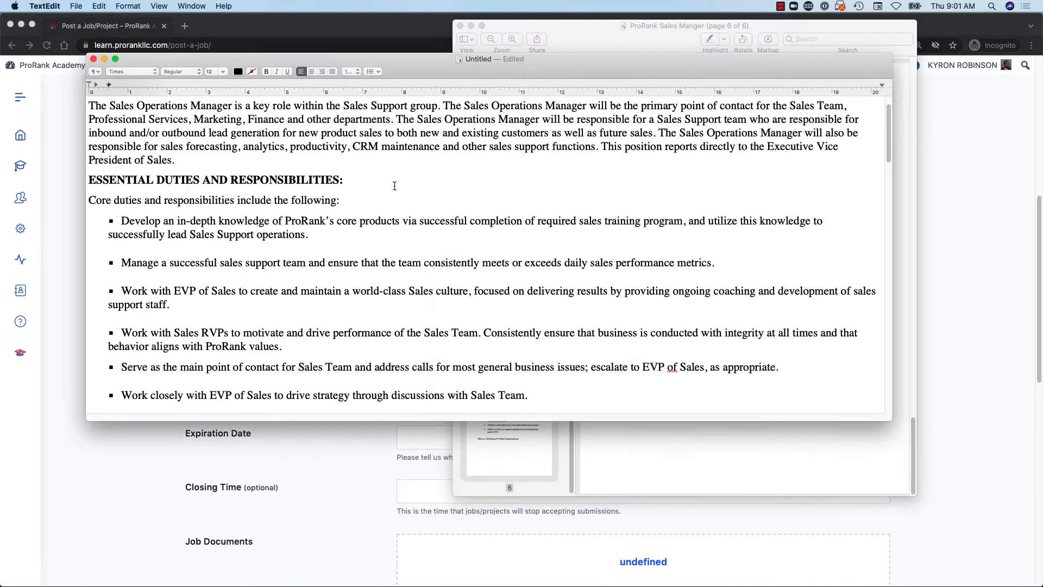
Step: Insert a blank line above the closing sentence "This is a Harrisburg PA Office-based position."
scroll(369, 184, down, 3)
scroll(395, 190, up, 5)
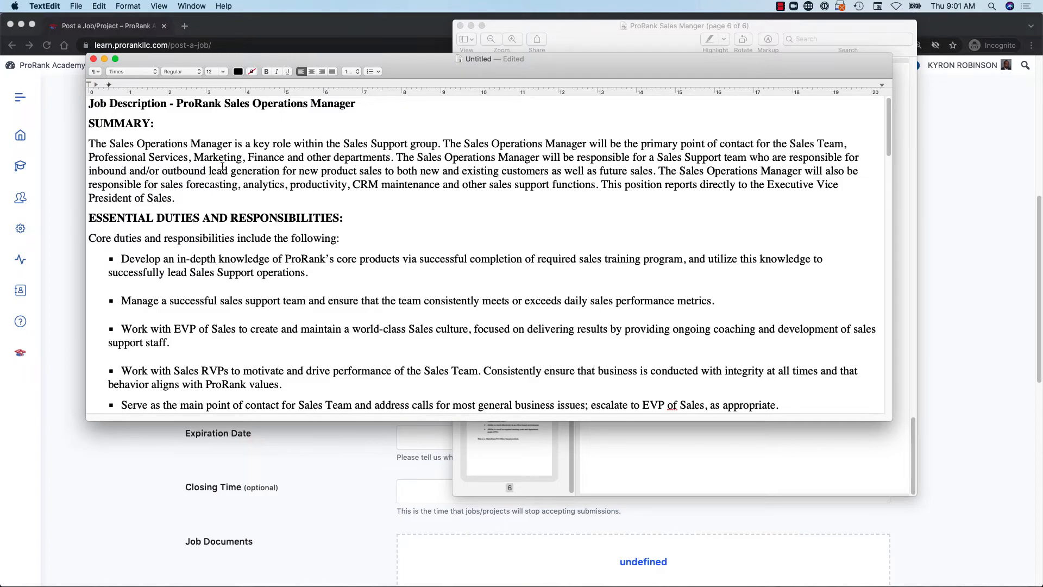
scroll(223, 165, down, 15)
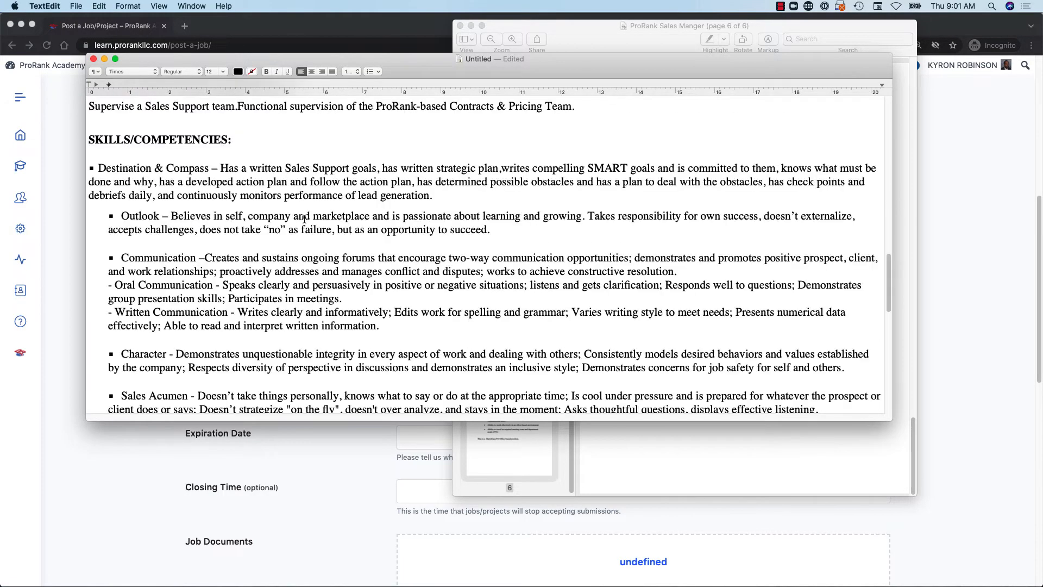
scroll(305, 219, down, 12)
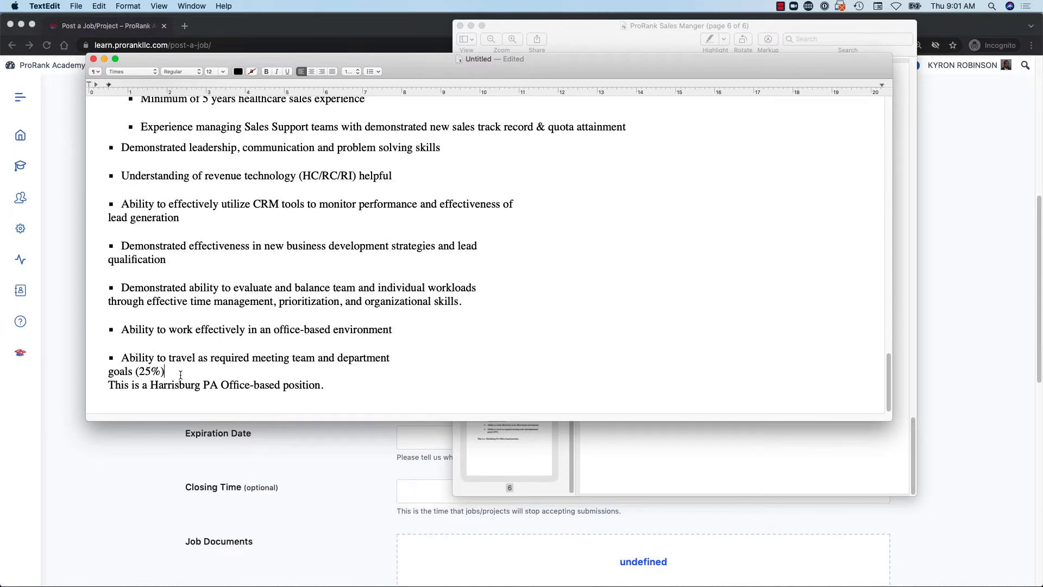
key(Return)
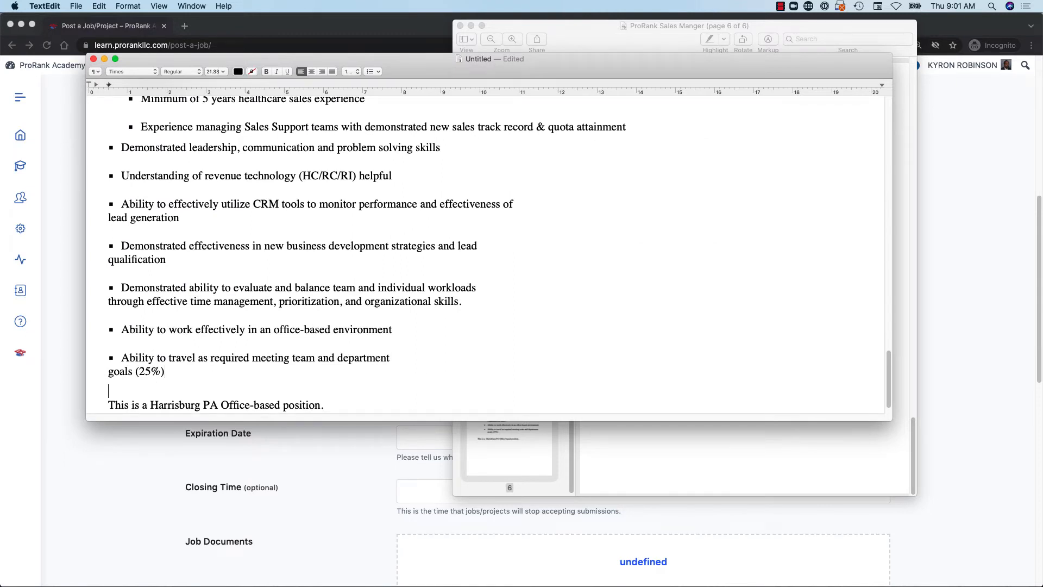
scroll(241, 260, down, 1)
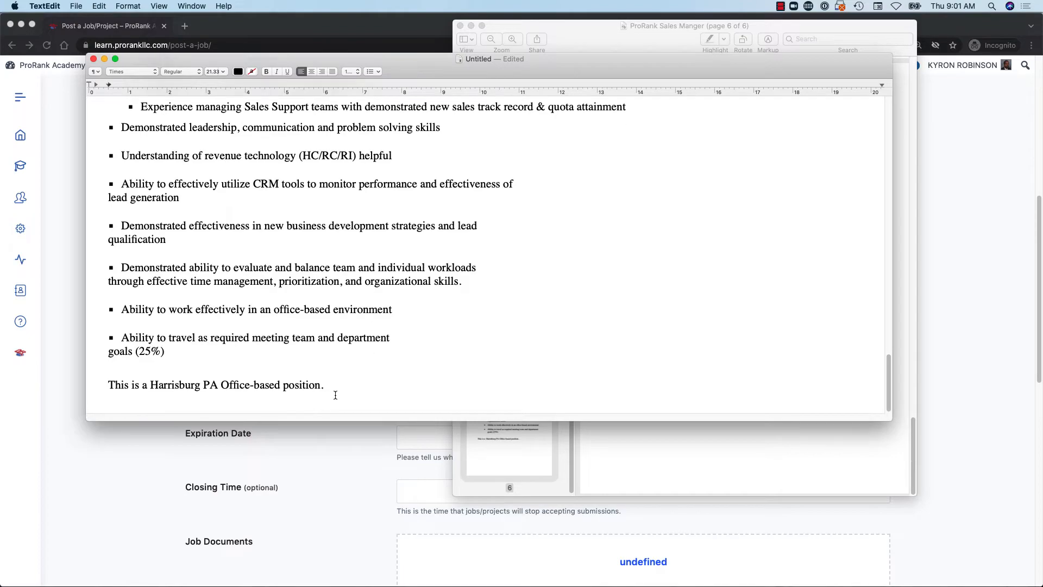
Step: Copy the entire cleaned-up job description, from the closing sentence up to the Job Description title
drag(335, 392, 262, 340)
drag(163, 118, 161, 31)
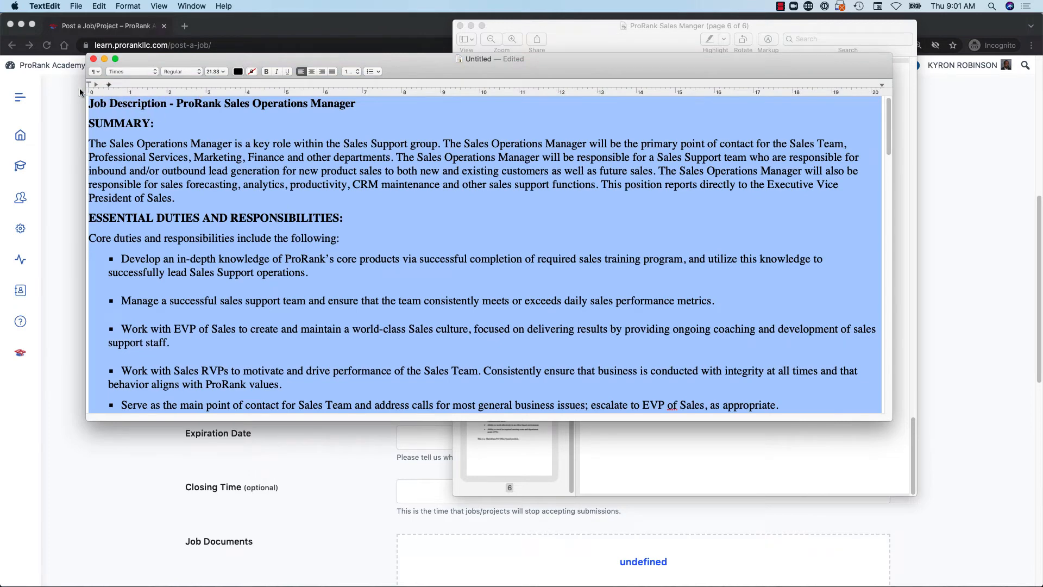
right_click(132, 101)
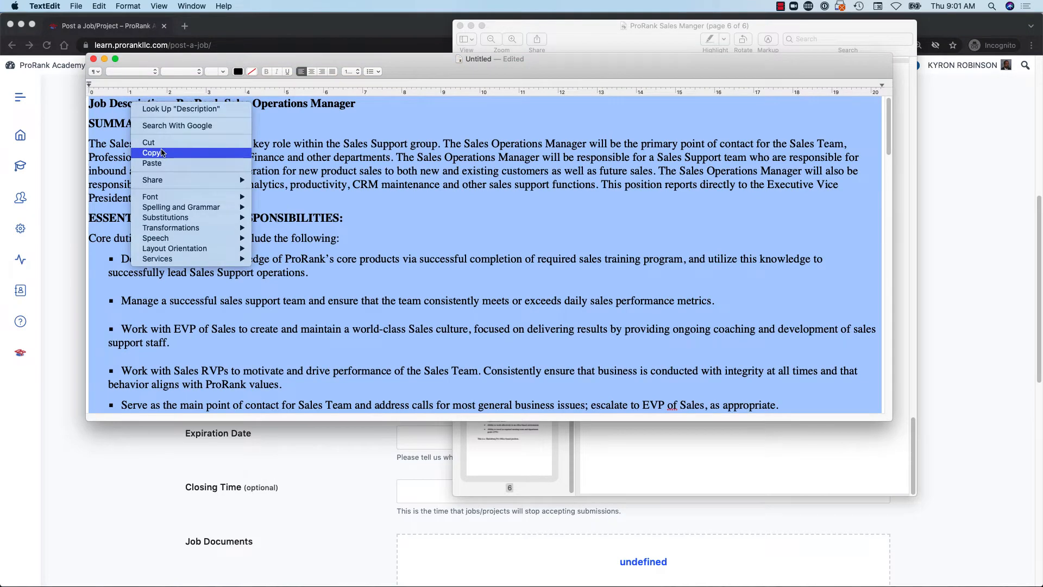
click(161, 152)
Step: Switch to the job form in Chrome, try pasting the job description into the Description field as plain text, and look through it
click(328, 437)
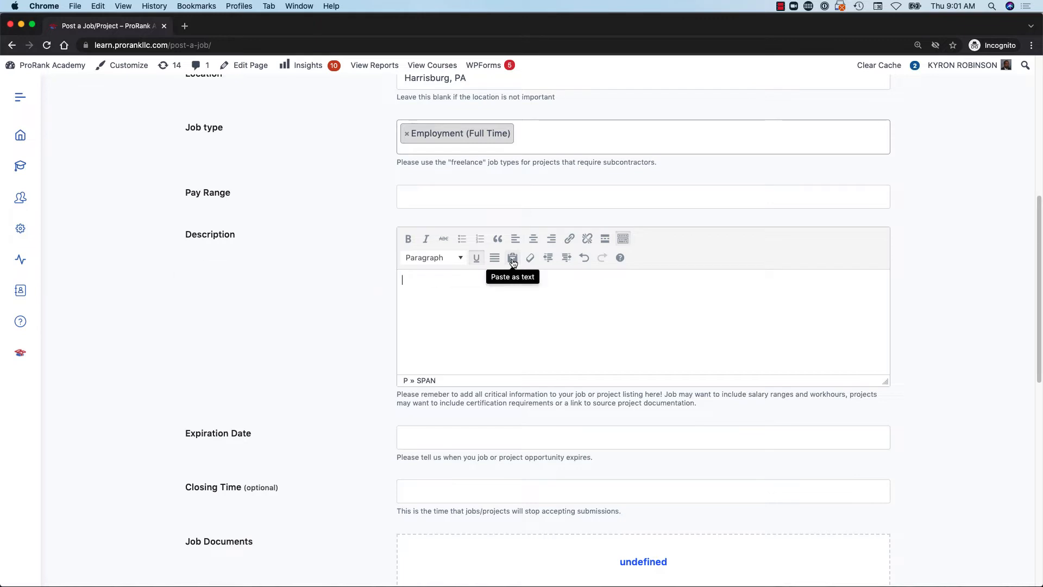
click(513, 258)
key(super+v)
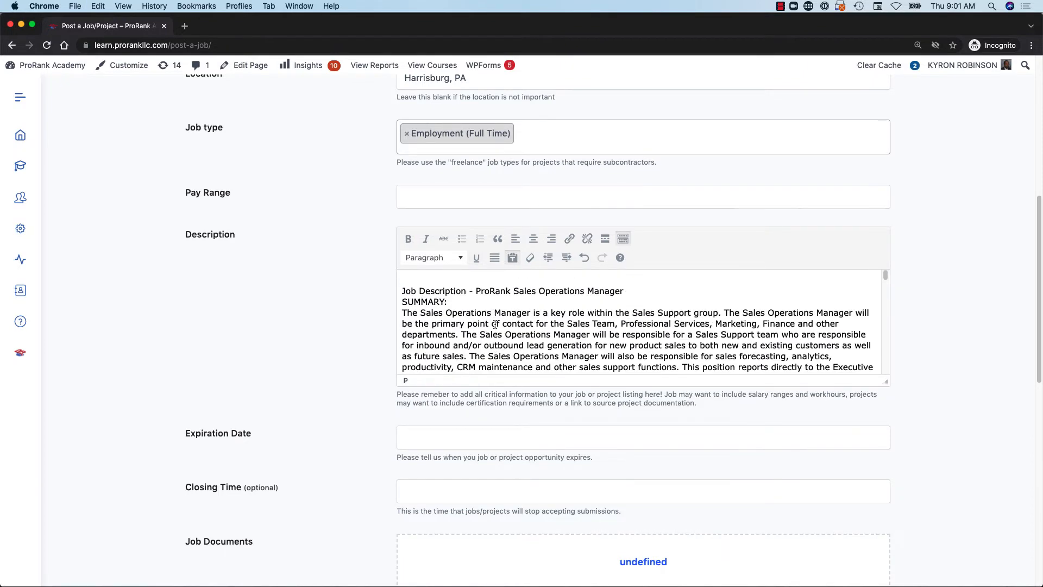
scroll(474, 301, down, 5)
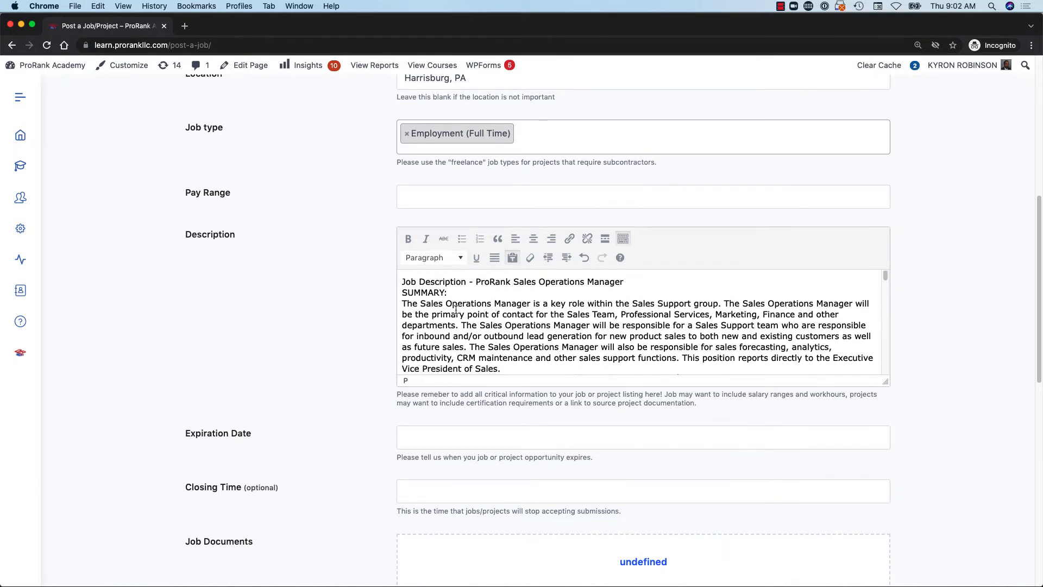
scroll(474, 310, down, 10)
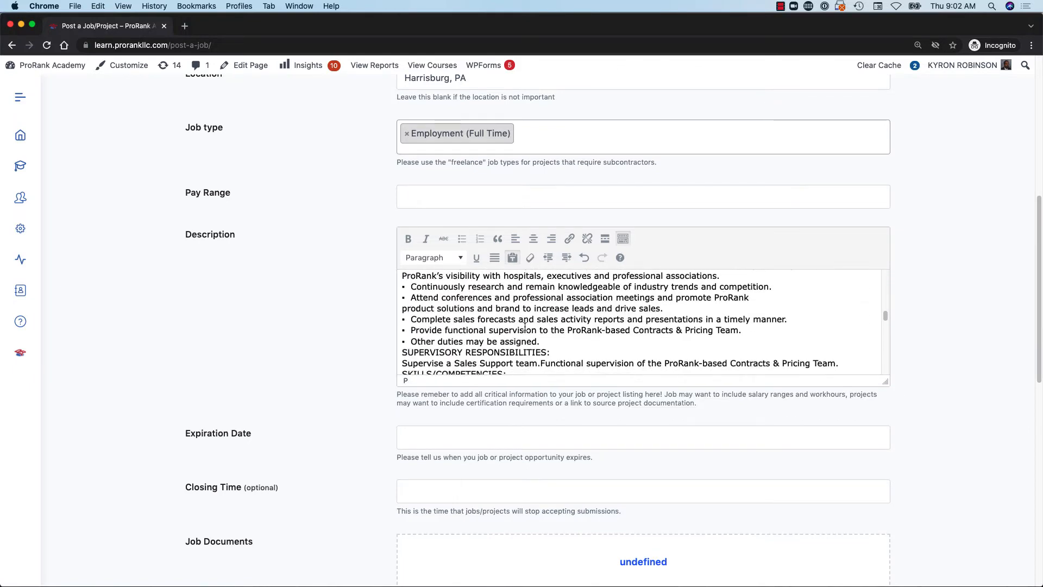
scroll(525, 326, down, 10)
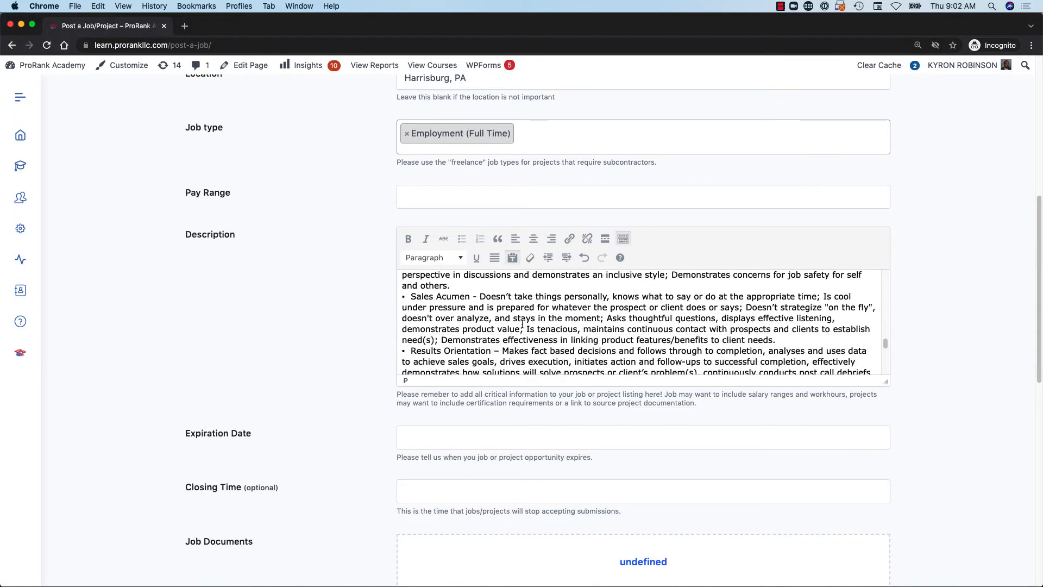
scroll(522, 325, down, 5)
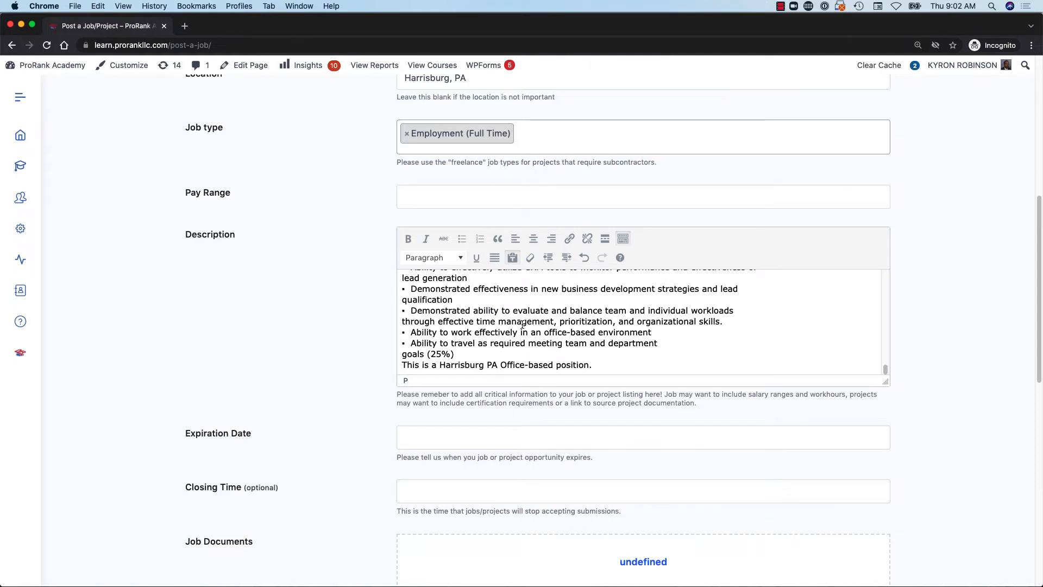
scroll(530, 324, up, 6)
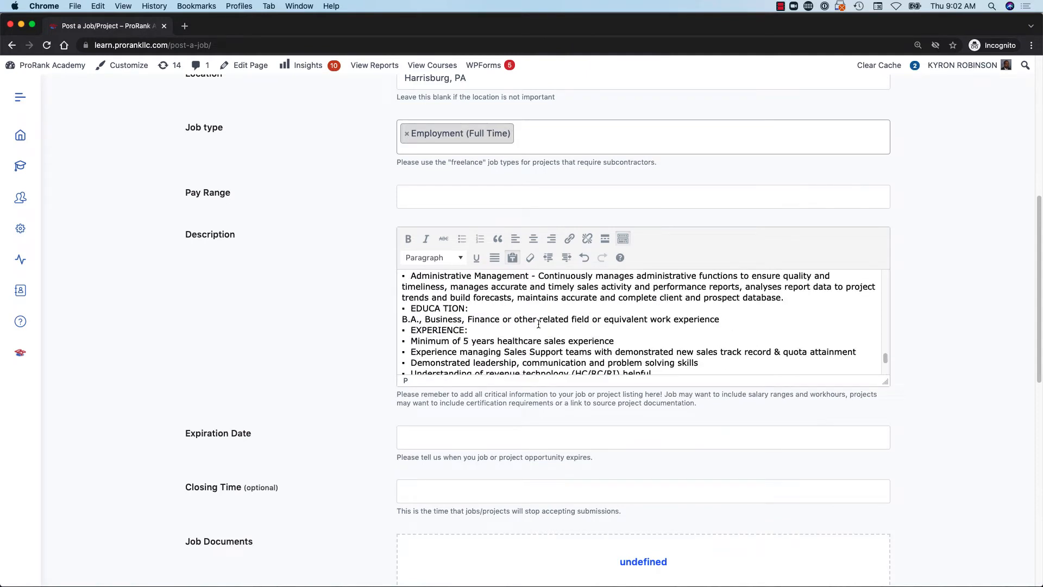
scroll(538, 324, up, 1)
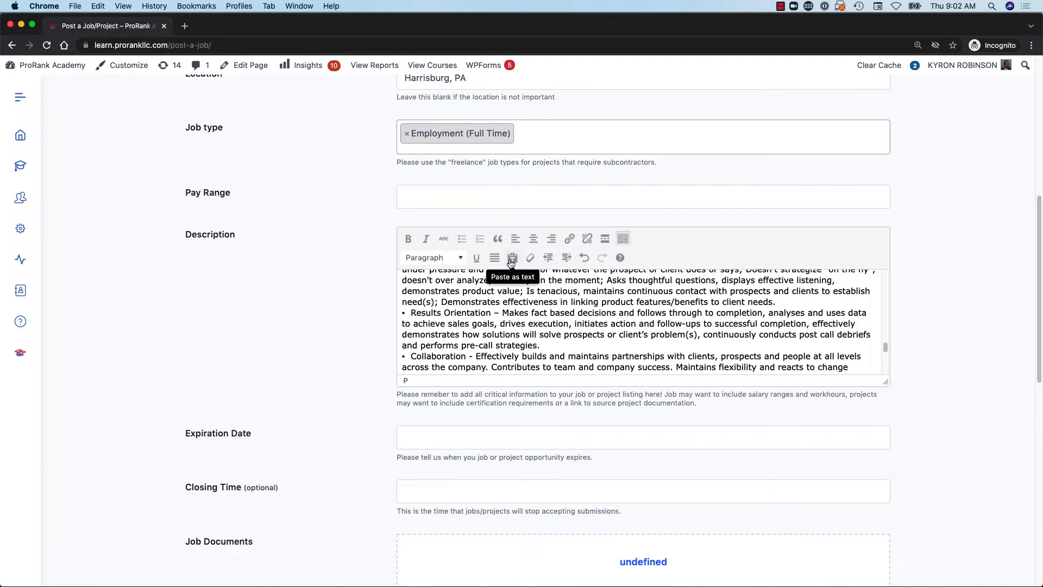
Step: Turn off plain-text pasting and clear all the text from the Description field
click(514, 259)
click(513, 259)
scroll(607, 332, down, 5)
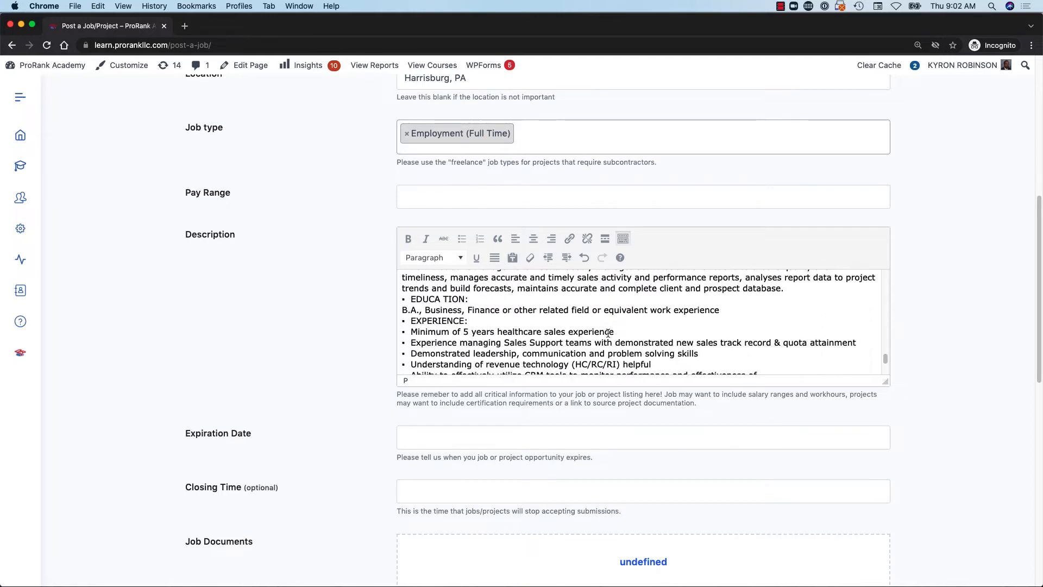
scroll(608, 332, down, 8)
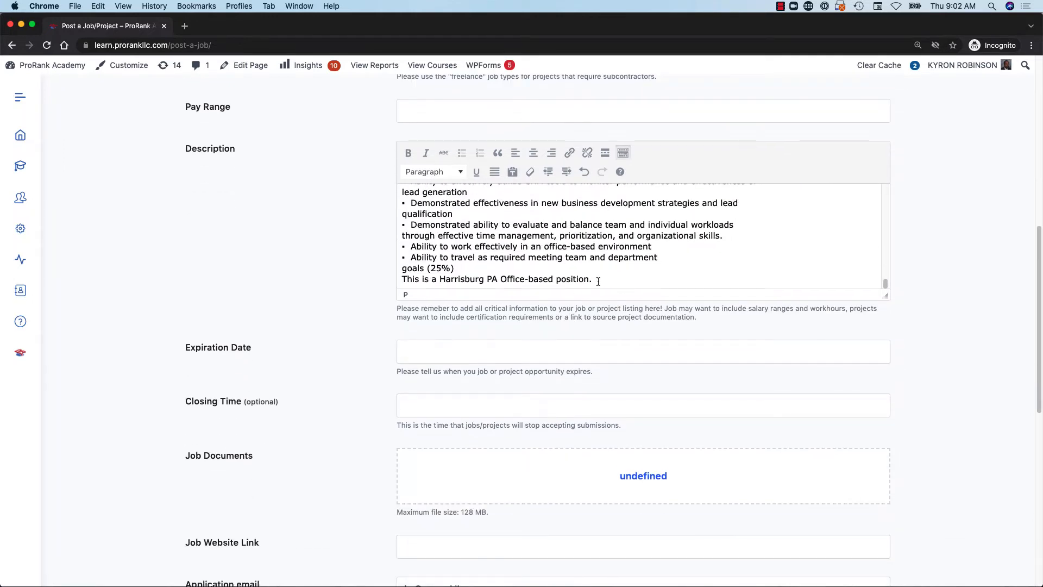
key(super+a)
key(BackSpace)
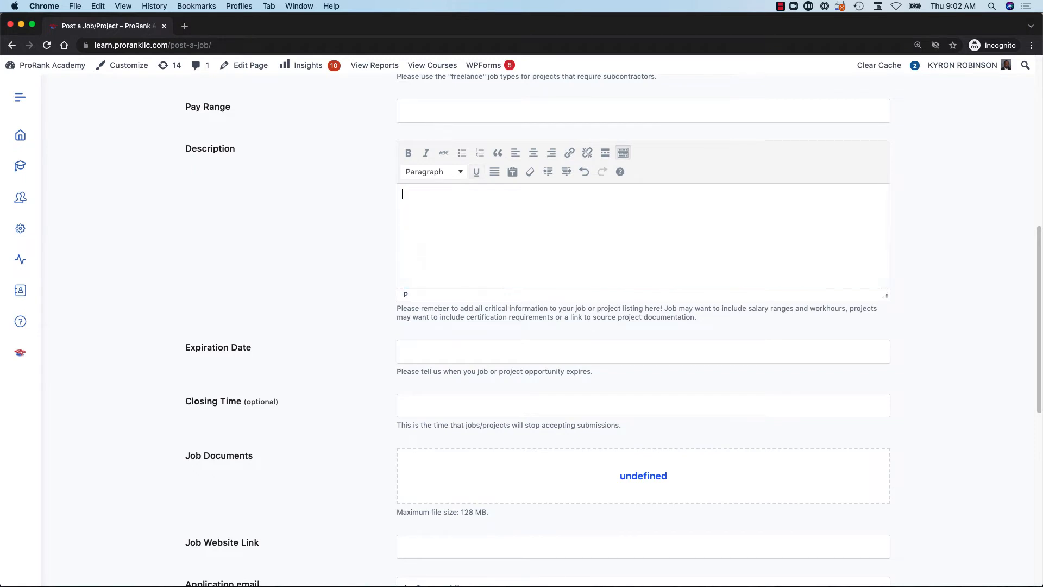
Step: Paste the job description with its original formatting into the emptied Description field
click(513, 174)
scroll(446, 209, up, 3)
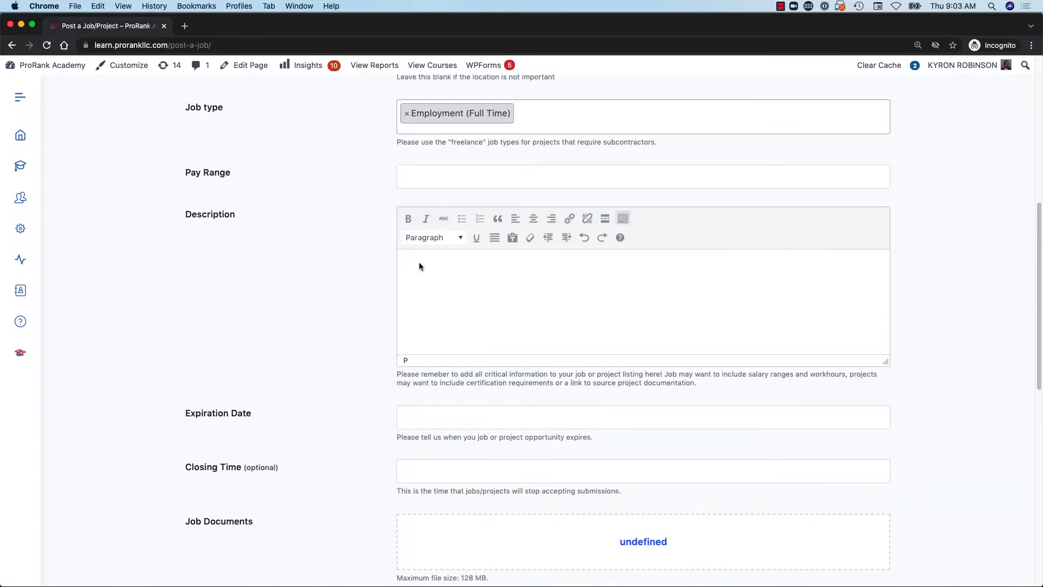
key(super+v)
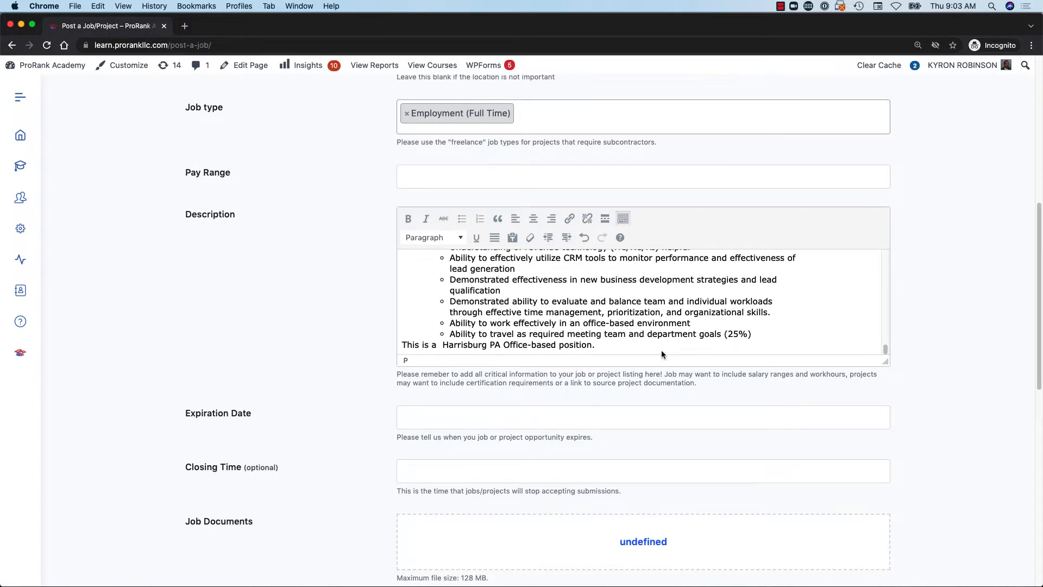
Step: Look through the whole pasted description to check its headings, bullets and line spacing
scroll(661, 349, up, 10)
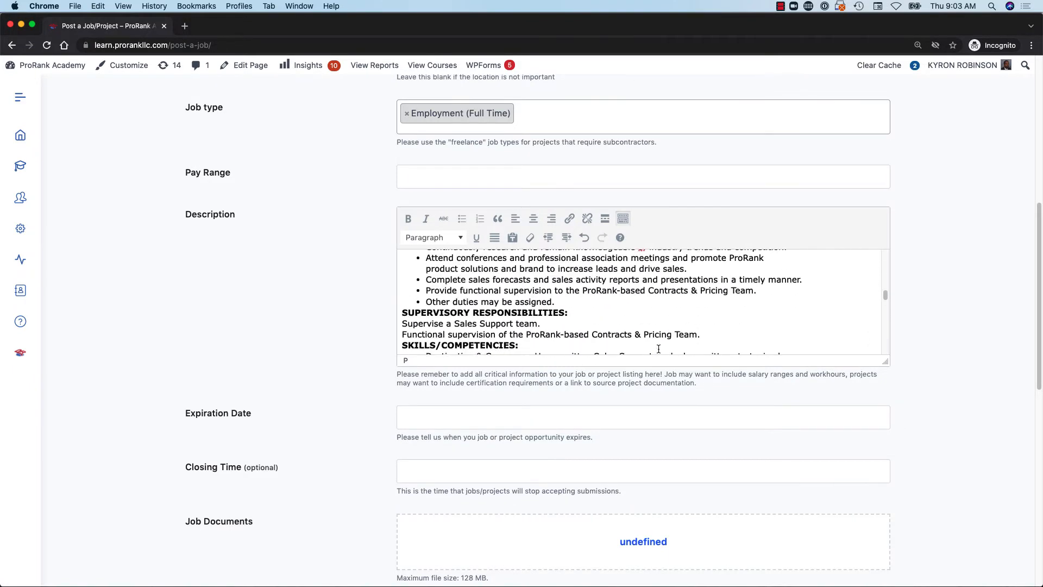
scroll(658, 348, up, 10)
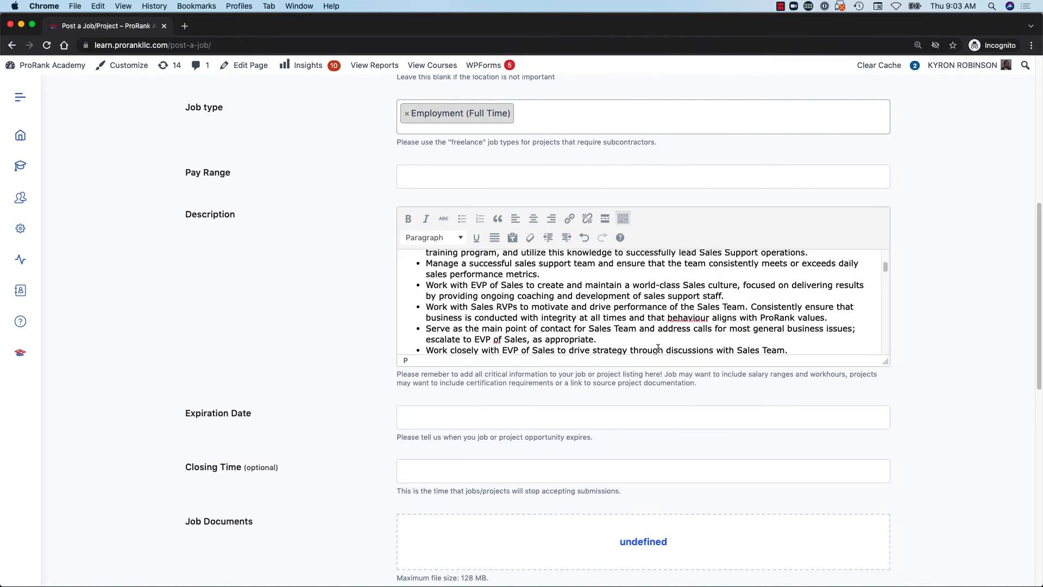
scroll(658, 349, up, 5)
scroll(657, 348, down, 15)
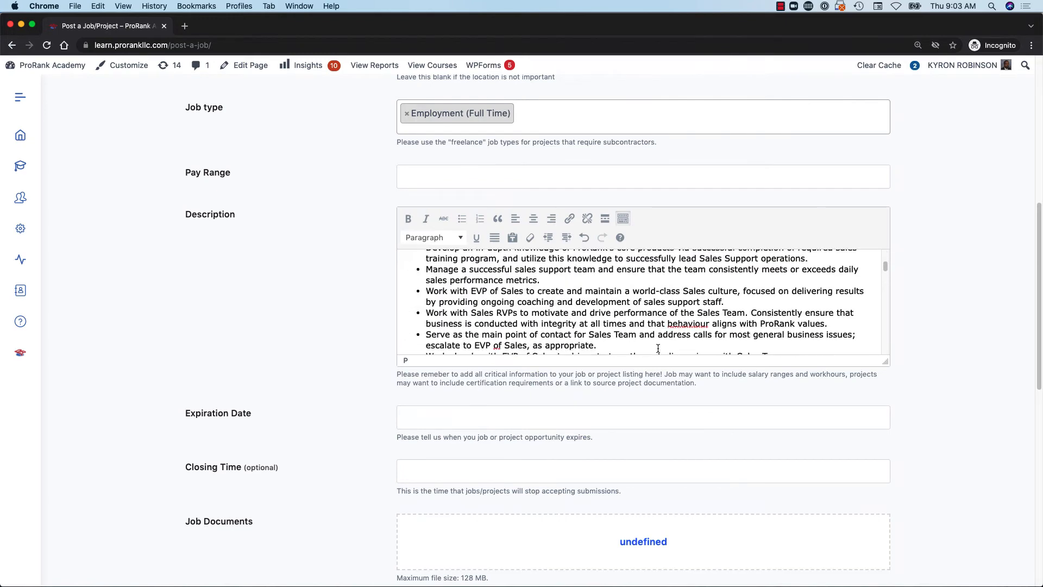
scroll(650, 320, down, 10)
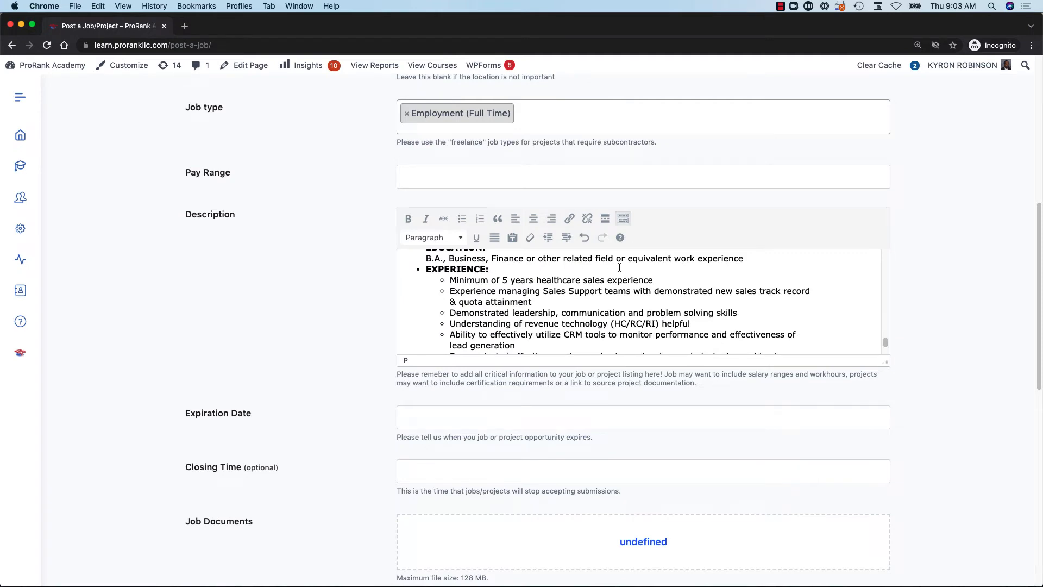
scroll(619, 267, up, 3)
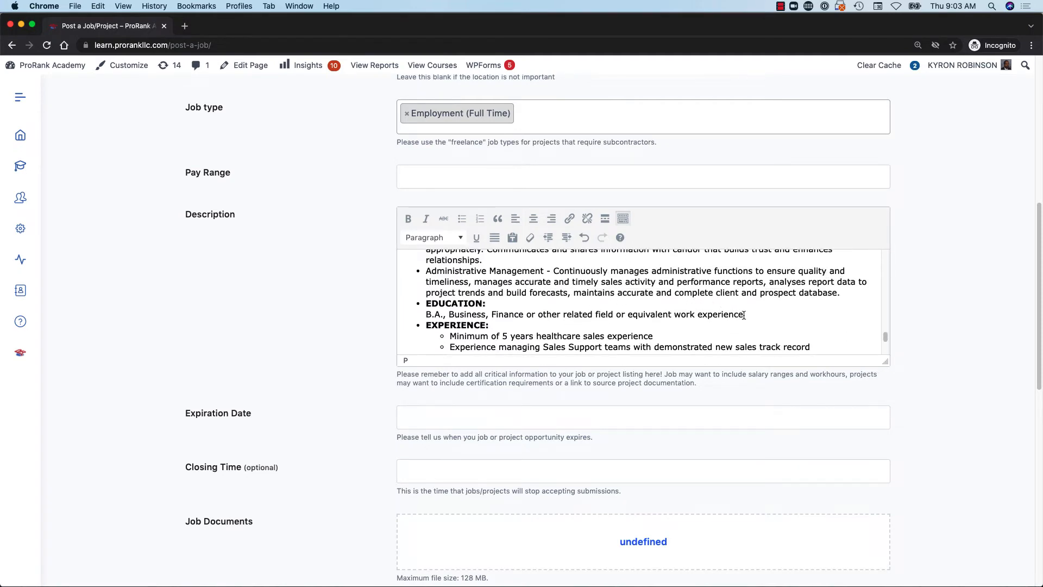
Step: Insert a blank line above the SUMMARY heading and another above the ESSENTIAL DUTIES AND RESPONSIBILITIES heading in the Description field
scroll(485, 310, up, 20)
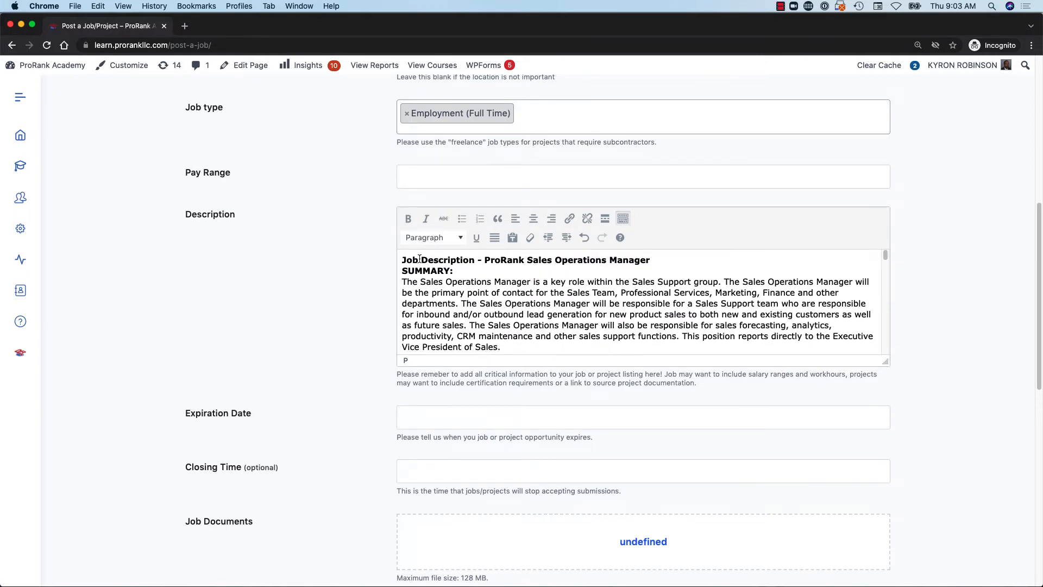
click(658, 263)
key(Return)
scroll(561, 273, down, 1)
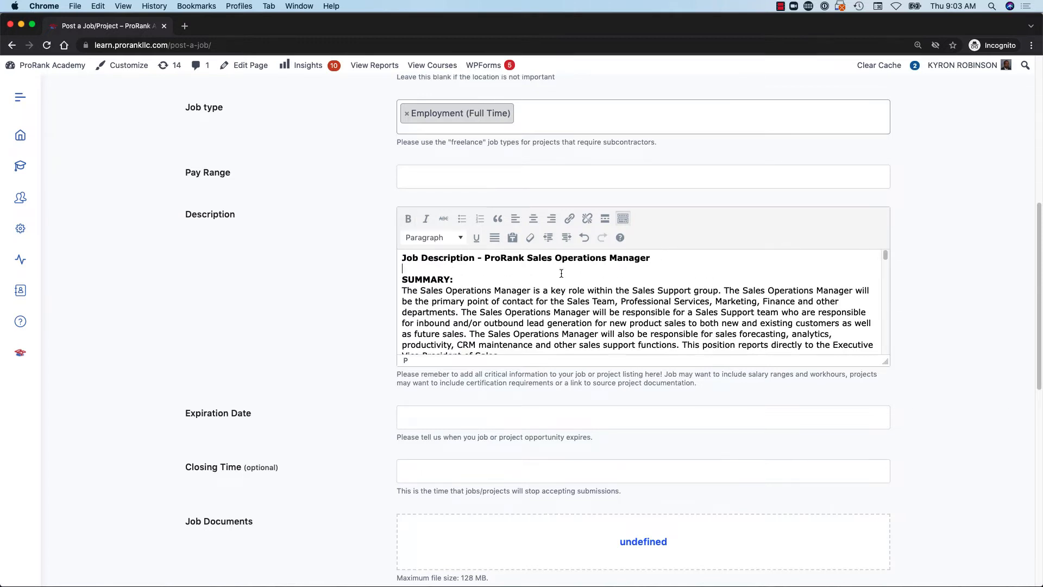
scroll(521, 274, down, 3)
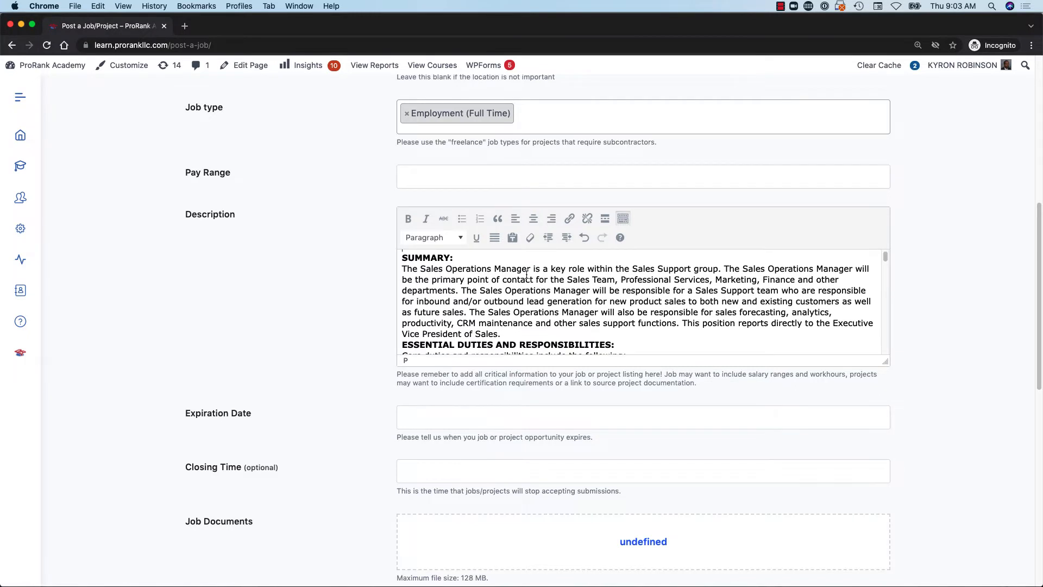
scroll(525, 282, down, 3)
click(510, 294)
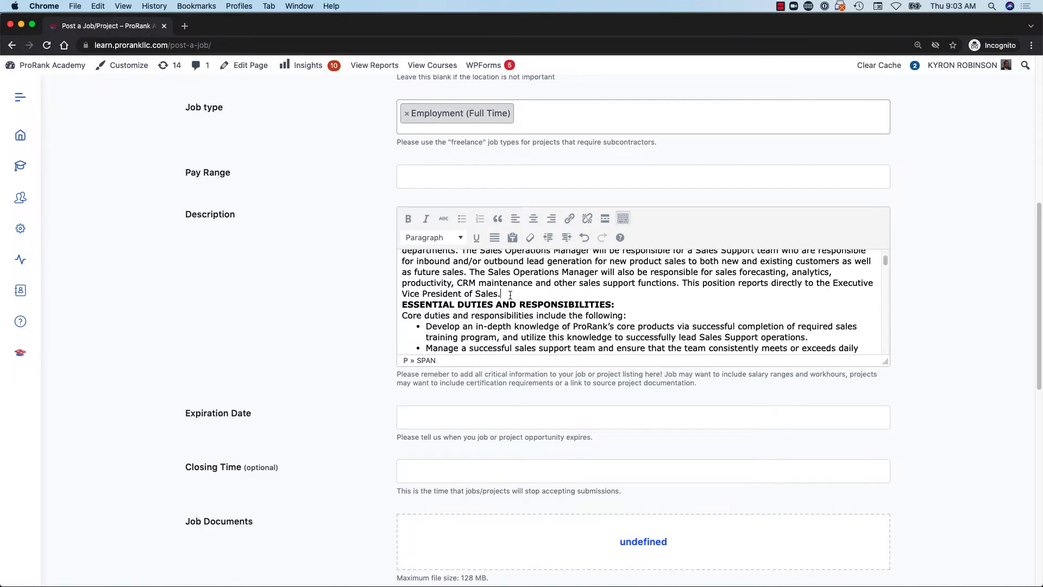
key(Return)
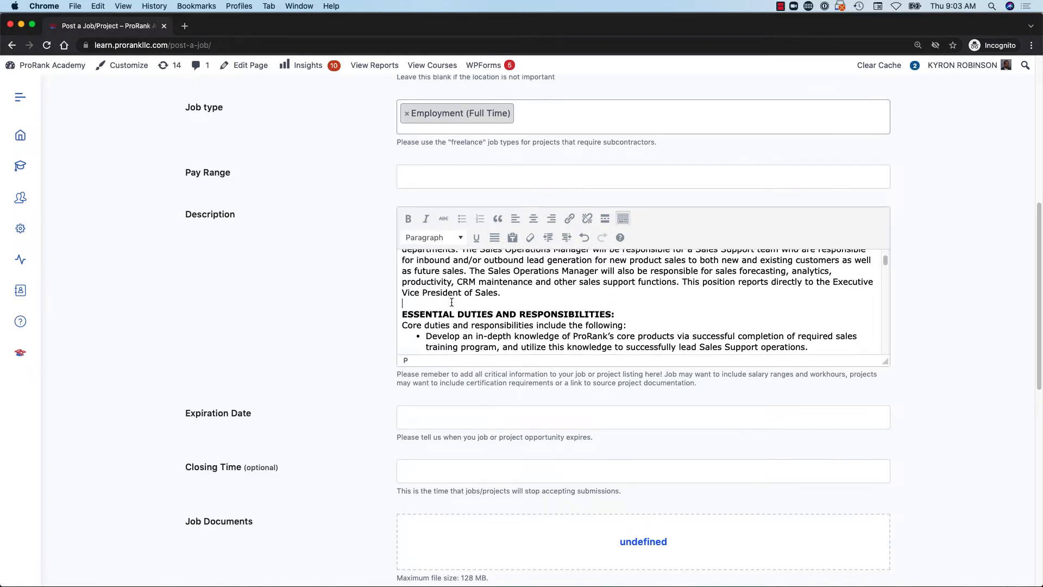
Step: Insert a blank, unbulleted line above the SUPERVISORY RESPONSIBILITIES heading in the Description field
scroll(453, 303, down, 2)
scroll(454, 303, down, 3)
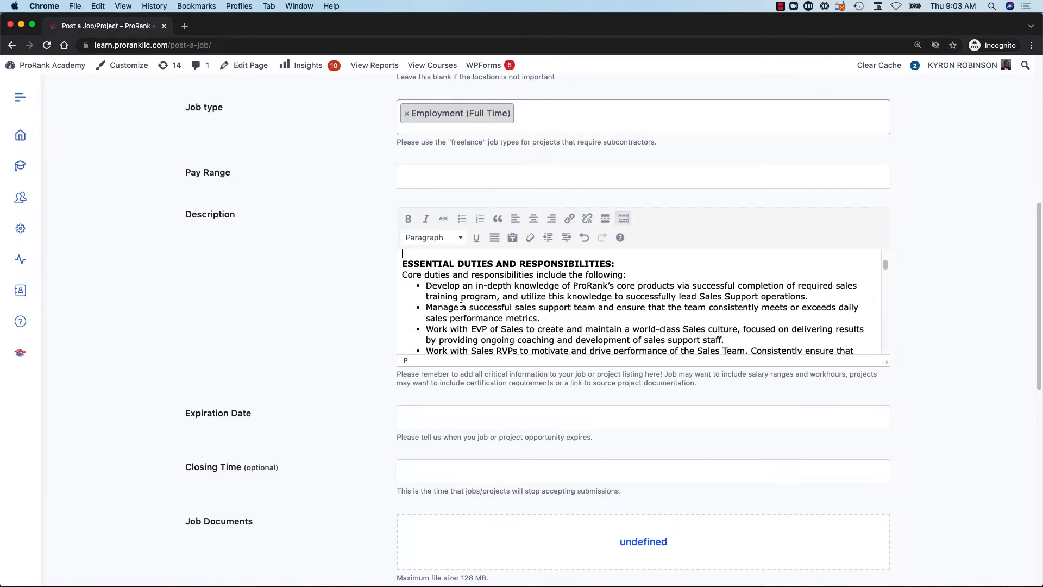
scroll(460, 306, down, 8)
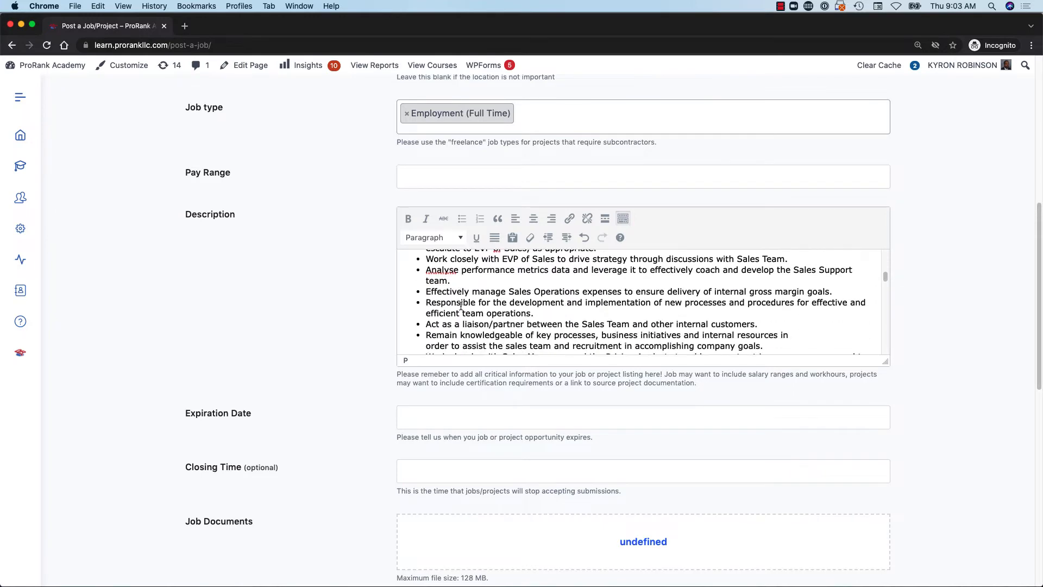
scroll(460, 306, down, 8)
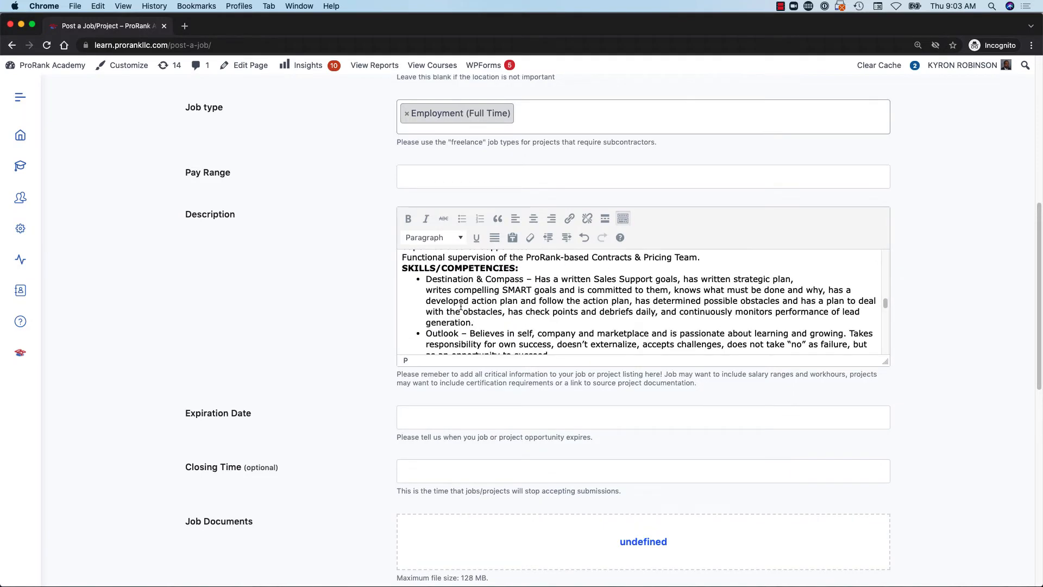
scroll(460, 306, up, 2)
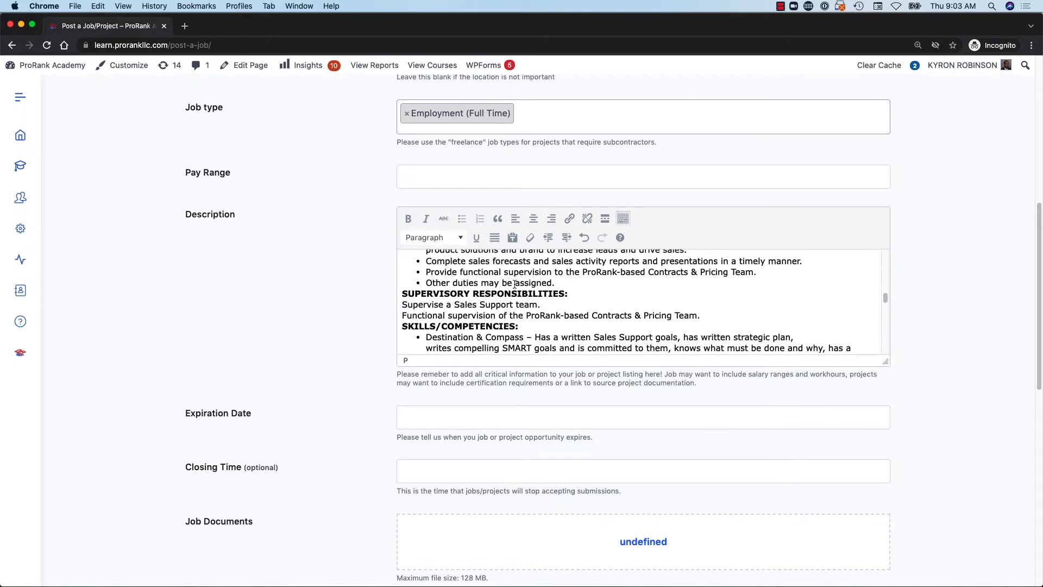
click(558, 284)
key(Return)
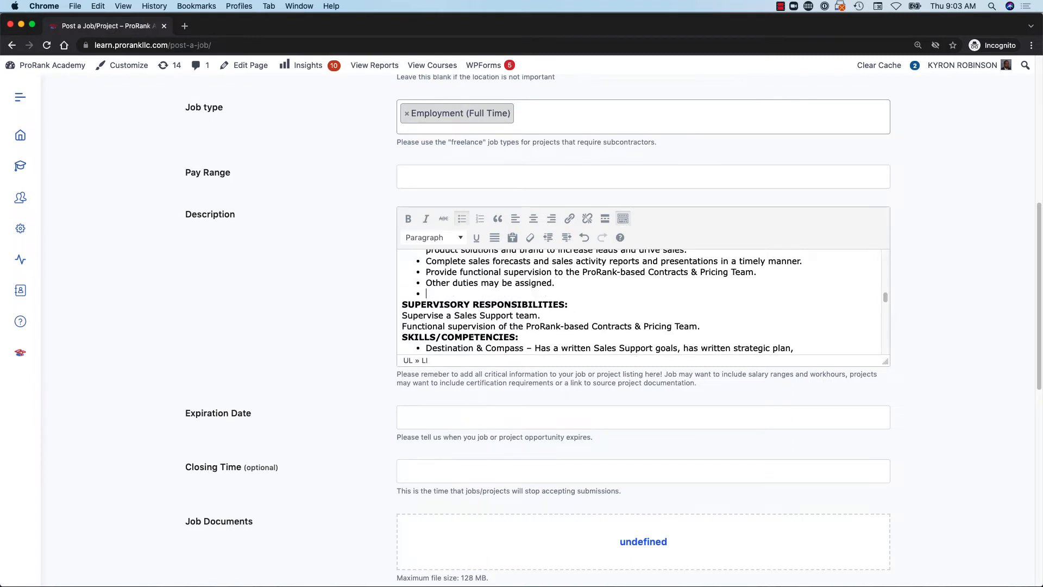
key(Return)
Step: Join the two supervisory responsibility sentences onto one line and insert a blank line above the SKILLS/COMPETENCIES heading
scroll(411, 306, down, 1)
scroll(411, 307, down, 2)
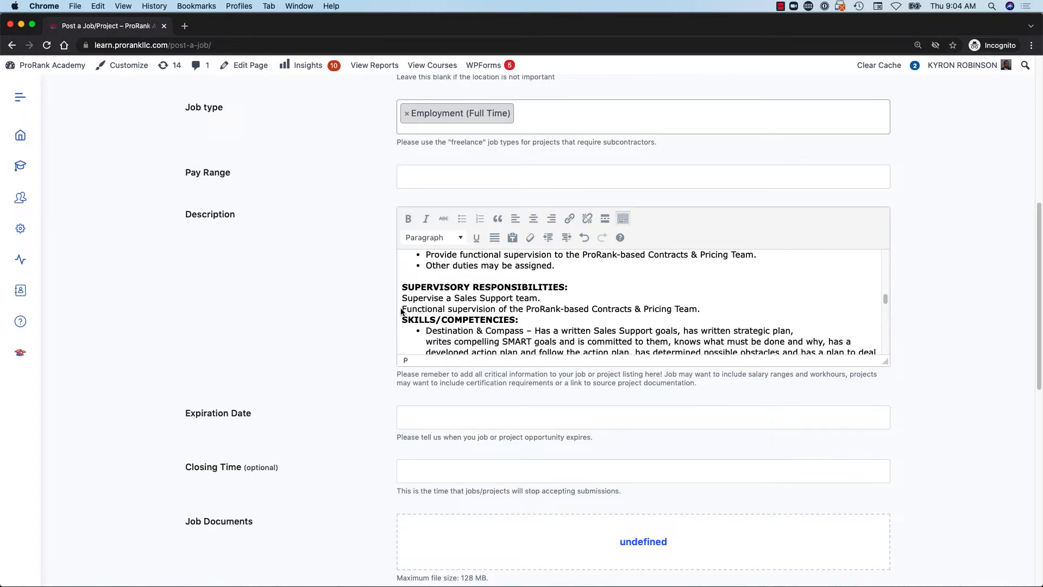
click(402, 308)
key(BackSpace)
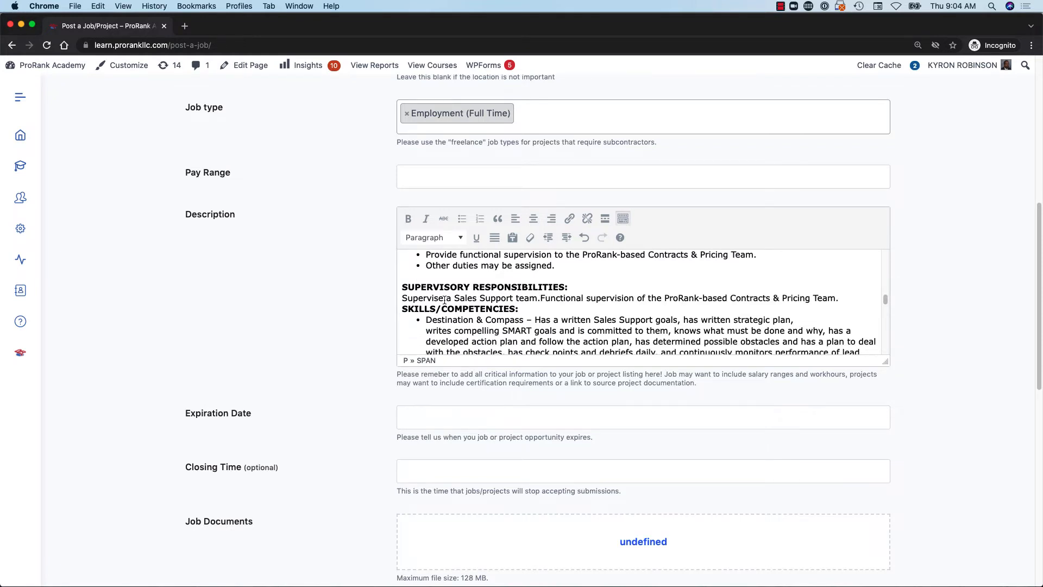
click(403, 309)
key(Return)
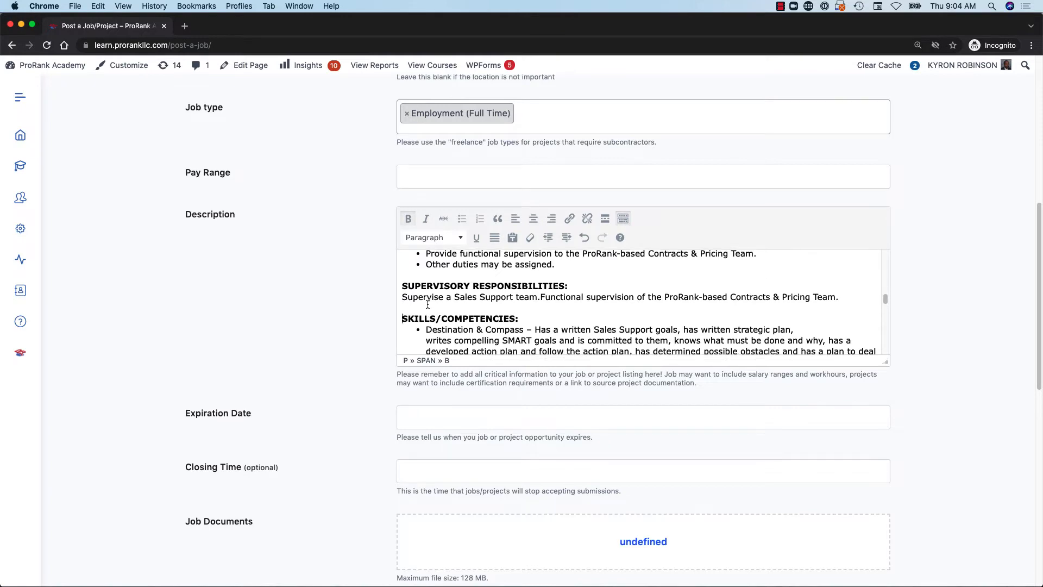
Step: Add a blank line above the EDUCATION heading and remove the bullets from that line and the heading
scroll(427, 305, down, 3)
scroll(427, 308, down, 5)
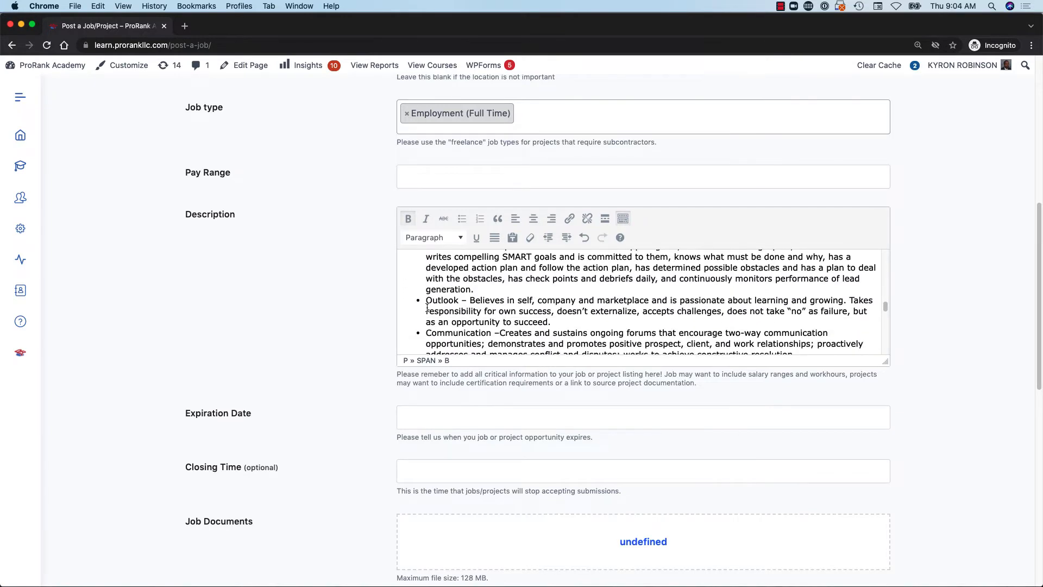
scroll(428, 308, down, 5)
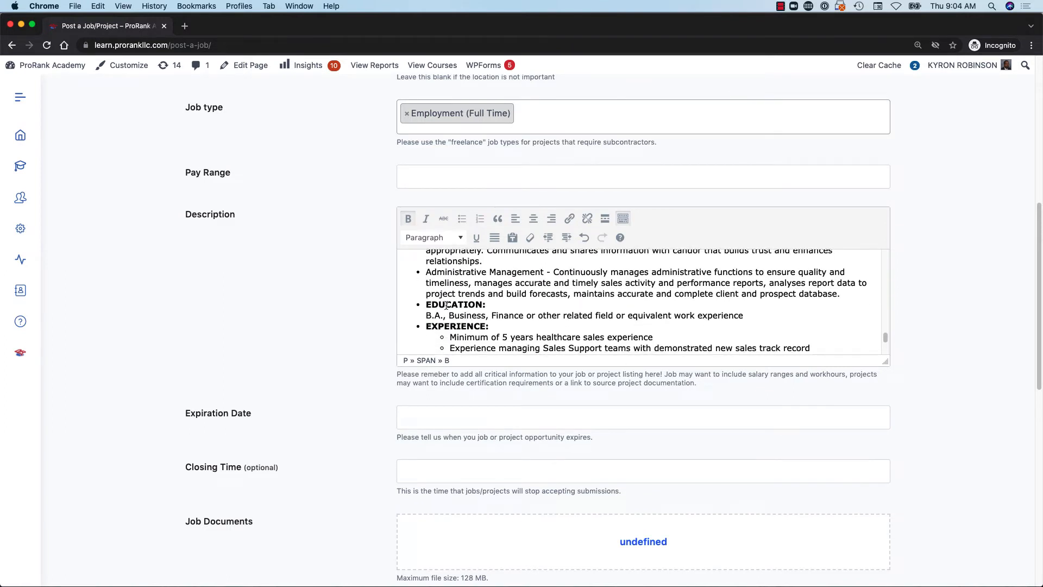
scroll(445, 307, up, 1)
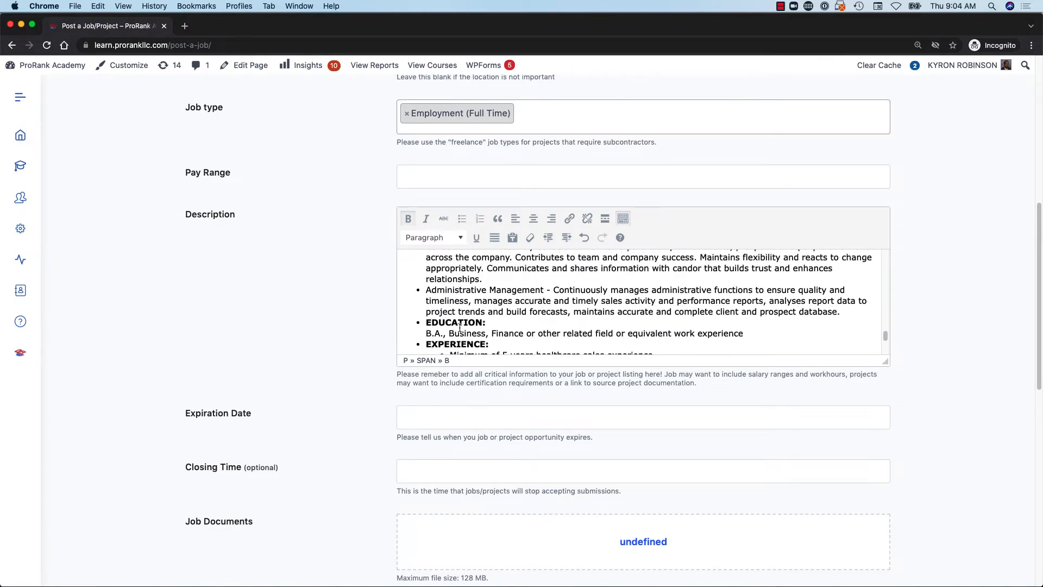
scroll(441, 324, up, 4)
scroll(444, 325, up, 5)
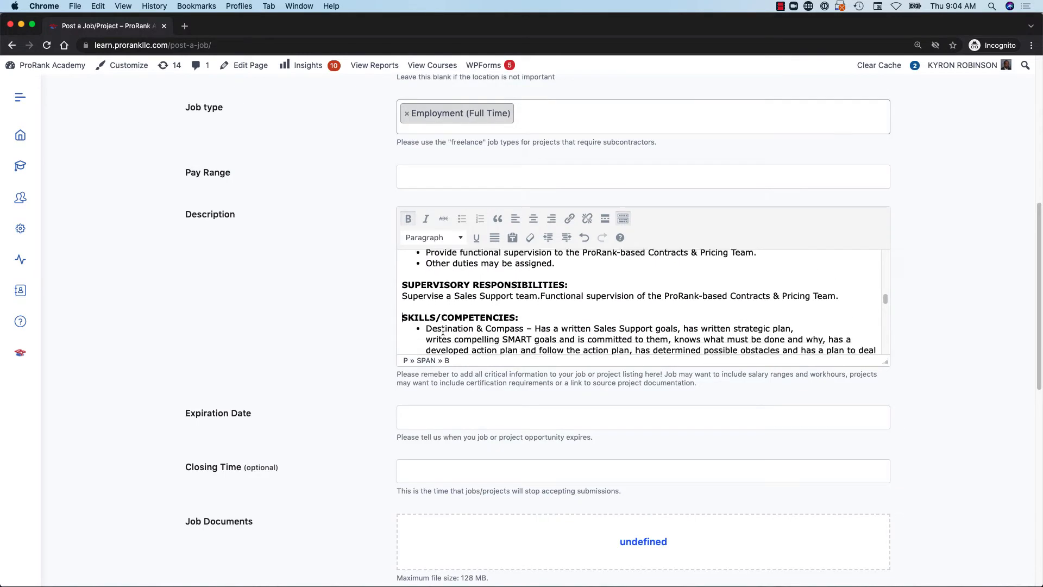
scroll(444, 330, down, 8)
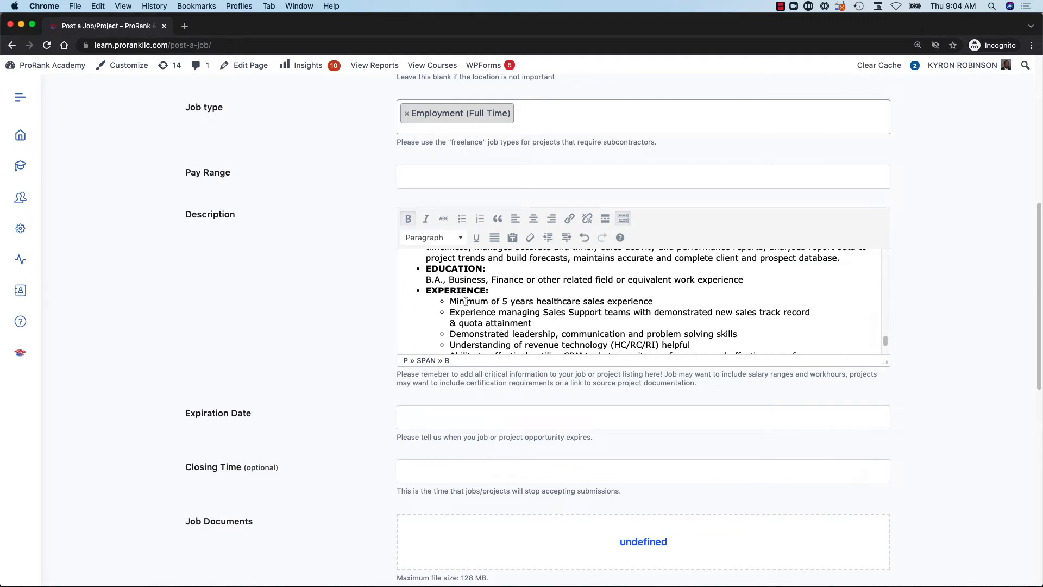
scroll(466, 292, up, 1)
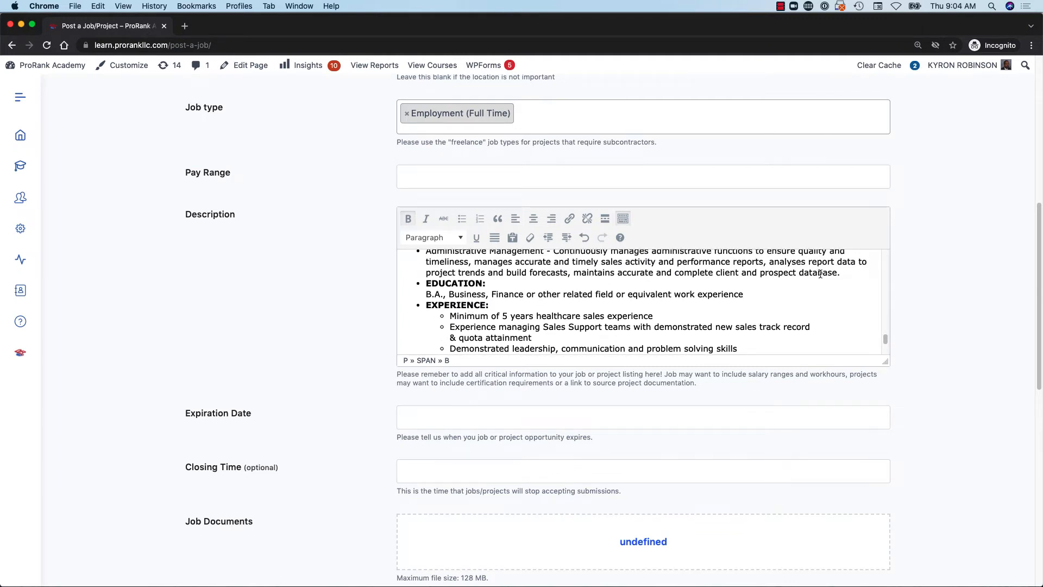
click(846, 273)
key(Return)
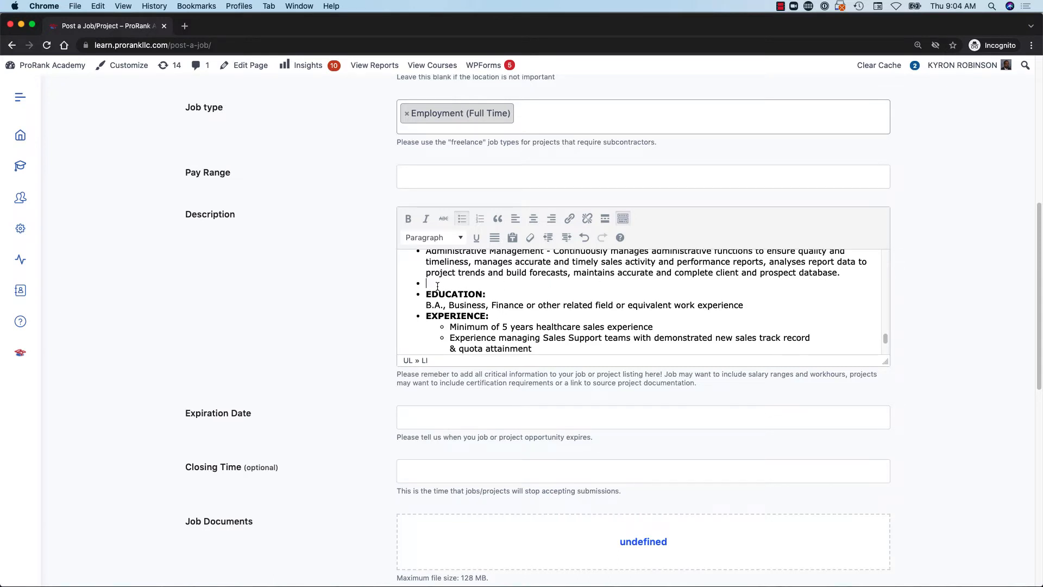
drag(466, 289, 491, 294)
click(462, 219)
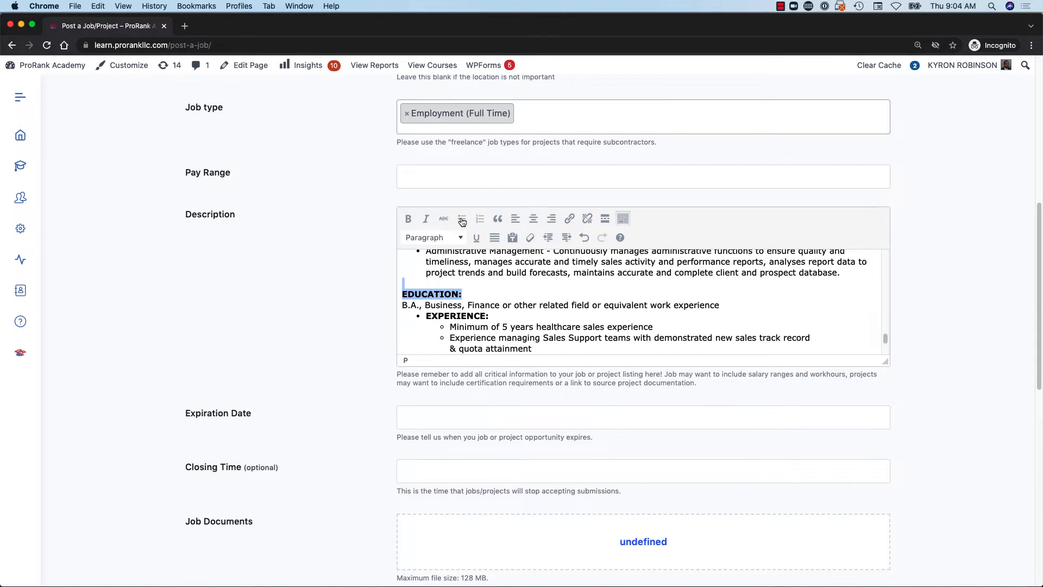
Step: Insert a blank line below the education requirement and remove the bullet from the EXPERIENCE heading
scroll(441, 311, up, 1)
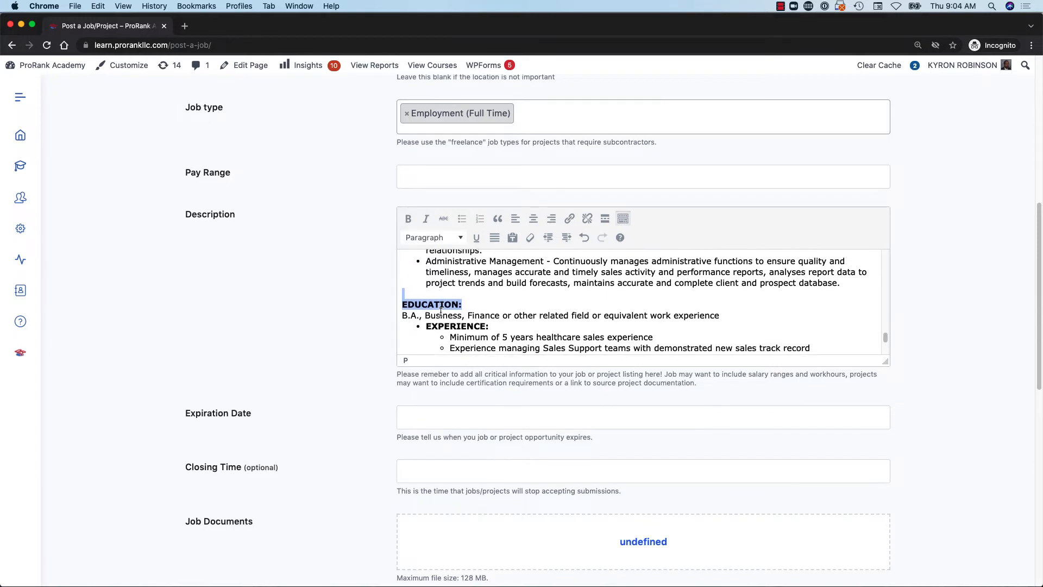
scroll(472, 309, down, 1)
click(729, 297)
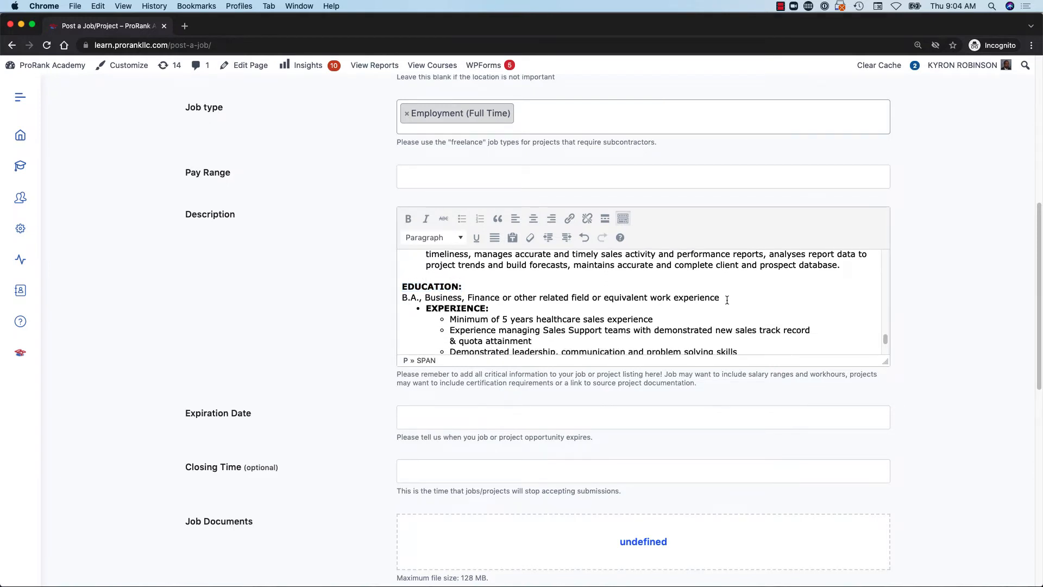
key(Return)
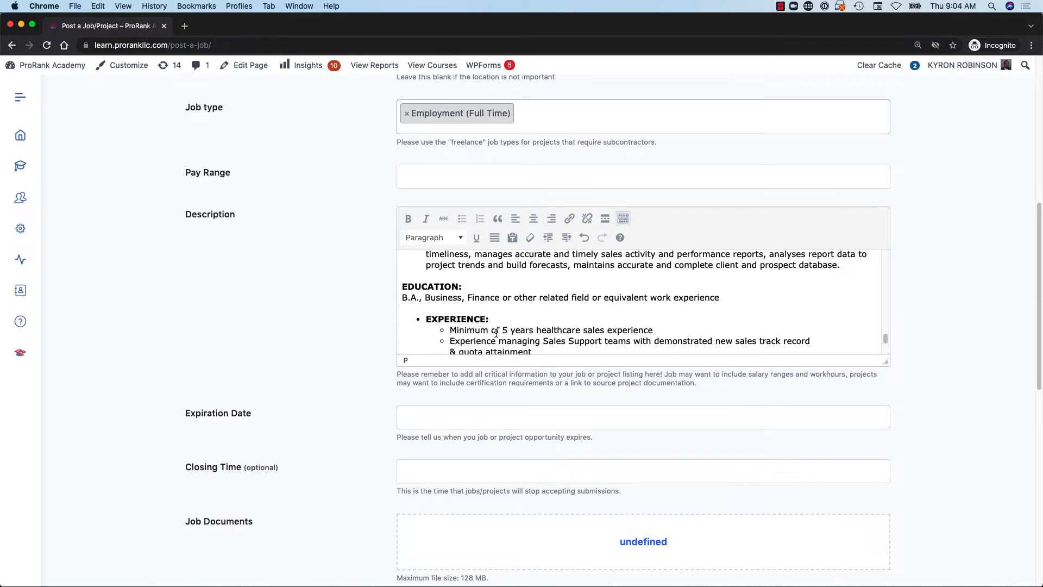
scroll(495, 332, down, 1)
drag(426, 302, 488, 303)
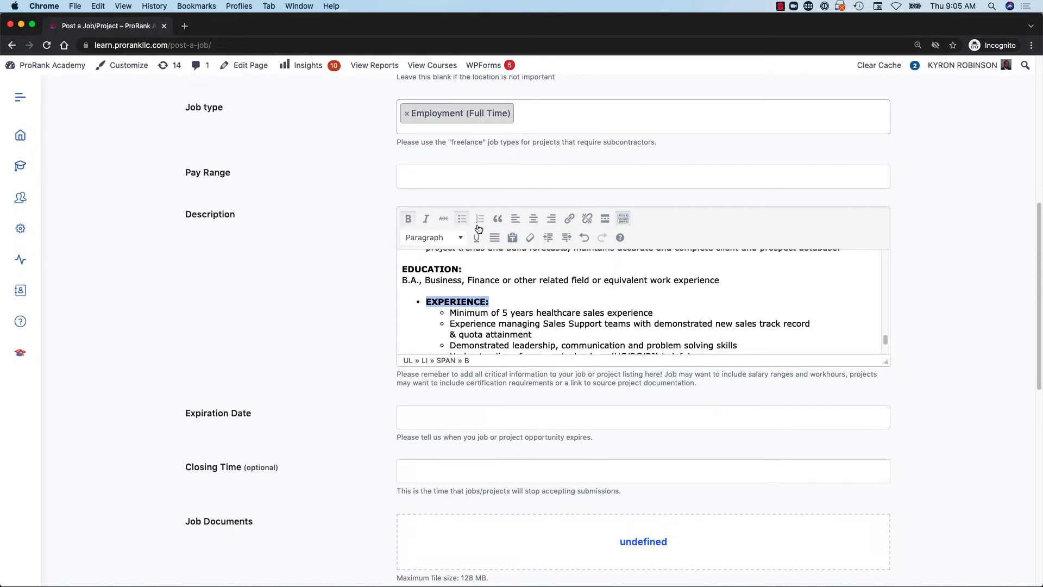
click(463, 220)
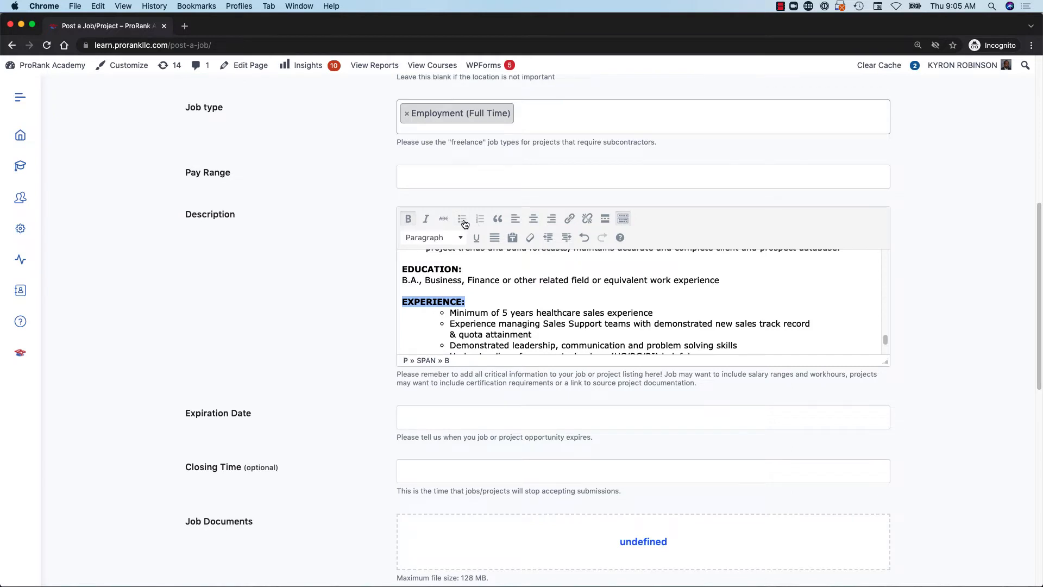
click(477, 307)
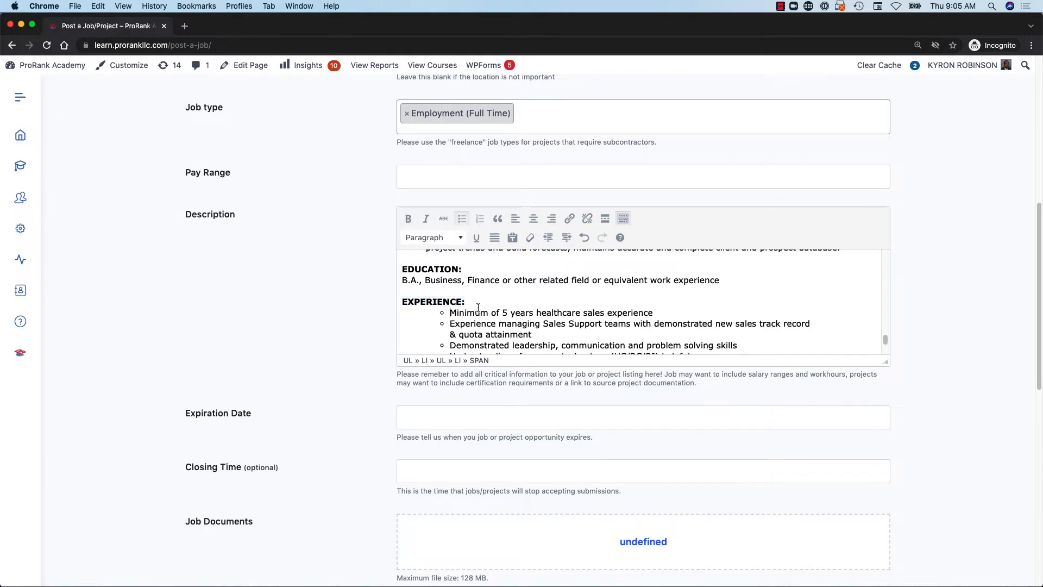
Step: Decrease the indent of all bullets under the EXPERIENCE heading by one level
scroll(478, 307, down, 3)
scroll(478, 307, up, 2)
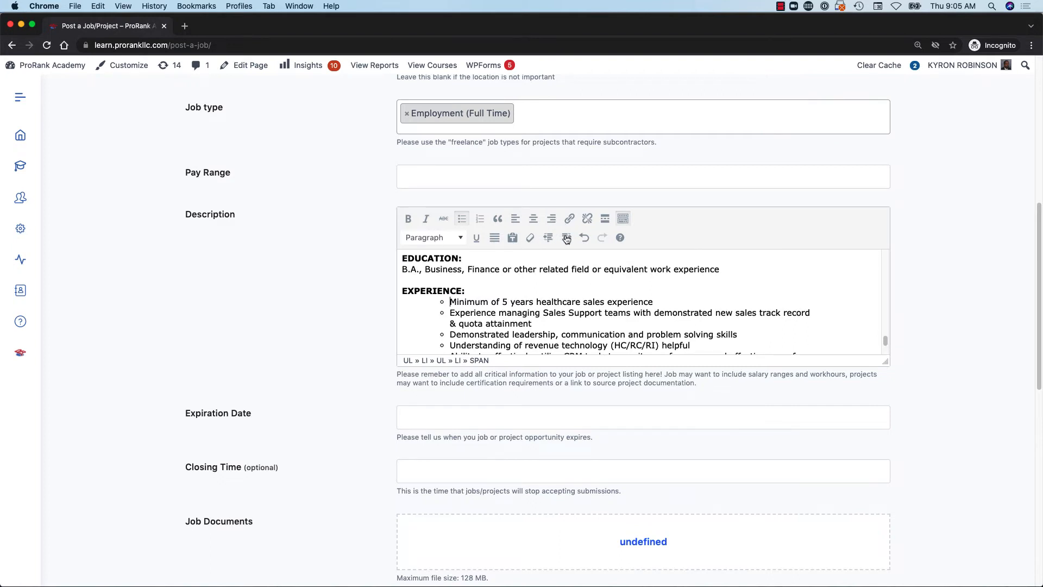
scroll(474, 280, down, 1)
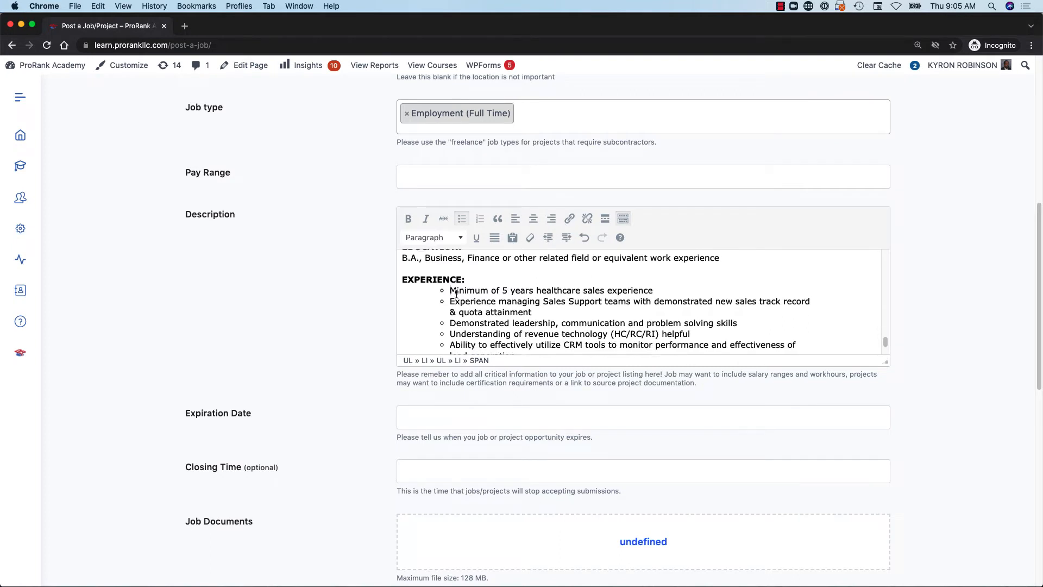
drag(450, 290, 745, 333)
scroll(491, 318, down, 5)
scroll(495, 320, down, 1)
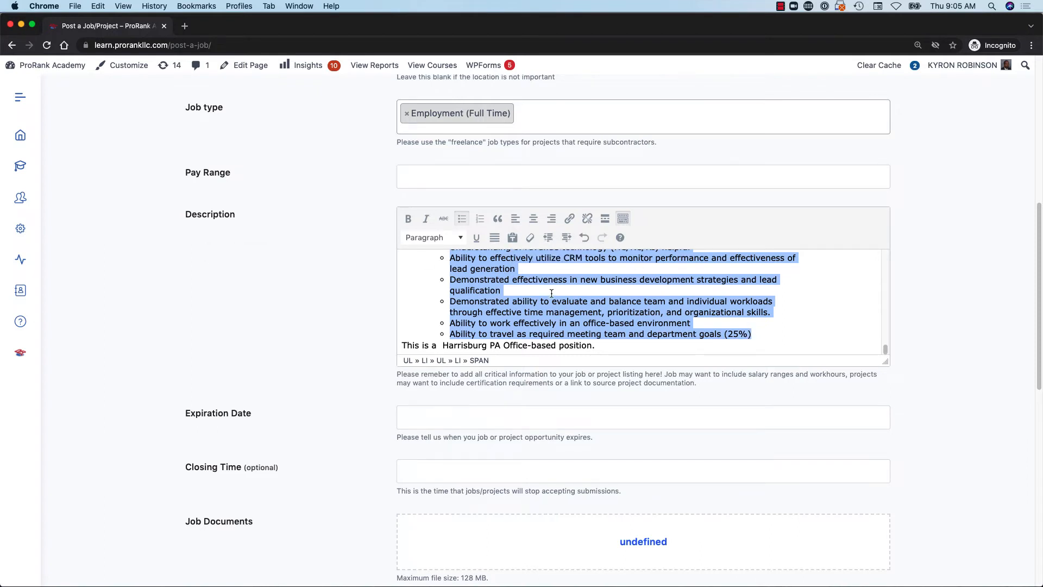
scroll(539, 294, up, 5)
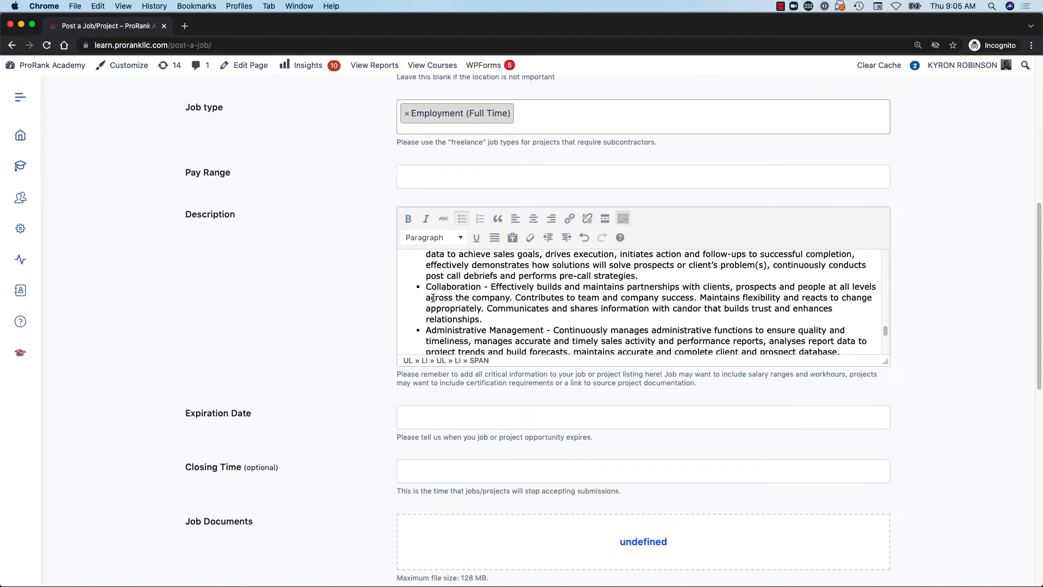
scroll(478, 306, down, 5)
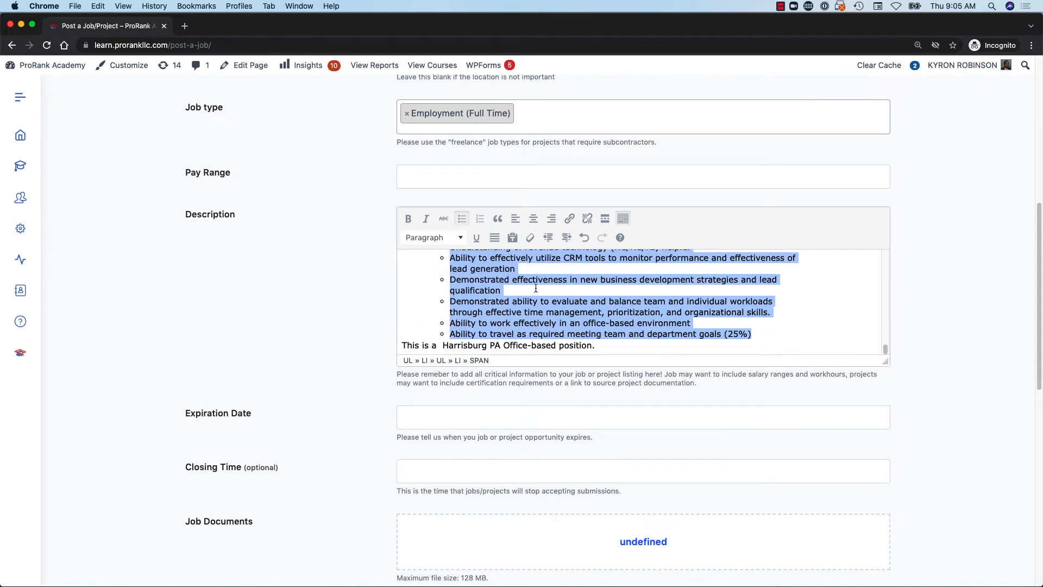
click(552, 240)
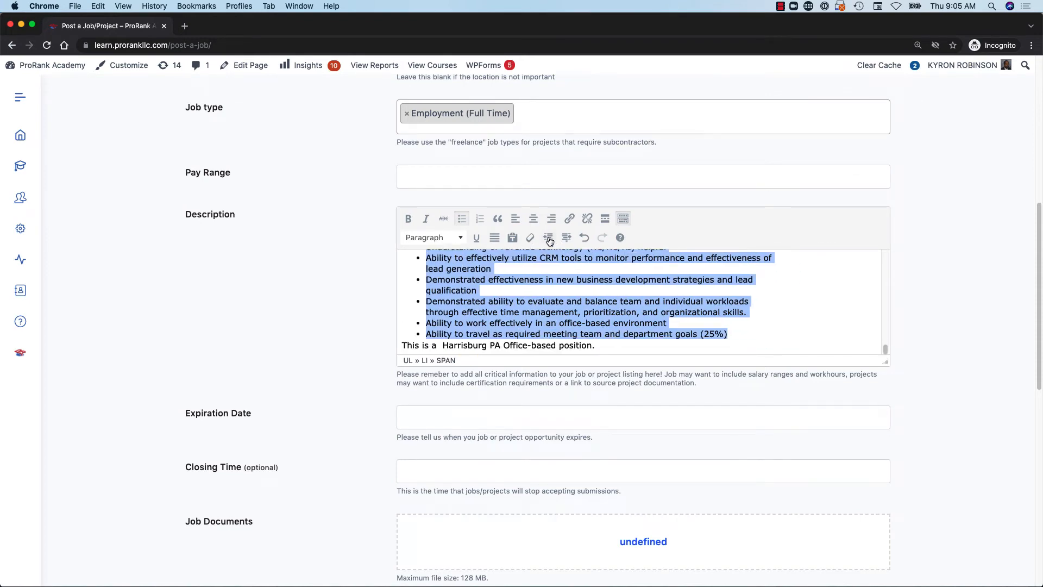
Step: Increase the indent of the selected EXPERIENCE bullets by one level
scroll(540, 277, up, 3)
scroll(541, 276, up, 6)
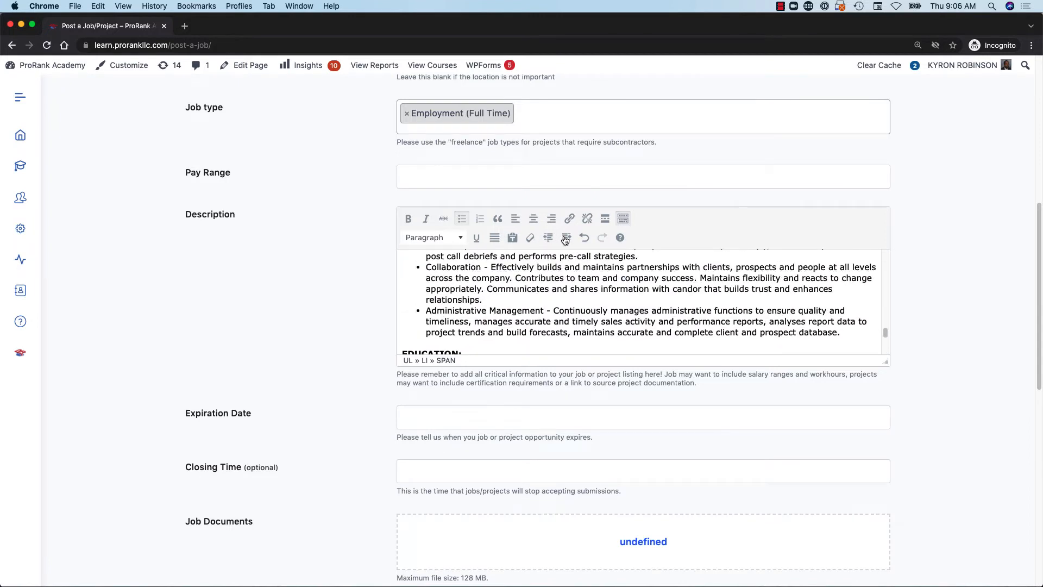
scroll(566, 242, down, 1)
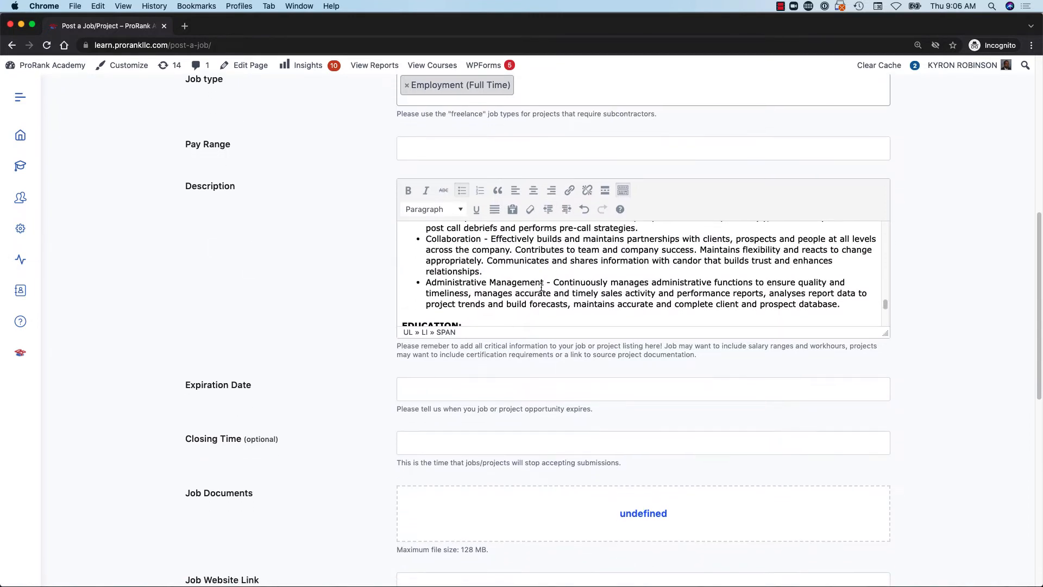
scroll(541, 287, down, 5)
scroll(541, 288, up, 2)
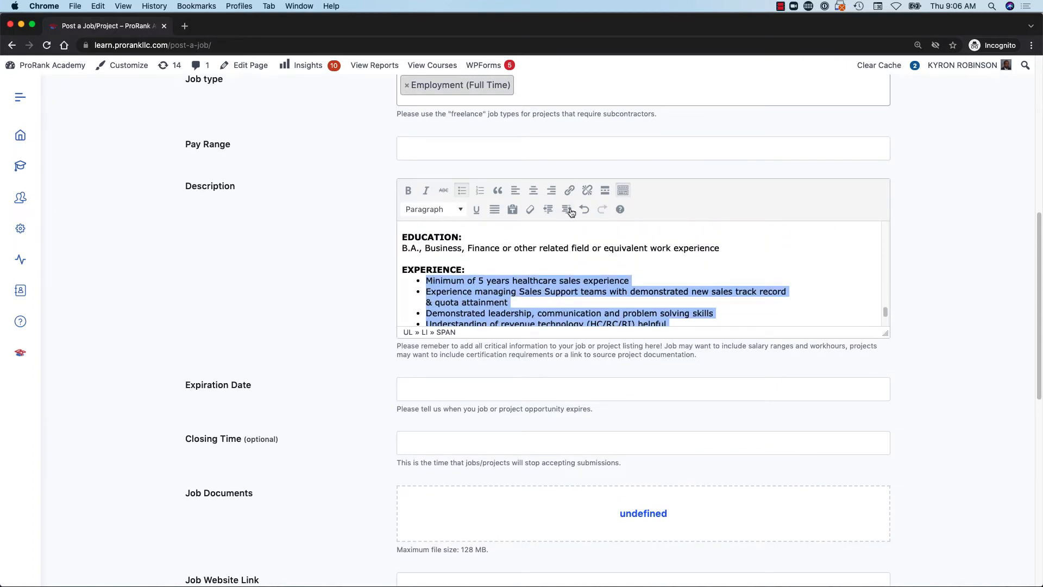
click(569, 209)
Step: Insert a blank line above the closing "This is a Harrisburg PA Office-based position." sentence in the Description field
scroll(565, 257, down, 4)
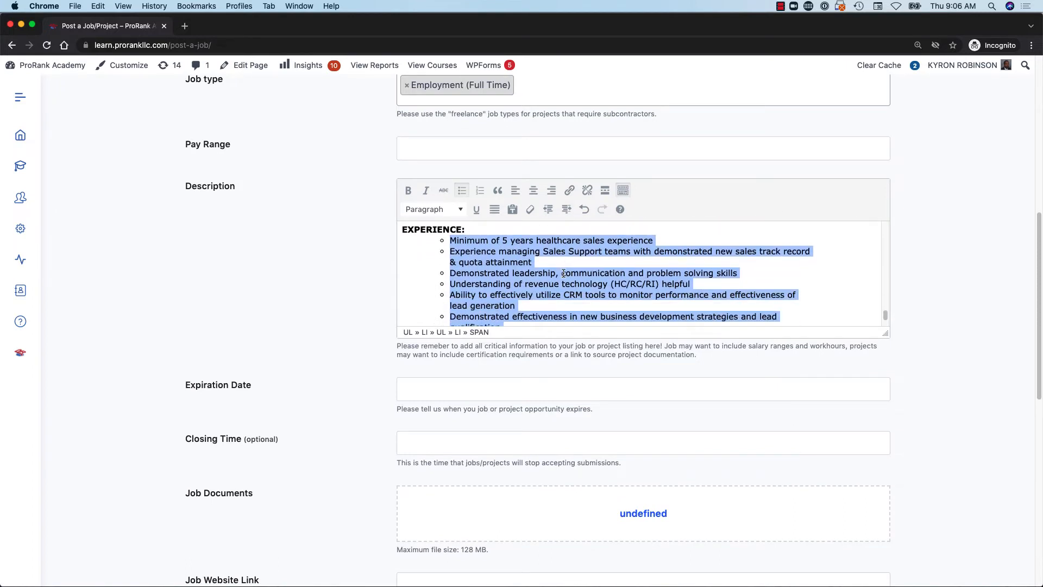
scroll(535, 274, down, 2)
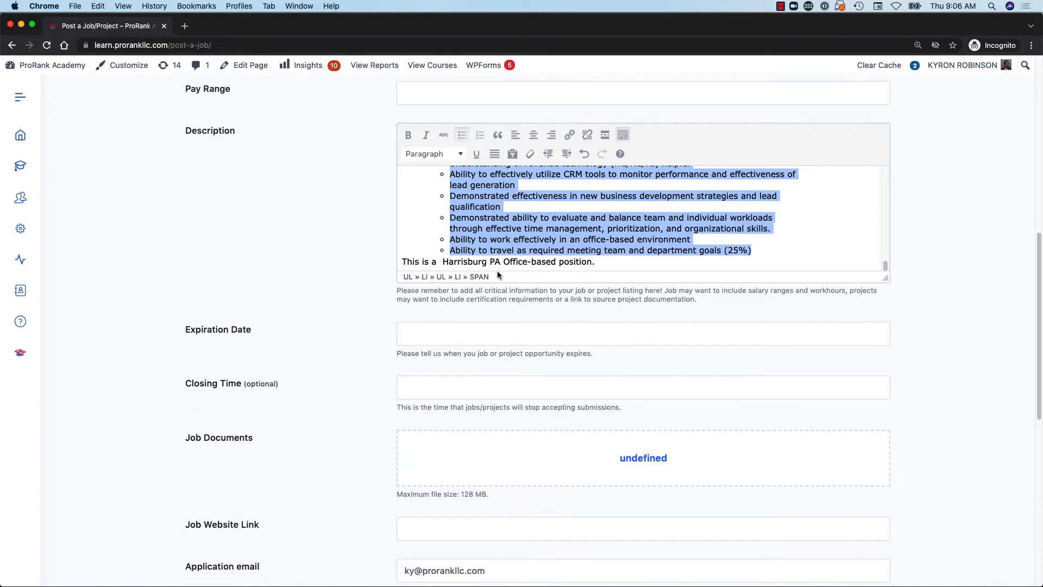
click(403, 262)
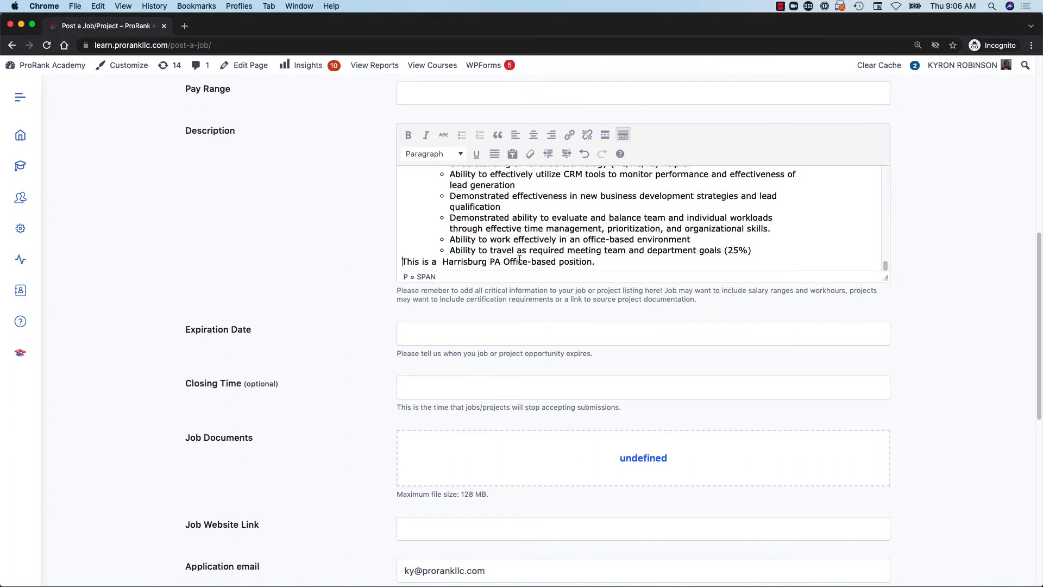
key(Return)
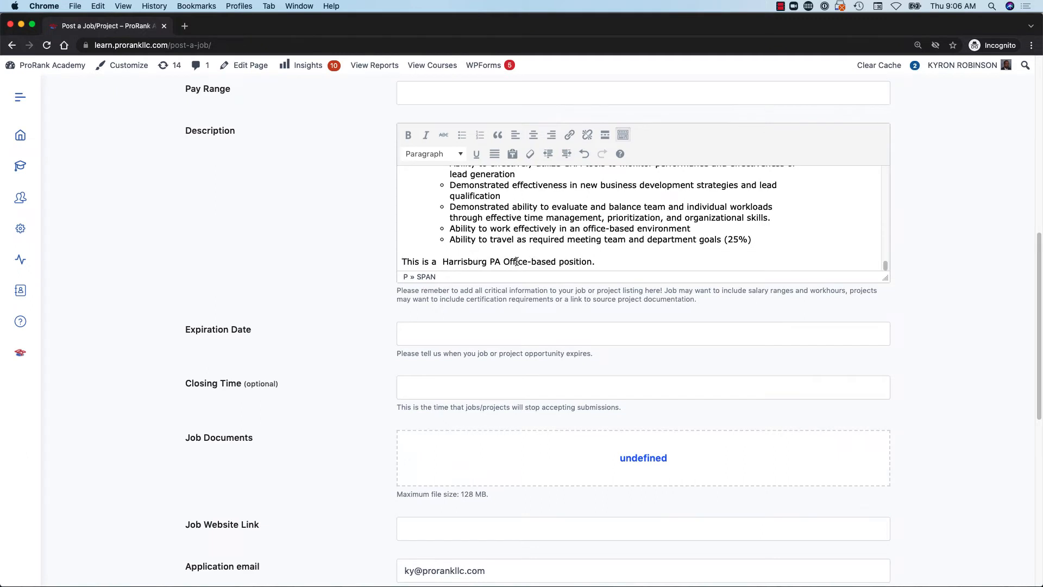
Step: Remove the stray dashes and spaces in front of the Oral Communication and Written Communication sub-bullets in the Description field
scroll(528, 293, down, 1)
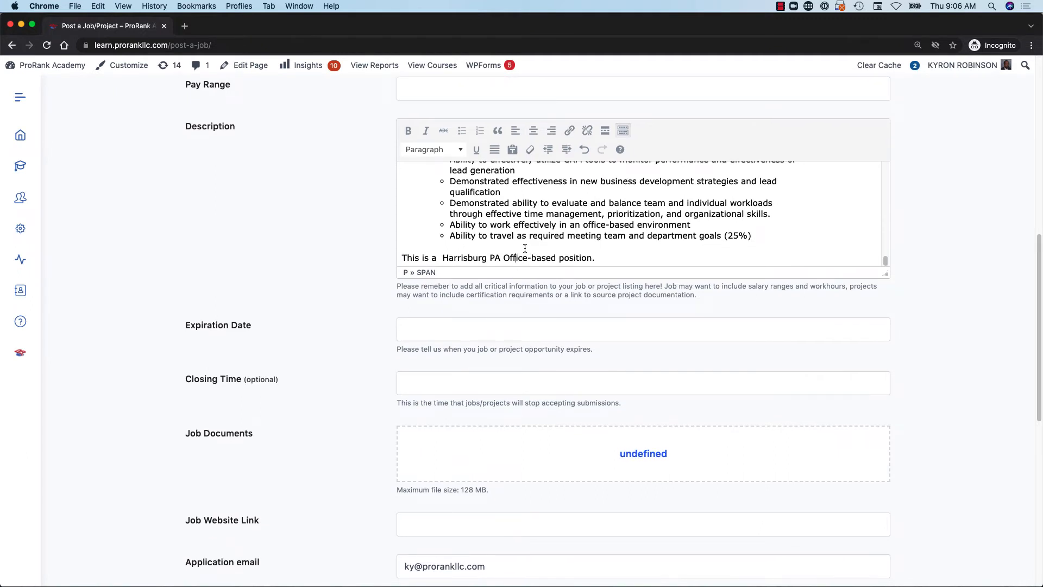
scroll(523, 250, up, 10)
scroll(525, 251, up, 2)
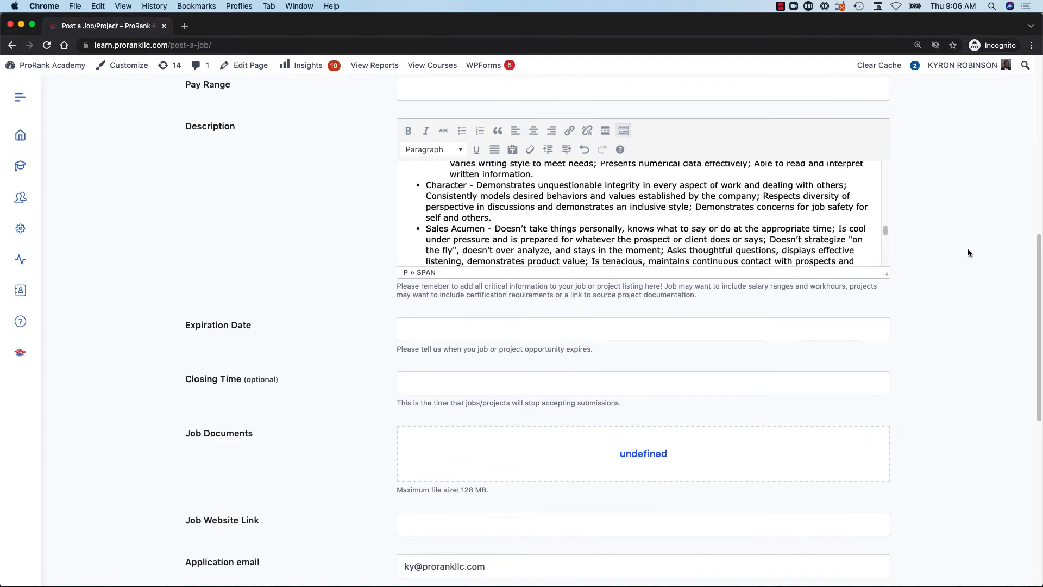
scroll(967, 248, up, 3)
scroll(661, 288, up, 3)
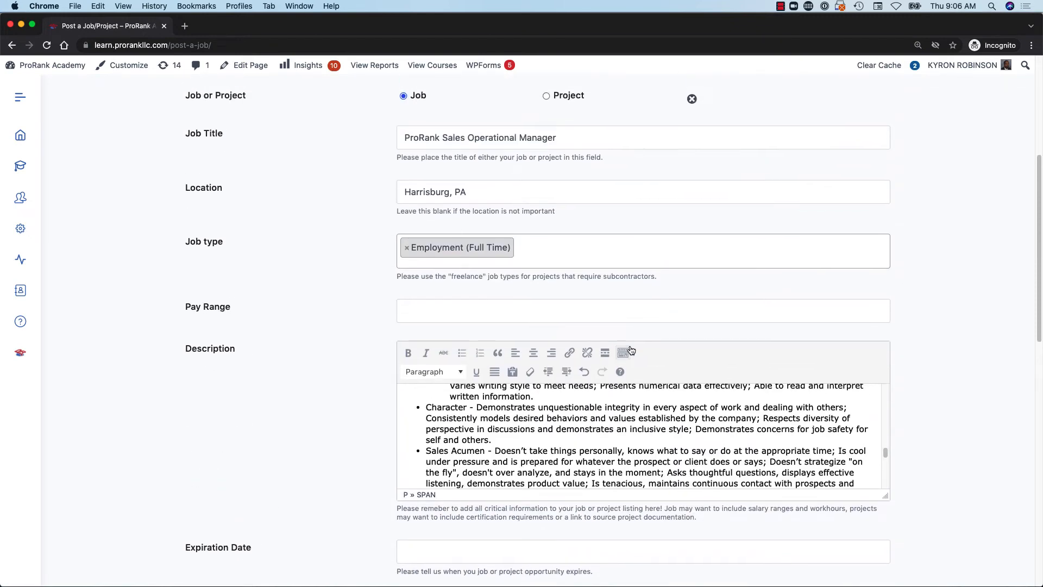
scroll(635, 337, up, 2)
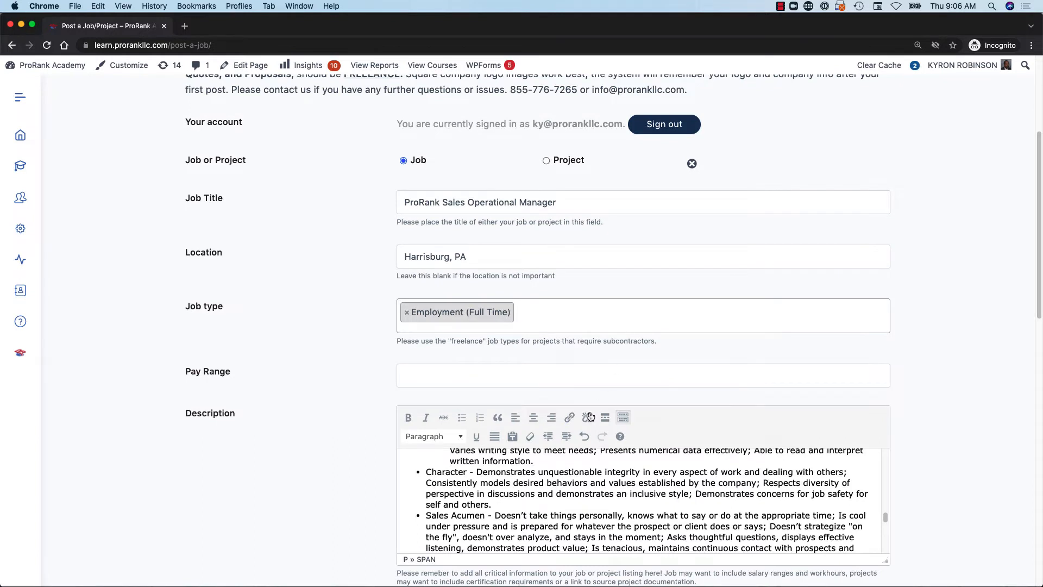
scroll(565, 370, down, 3)
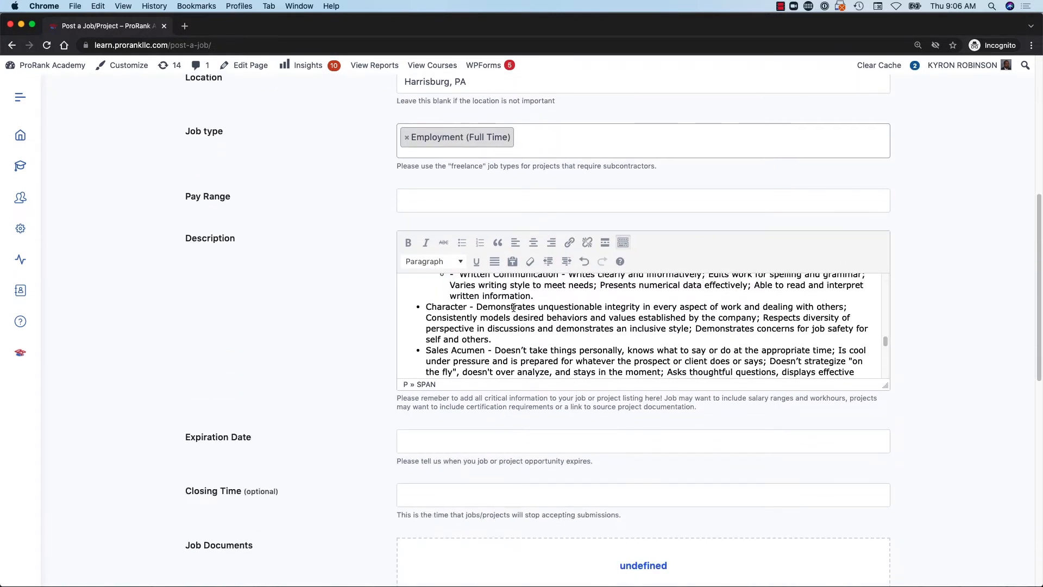
scroll(515, 310, up, 2)
scroll(488, 311, up, 2)
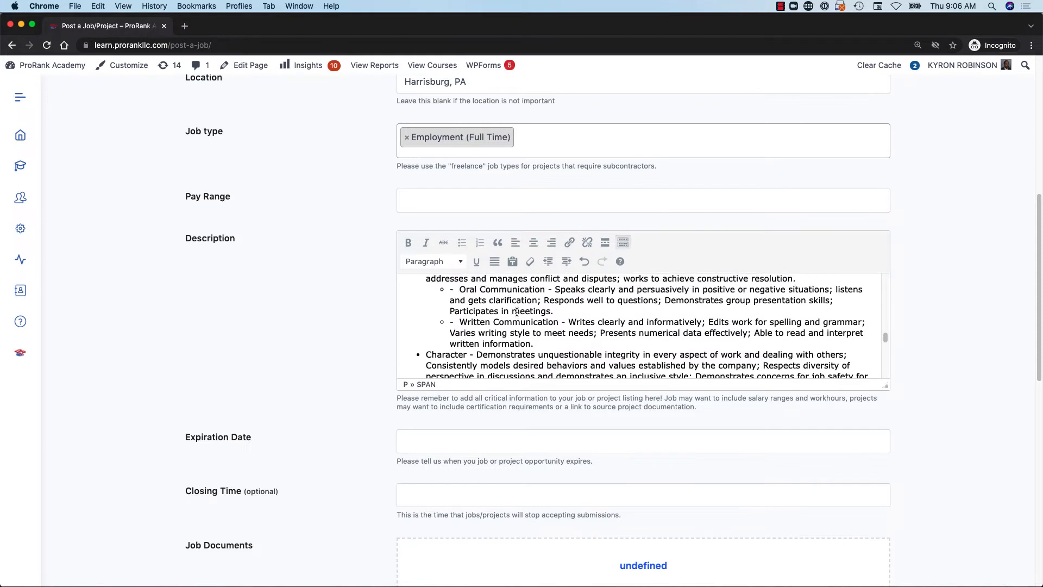
click(459, 302)
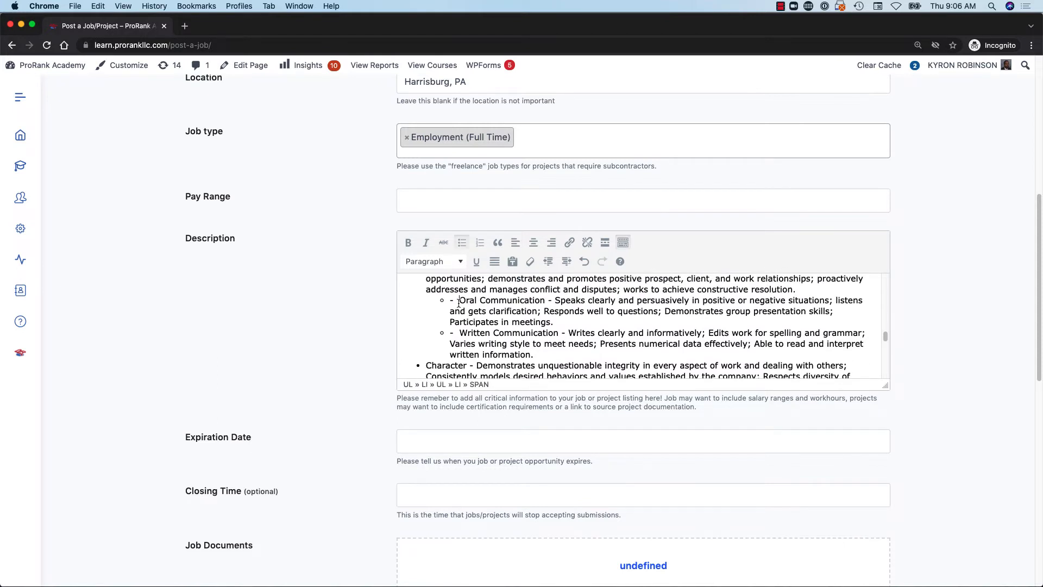
key(BackSpace)
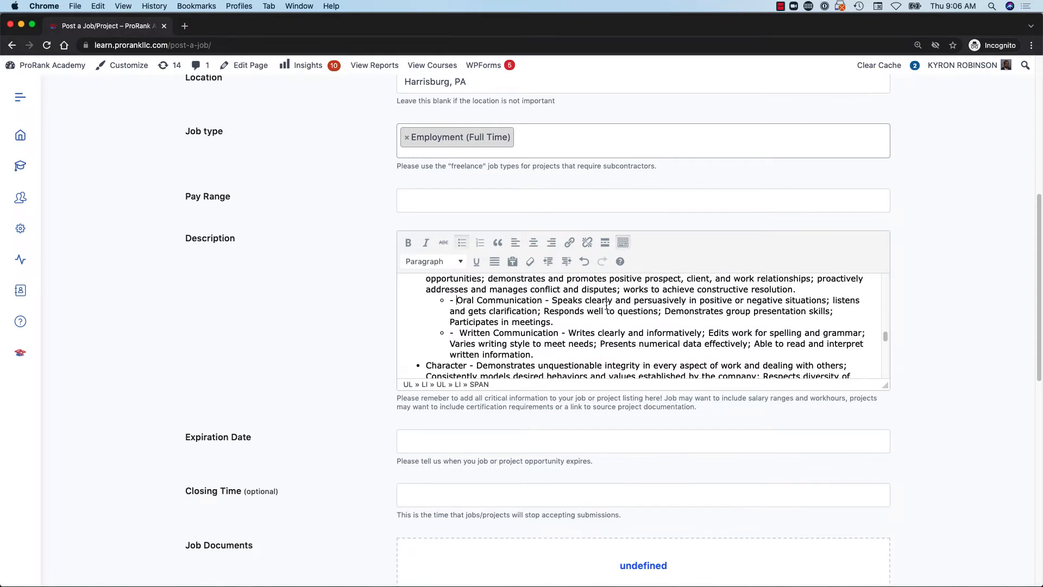
key(BackSpace)
key(BackSpace)
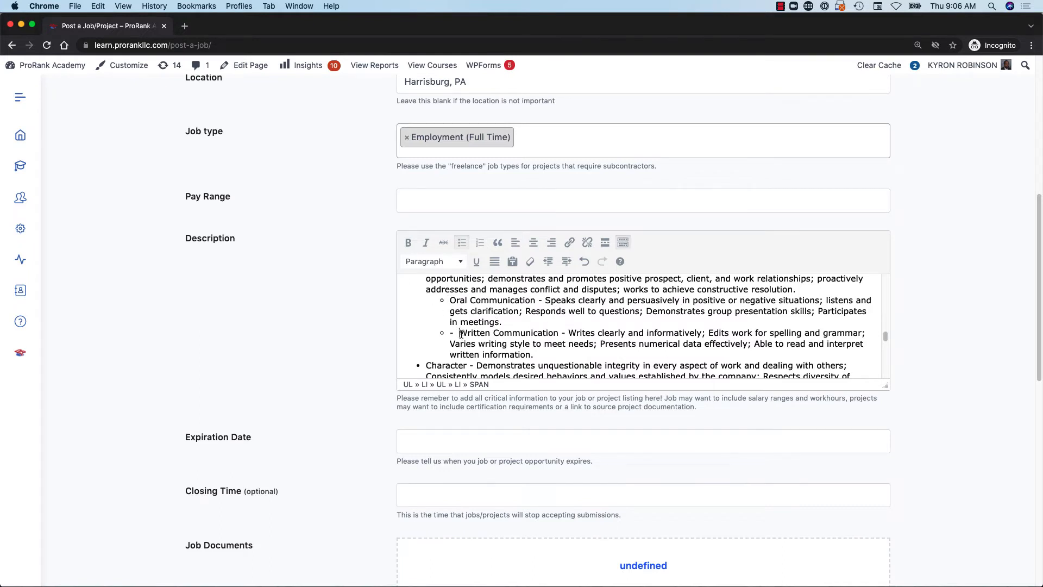
key(BackSpace)
key(BackSpace)
key(BackSpace)
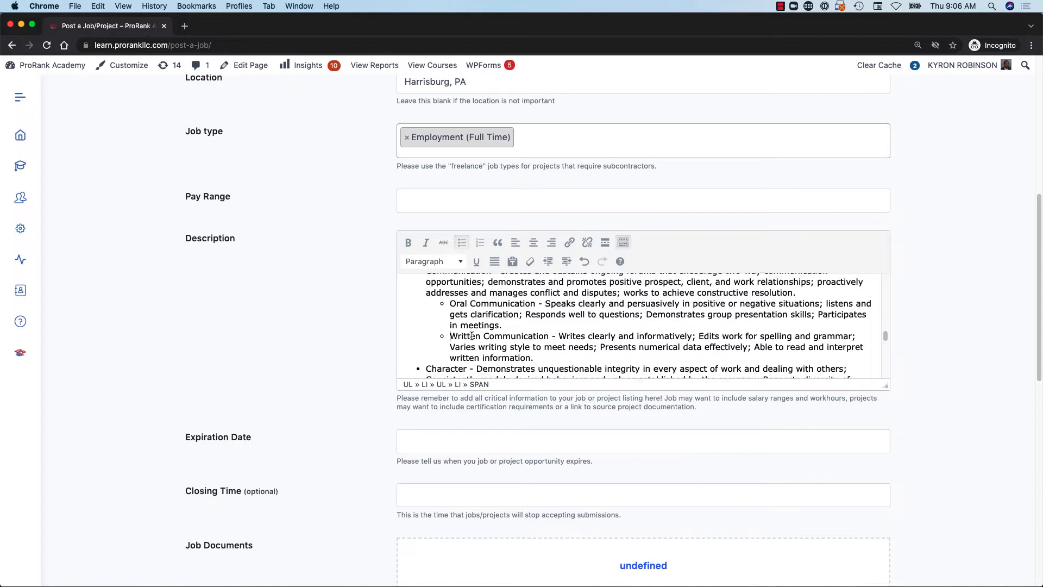
Step: Enlarge the Description editor to show many more lines and review the job description from the SUMMARY through the EXPERIENCE section
scroll(438, 373, up, 2)
scroll(446, 359, down, 3)
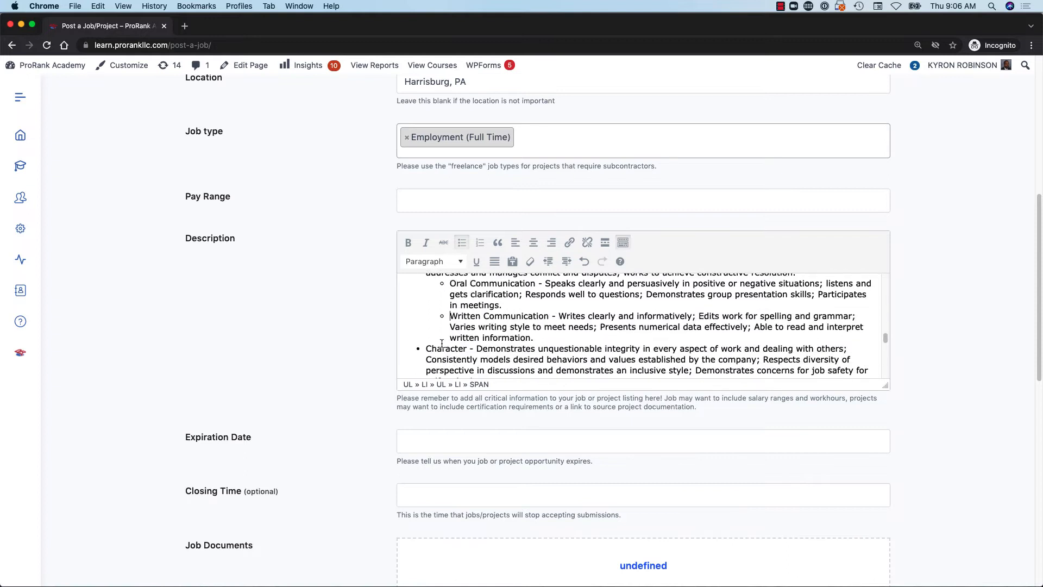
scroll(760, 347, up, 2)
drag(886, 386, 858, 483)
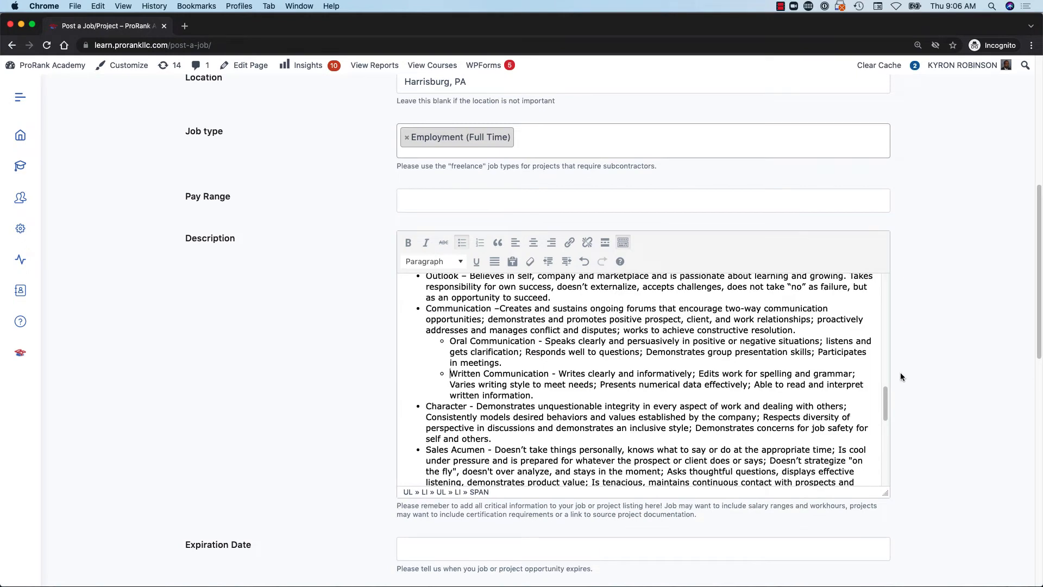
scroll(901, 374, down, 5)
drag(885, 323, 853, 560)
scroll(853, 543, down, 2)
scroll(644, 264, up, 8)
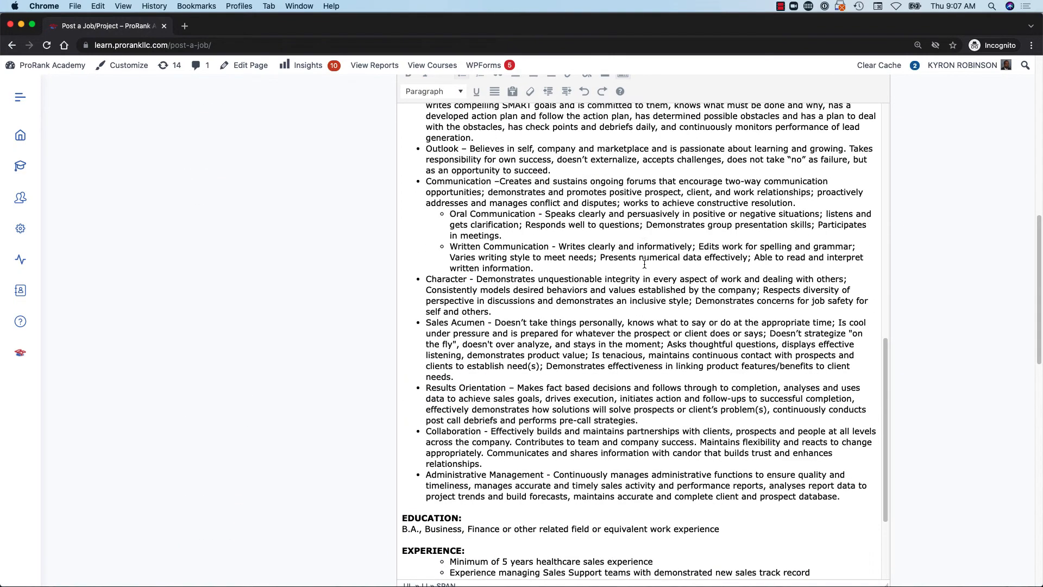
scroll(644, 264, up, 10)
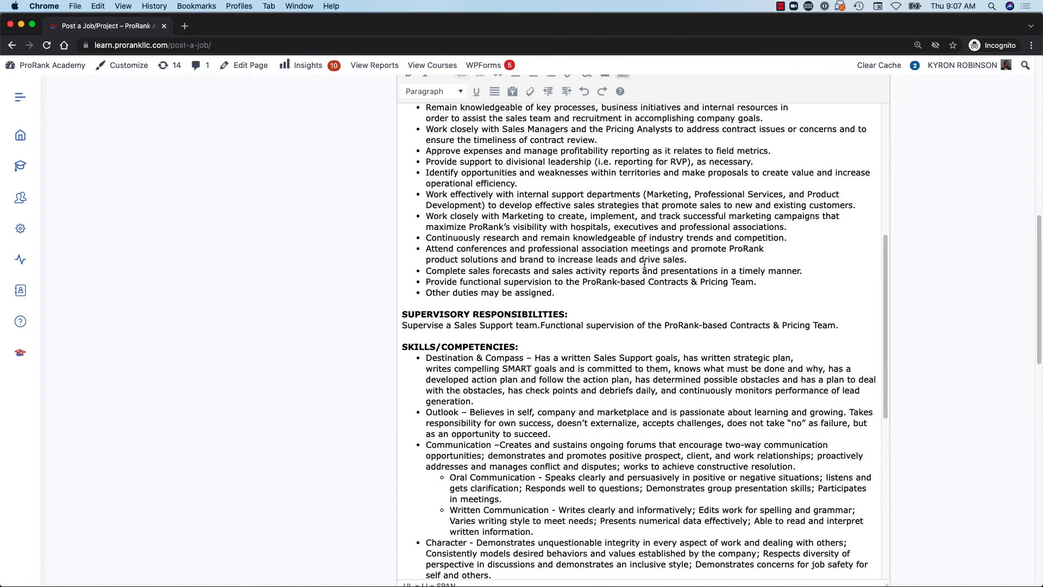
scroll(644, 264, up, 3)
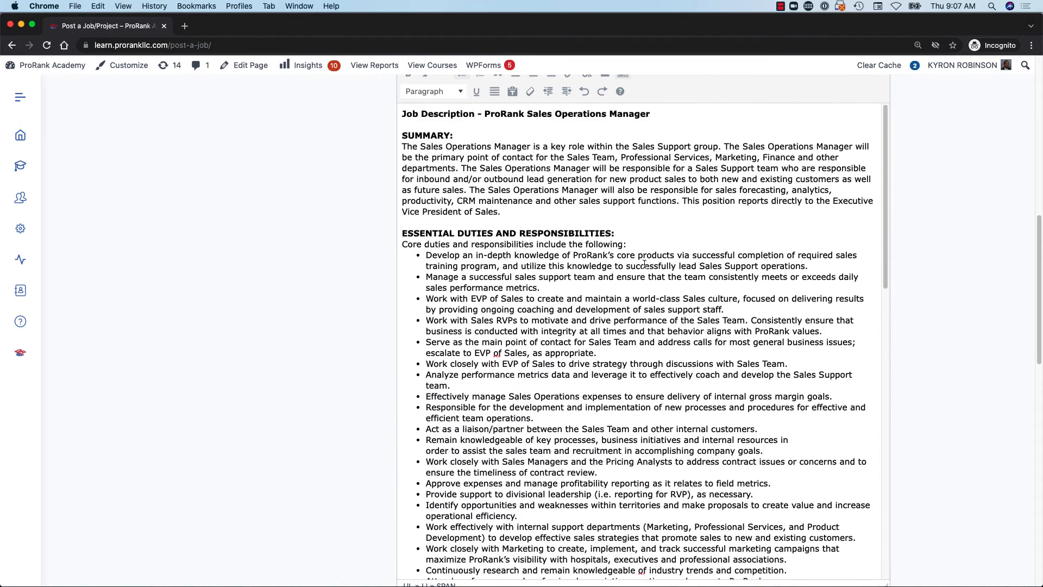
scroll(732, 343, down, 15)
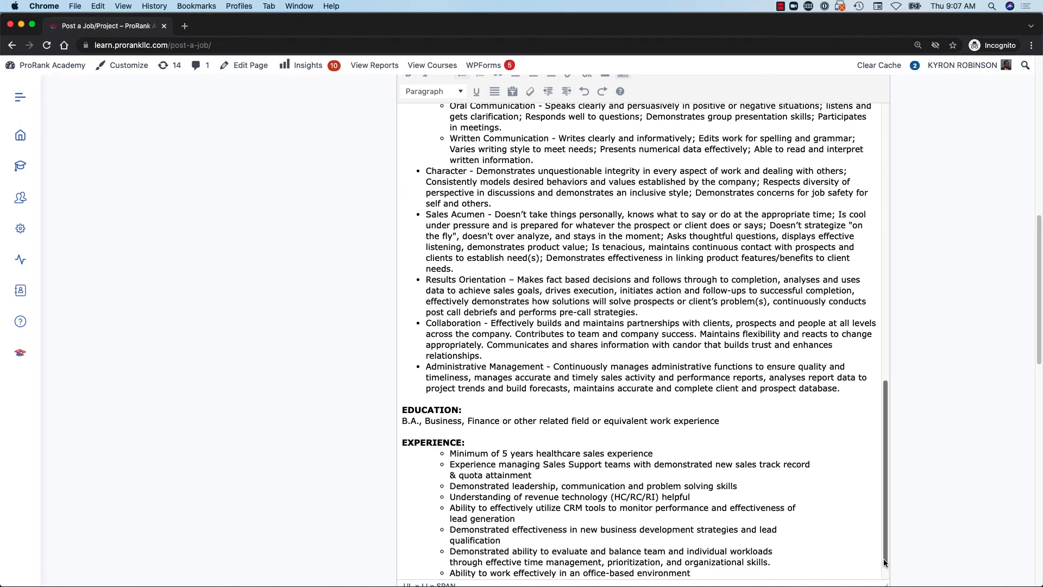
Step: Shrink the Description editor to a few visible lines and show the closing sentence of the job description
drag(888, 583, 877, 193)
scroll(908, 231, up, 3)
scroll(910, 250, up, 3)
scroll(857, 393, down, 5)
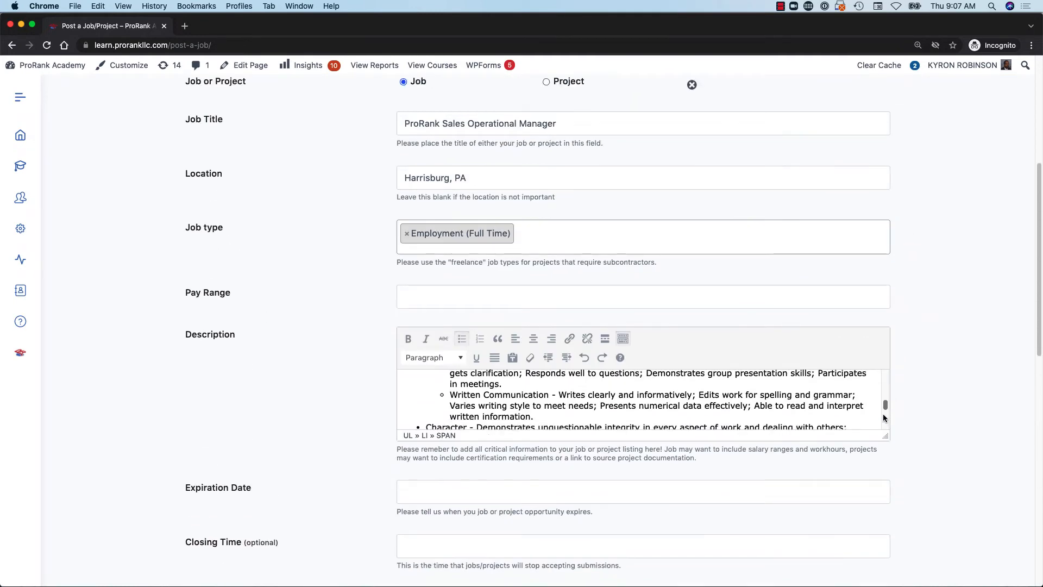
scroll(857, 392, down, 5)
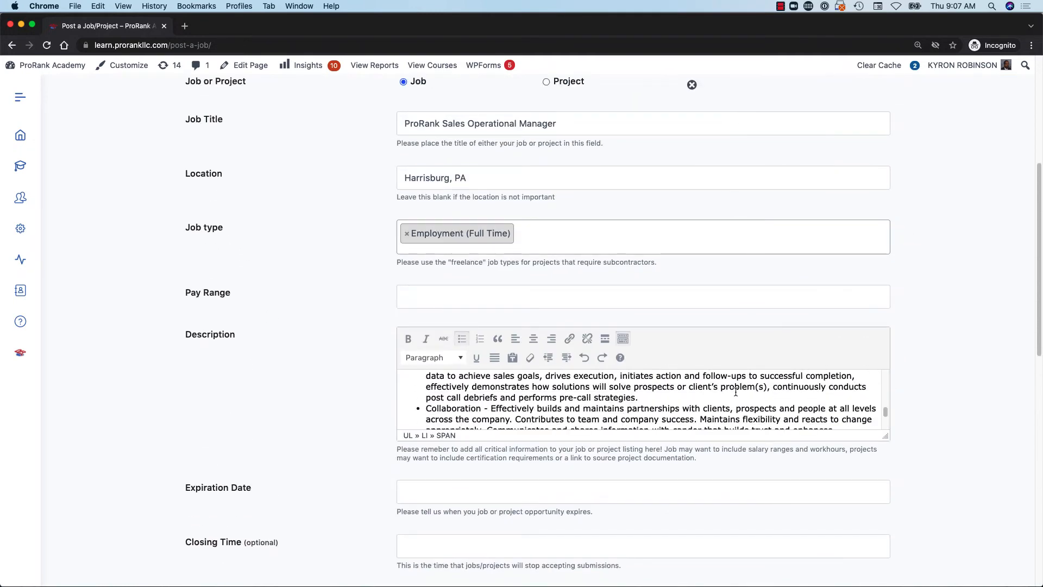
scroll(528, 390, down, 2)
scroll(528, 390, down, 3)
scroll(528, 475, down, 4)
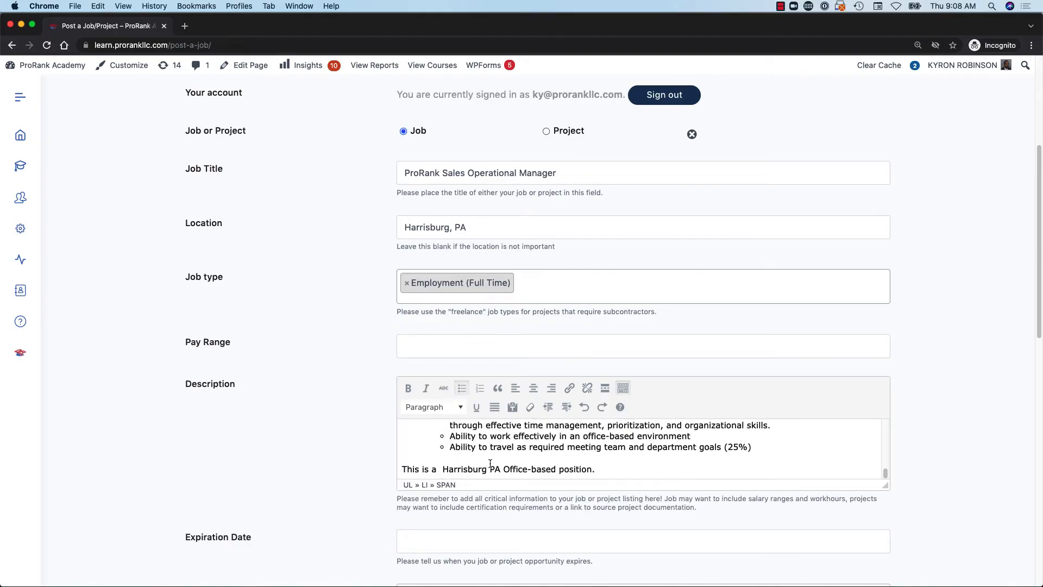
Step: Review the form entries from the Job or Project choice down to the Description and the Closing Time field
scroll(643, 332, down, 4)
click(413, 383)
scroll(391, 342, down, 1)
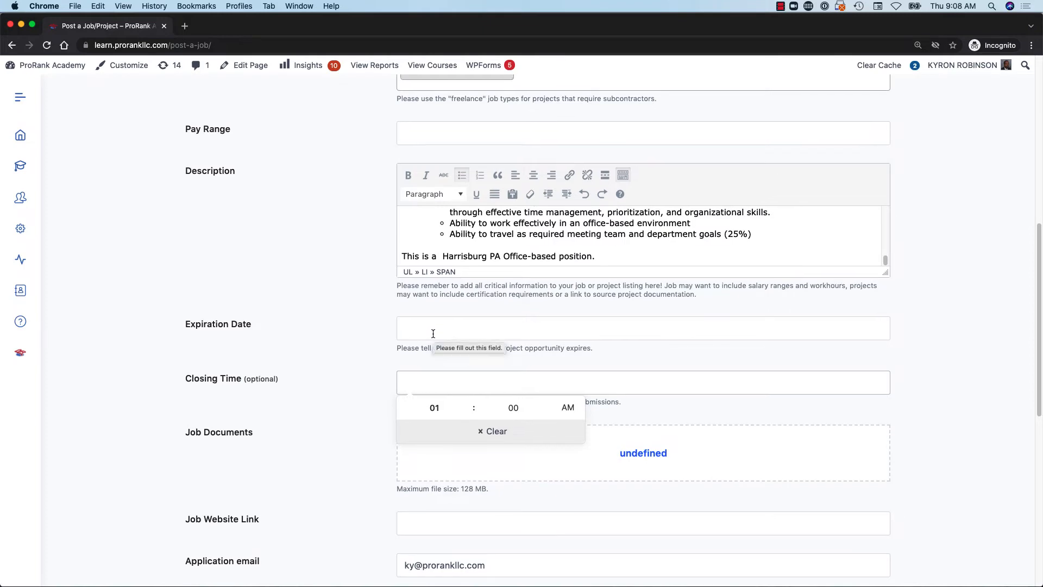
scroll(488, 428, up, 5)
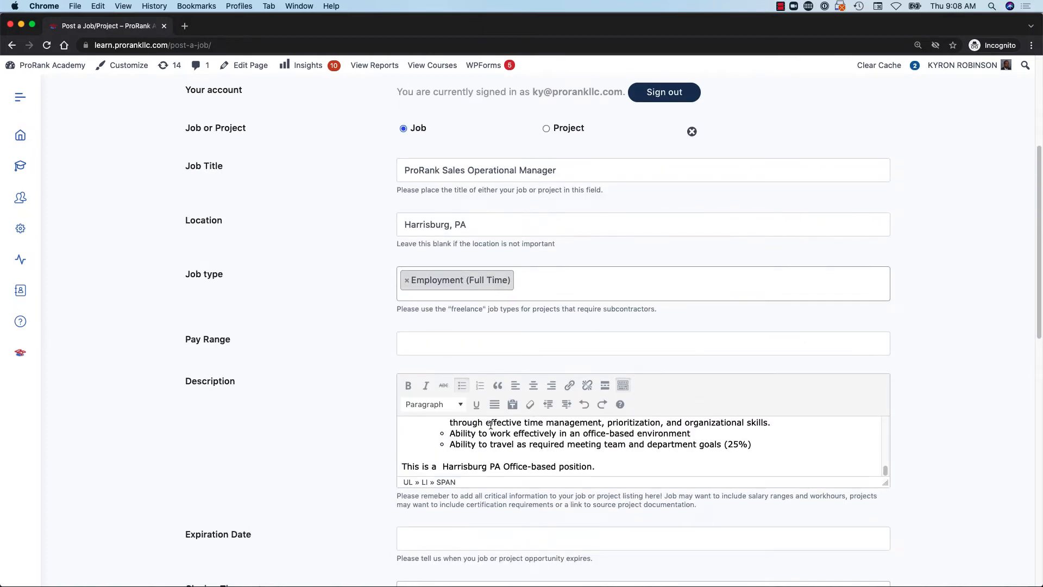
scroll(441, 180, up, 3)
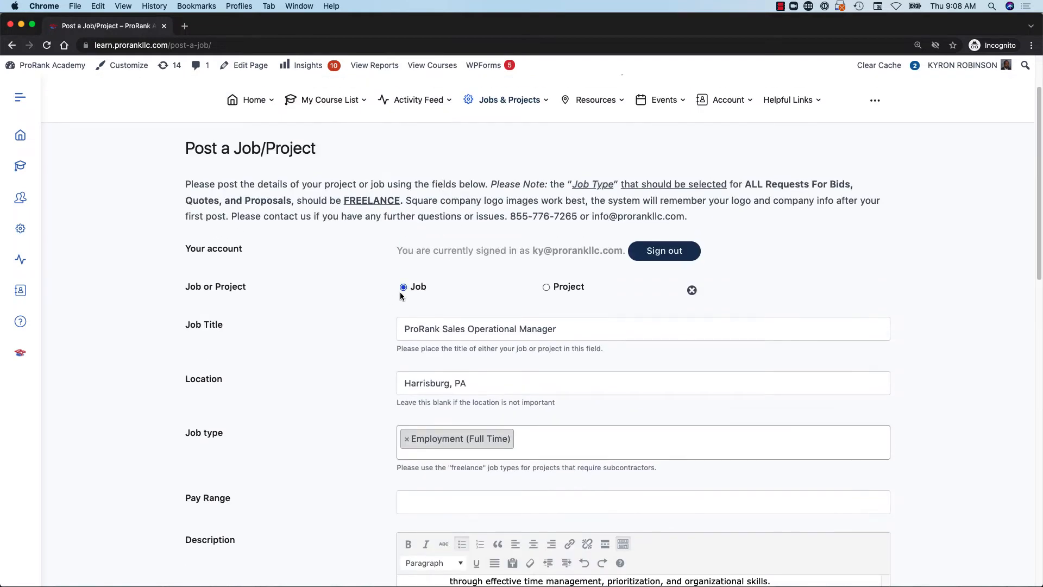
scroll(435, 261, down, 3)
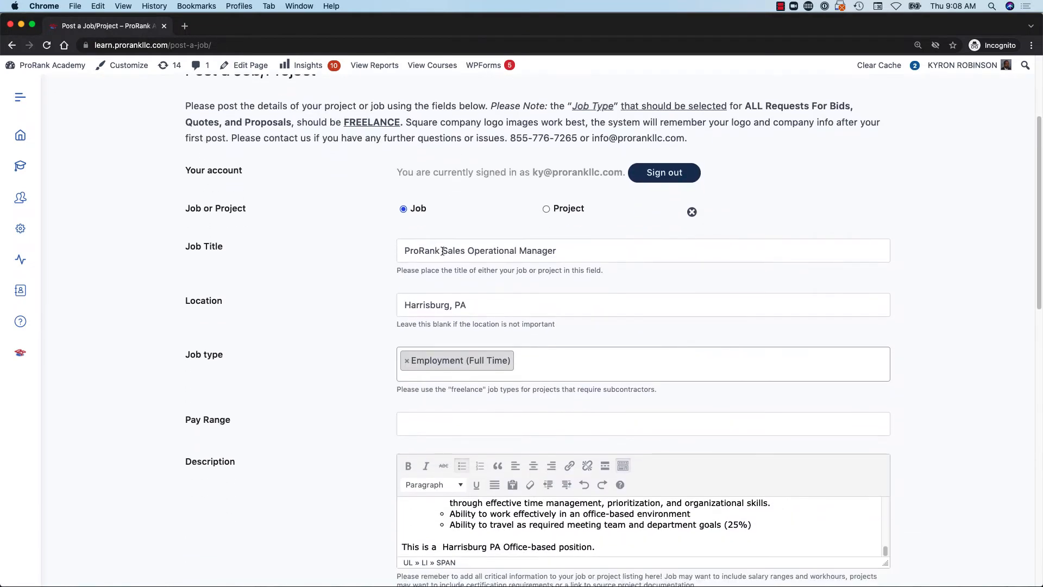
scroll(441, 257, down, 5)
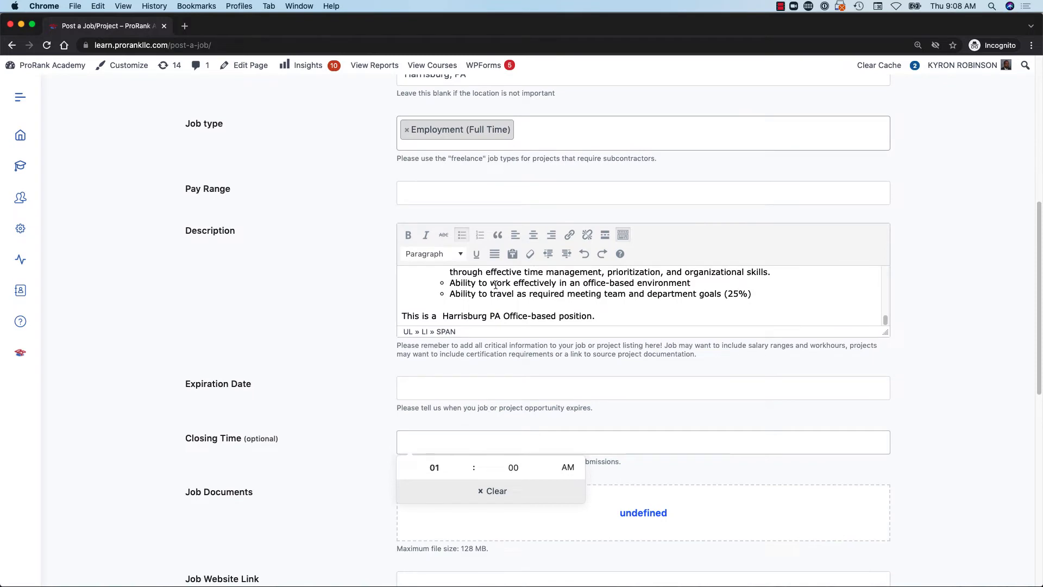
Step: Set the listing's Expiration Date to January 19, 2022
scroll(474, 282, down, 5)
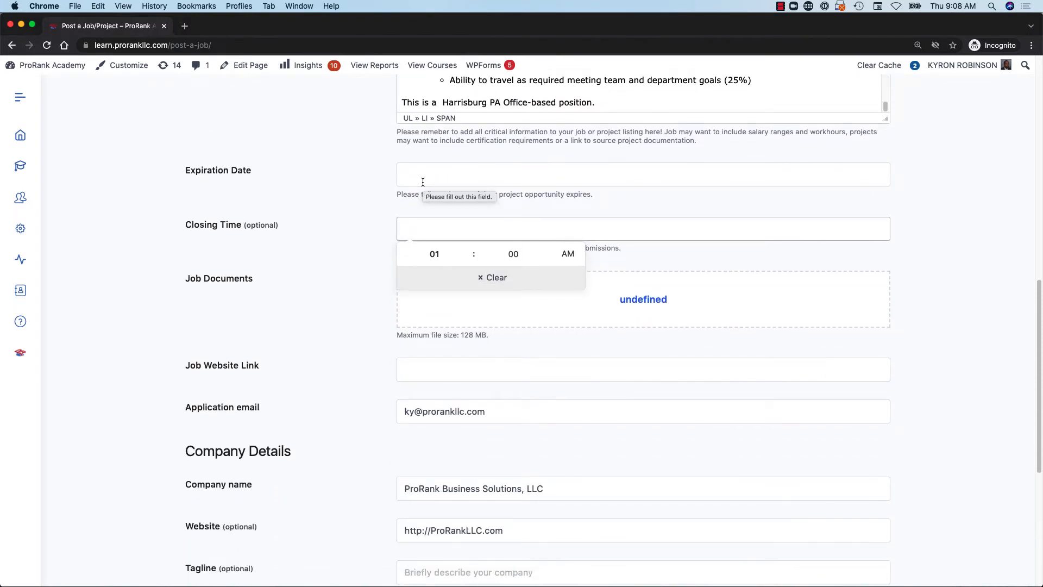
click(404, 176)
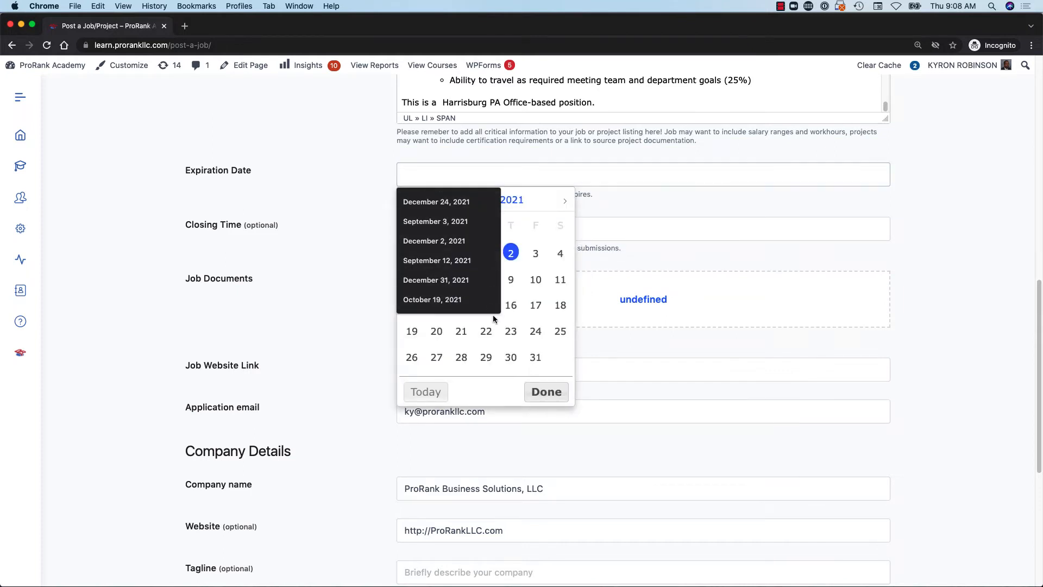
click(563, 201)
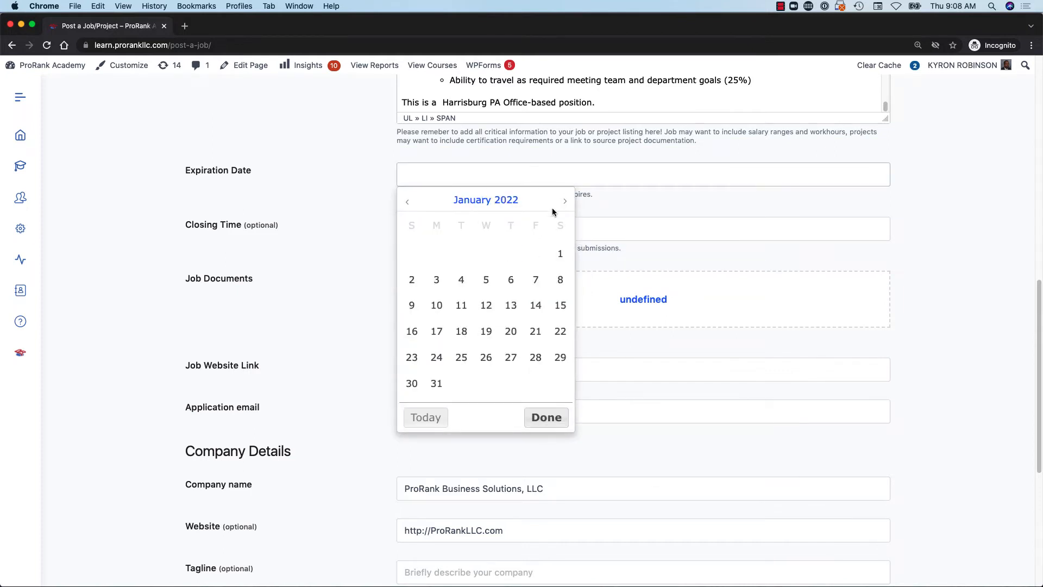
click(487, 333)
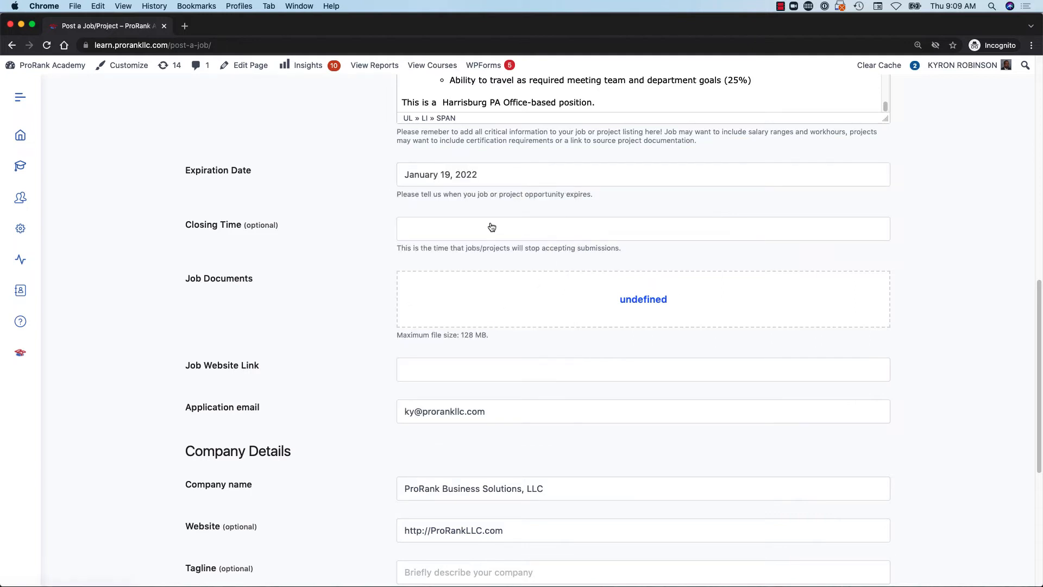
Step: Set the listing's optional Closing Time to 1:00 PM
click(423, 236)
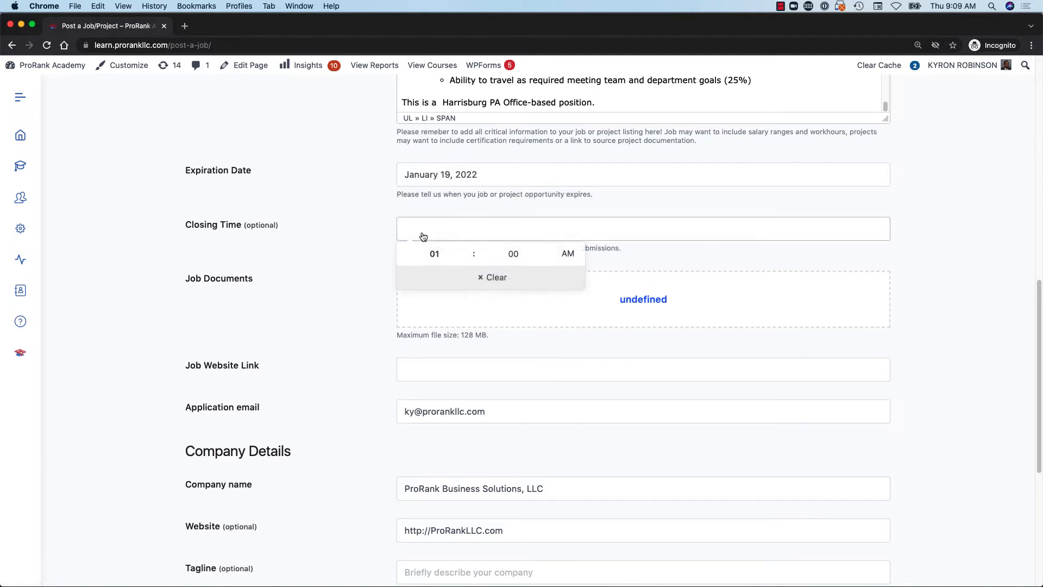
click(563, 256)
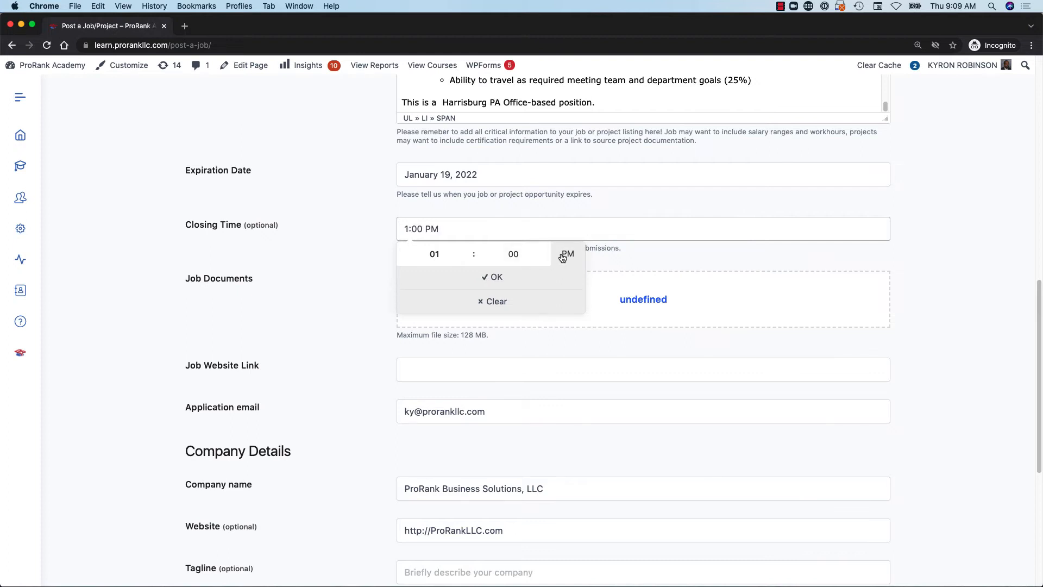
click(486, 278)
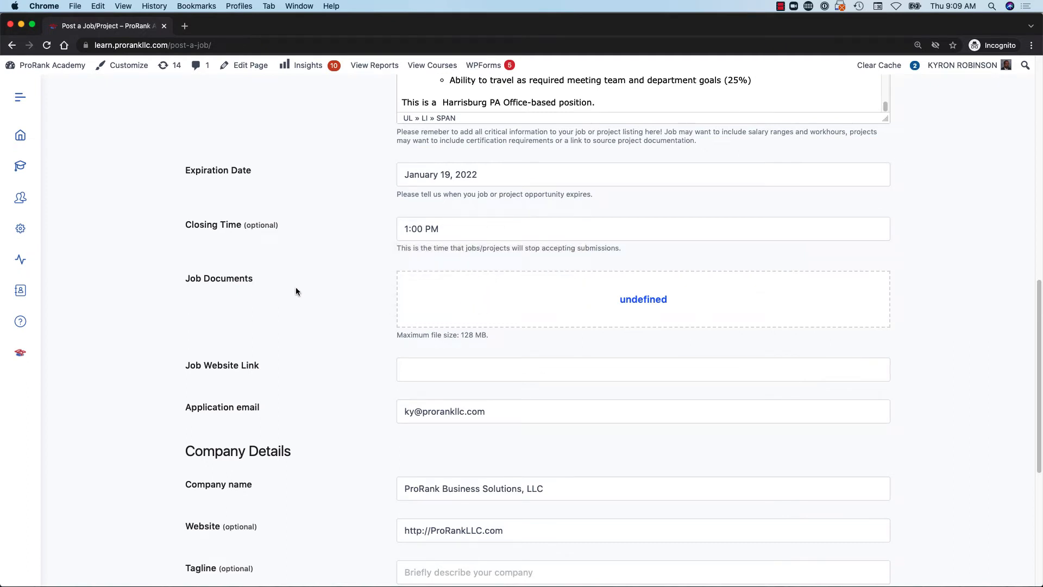
Step: Attach the file ProRank Sales Manger.pdf to the listing's Job Documents
scroll(462, 340, up, 1)
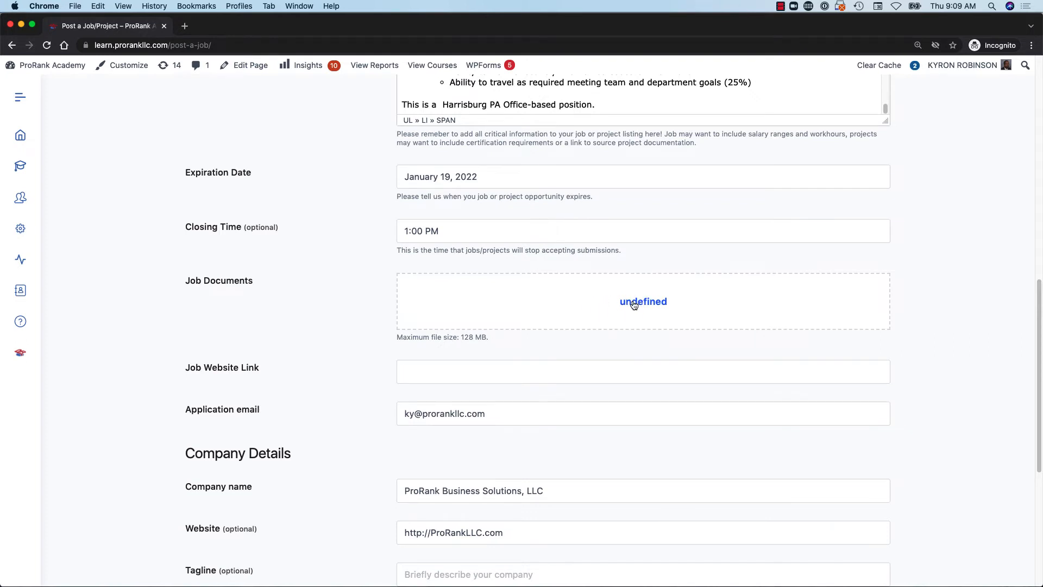
scroll(634, 304, up, 3)
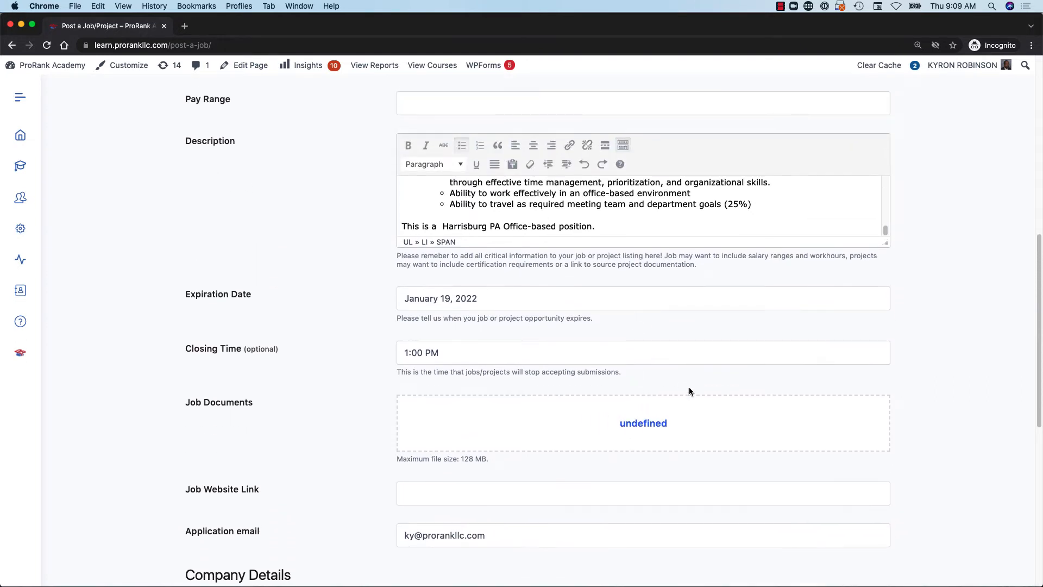
scroll(623, 371, down, 2)
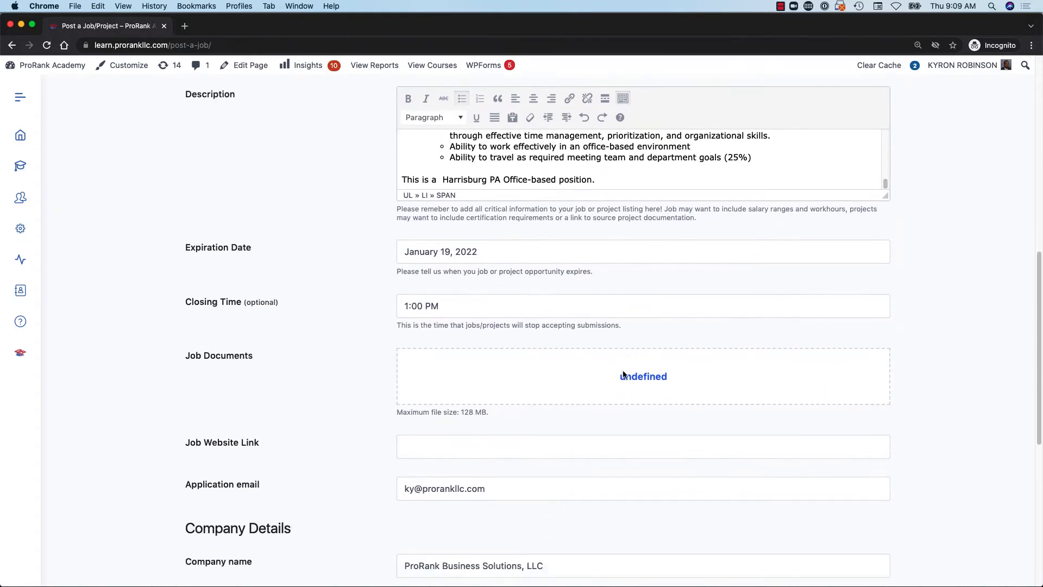
scroll(622, 374, down, 4)
click(645, 270)
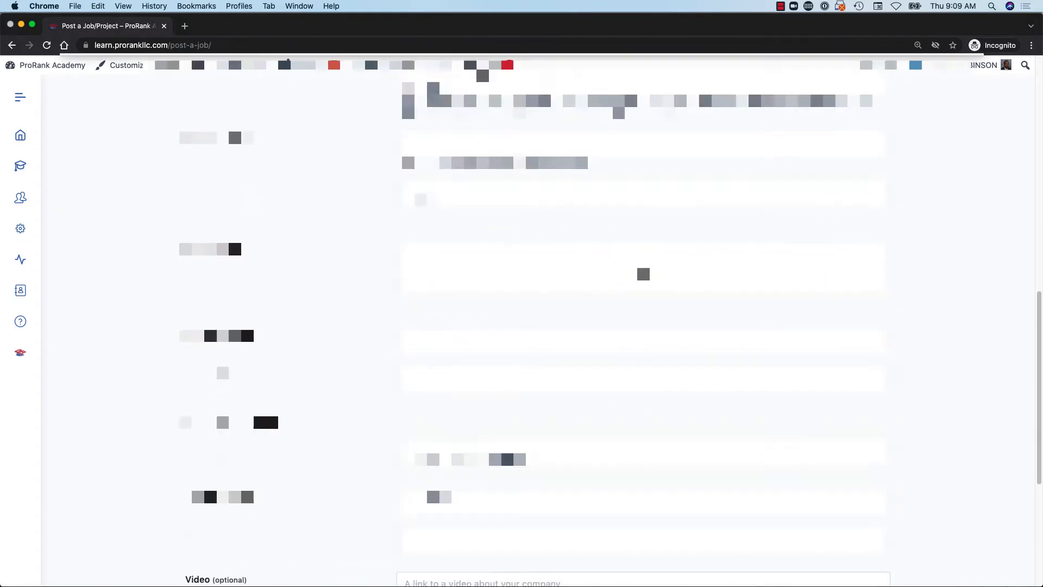
double_click(194, 103)
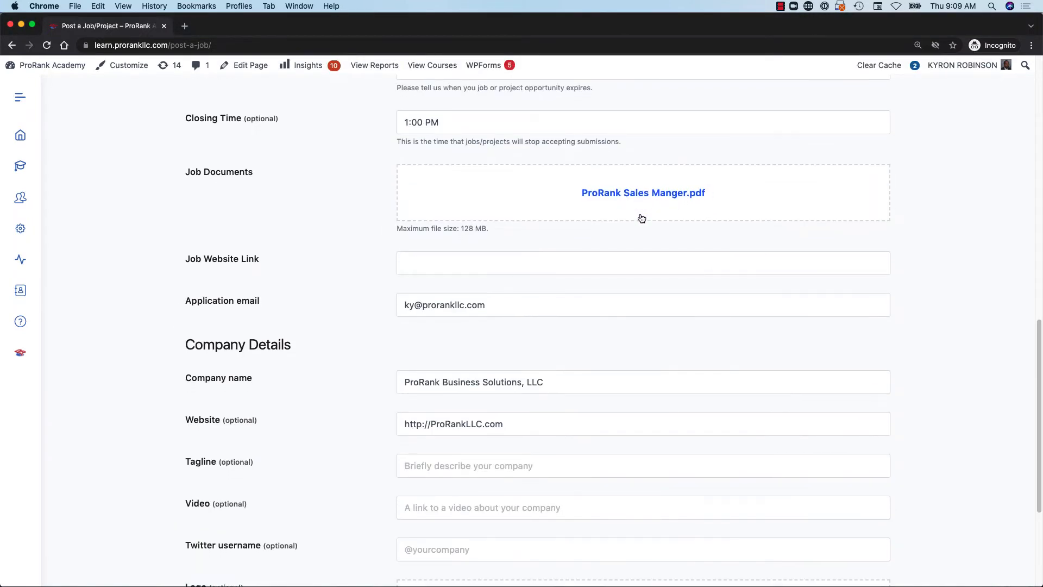
scroll(687, 212, up, 6)
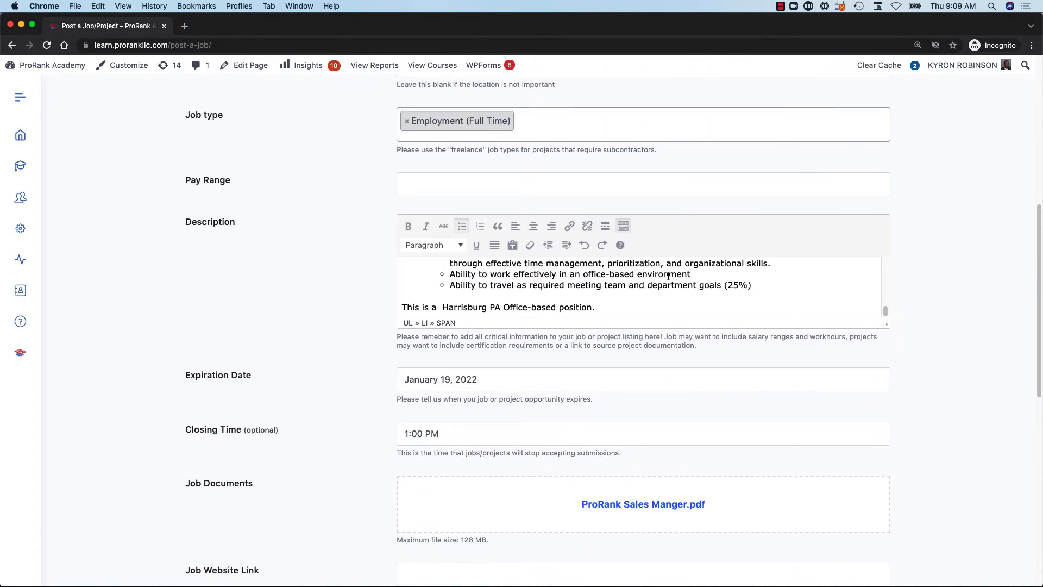
scroll(668, 276, up, 5)
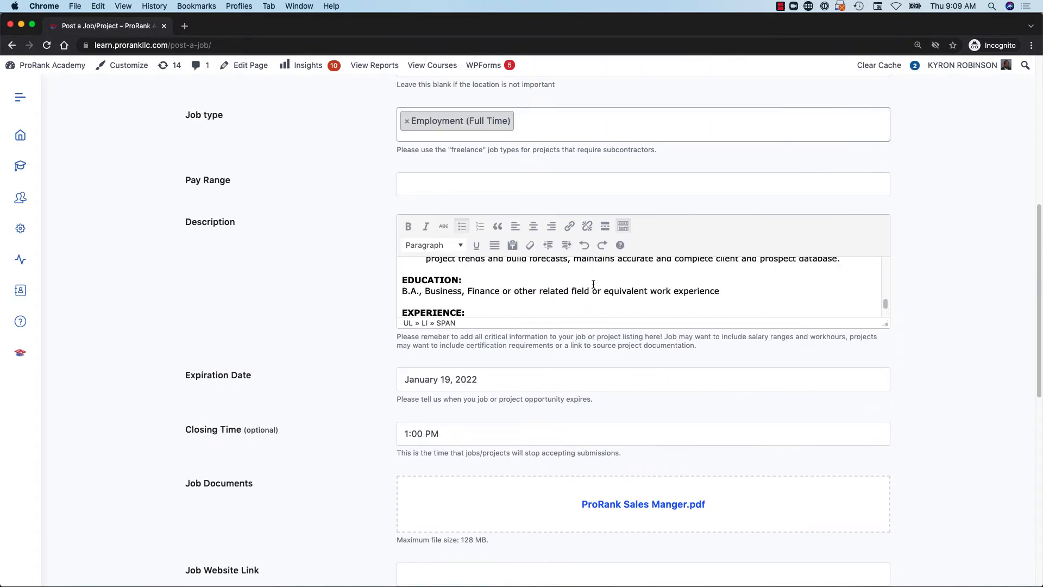
scroll(593, 283, down, 5)
scroll(551, 332, down, 3)
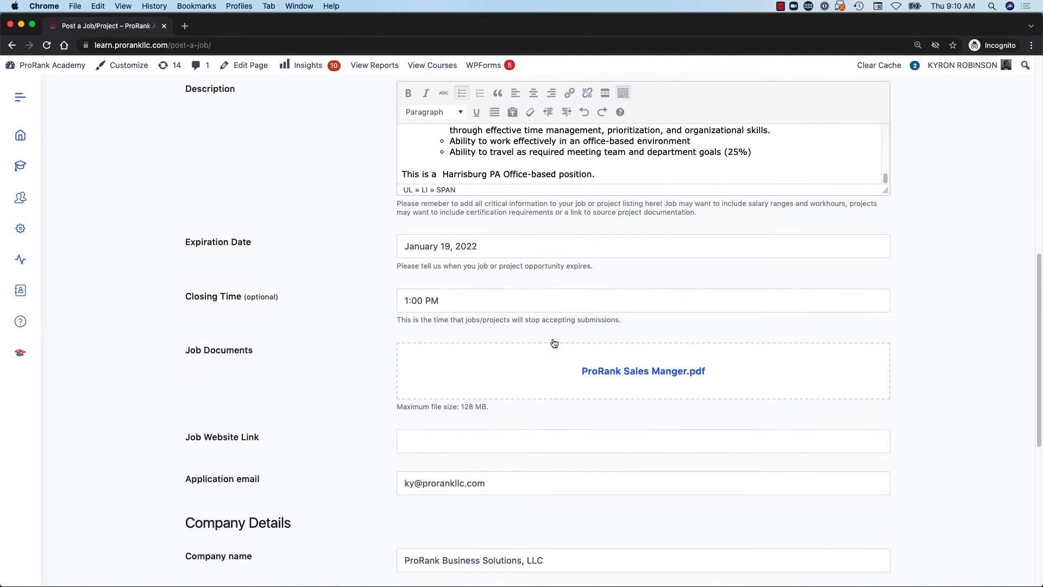
scroll(554, 343, down, 3)
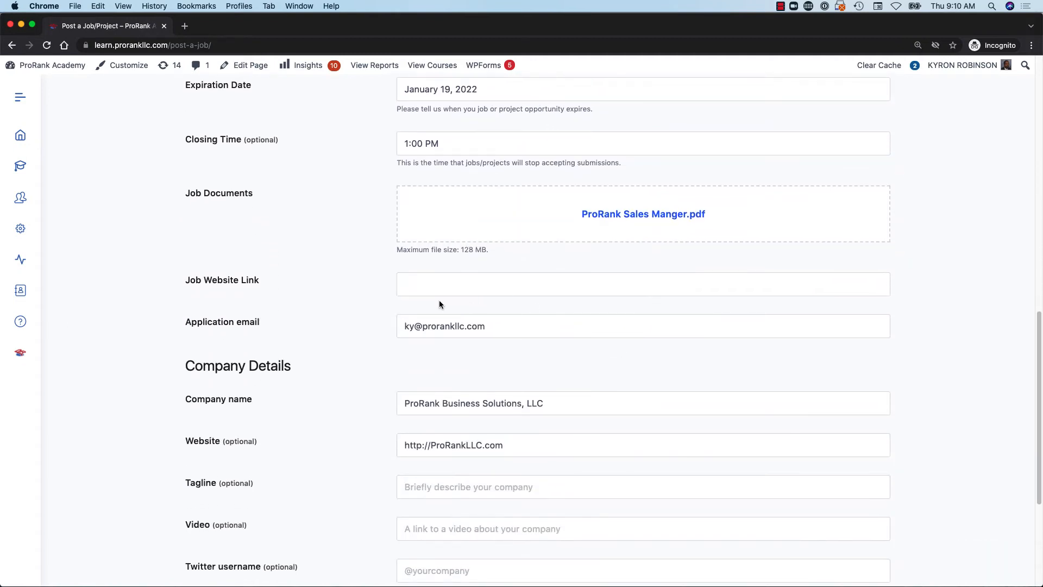
click(417, 289)
click(468, 314)
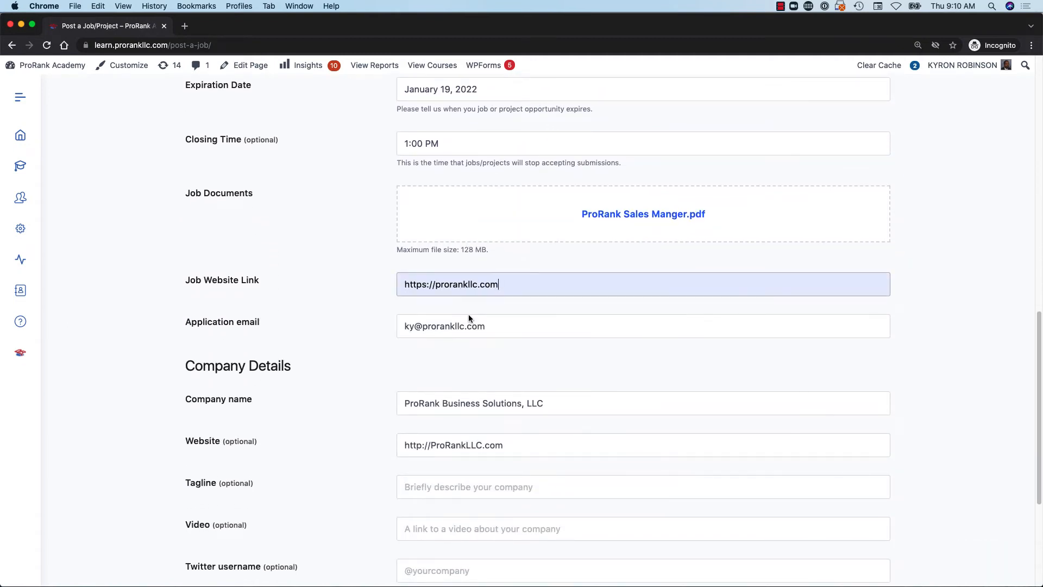
scroll(481, 271, down, 1)
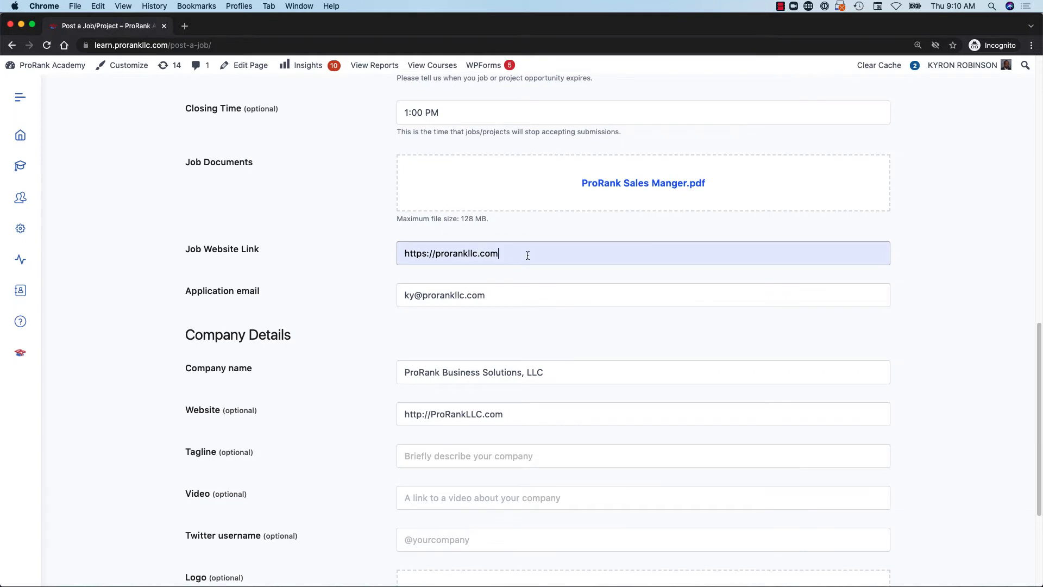
scroll(527, 262, down, 4)
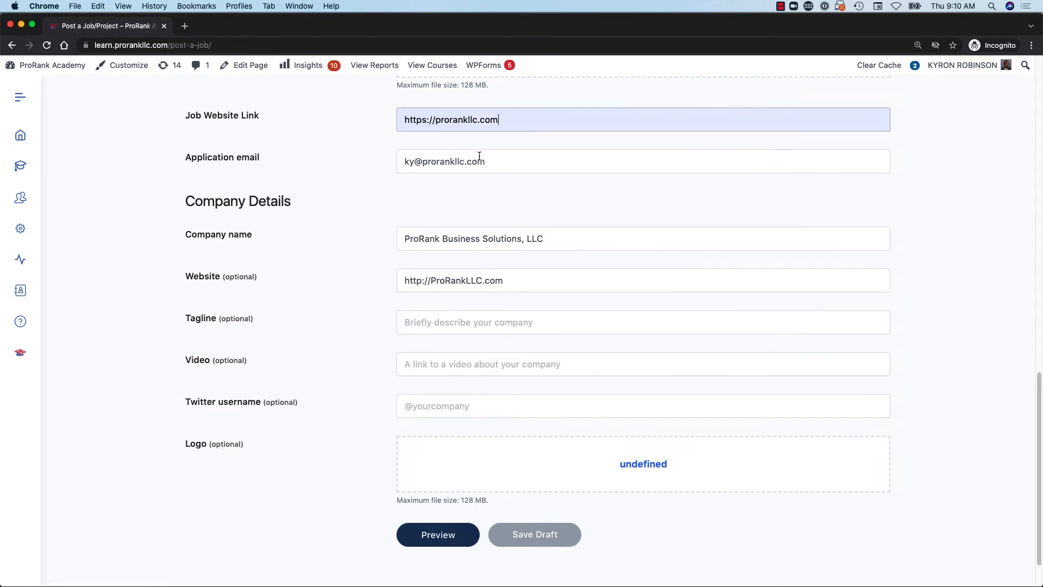
scroll(551, 214, up, 2)
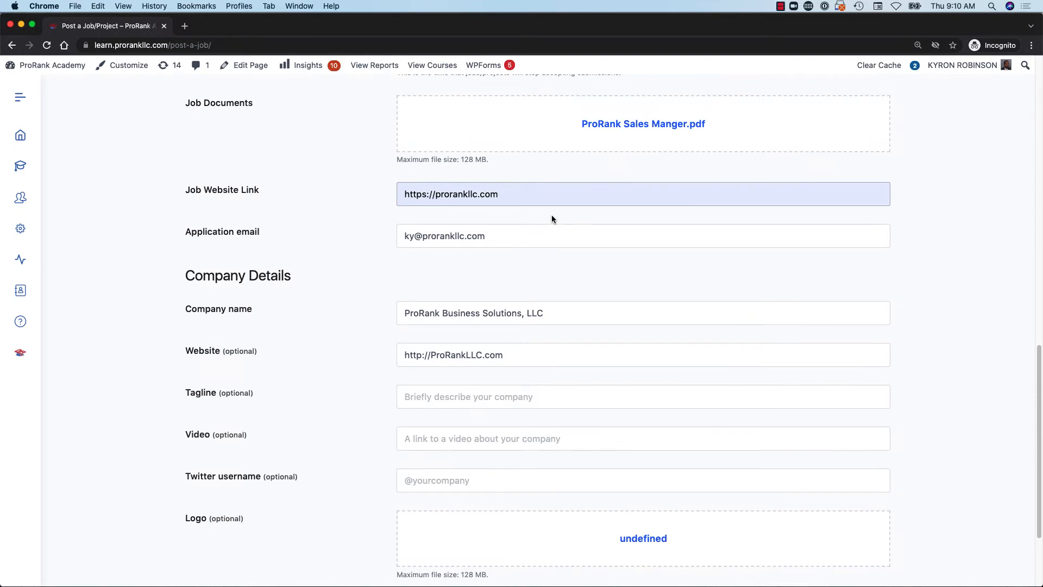
scroll(552, 219, up, 9)
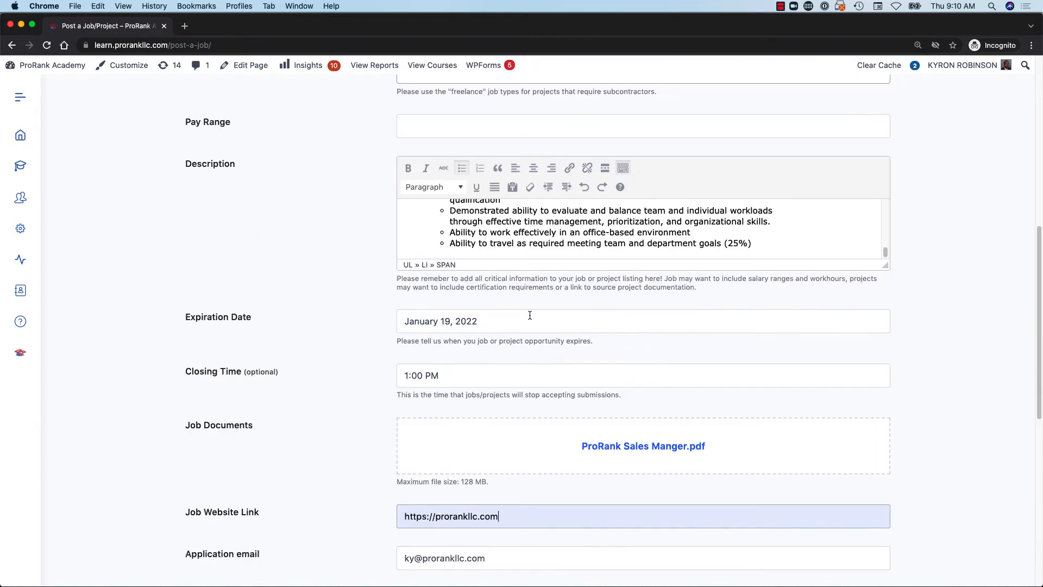
scroll(526, 326, down, 5)
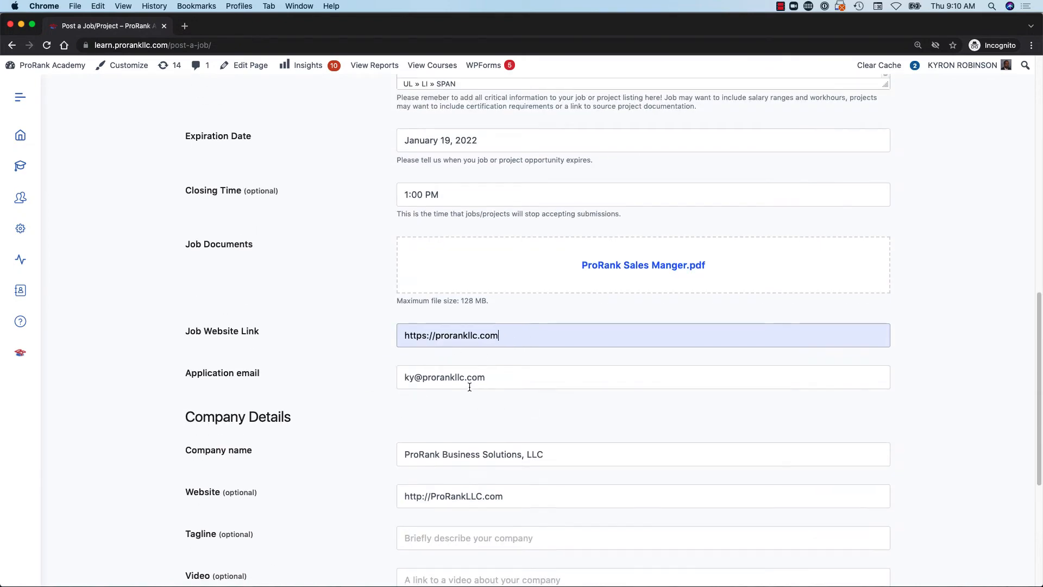
scroll(473, 397, down, 1)
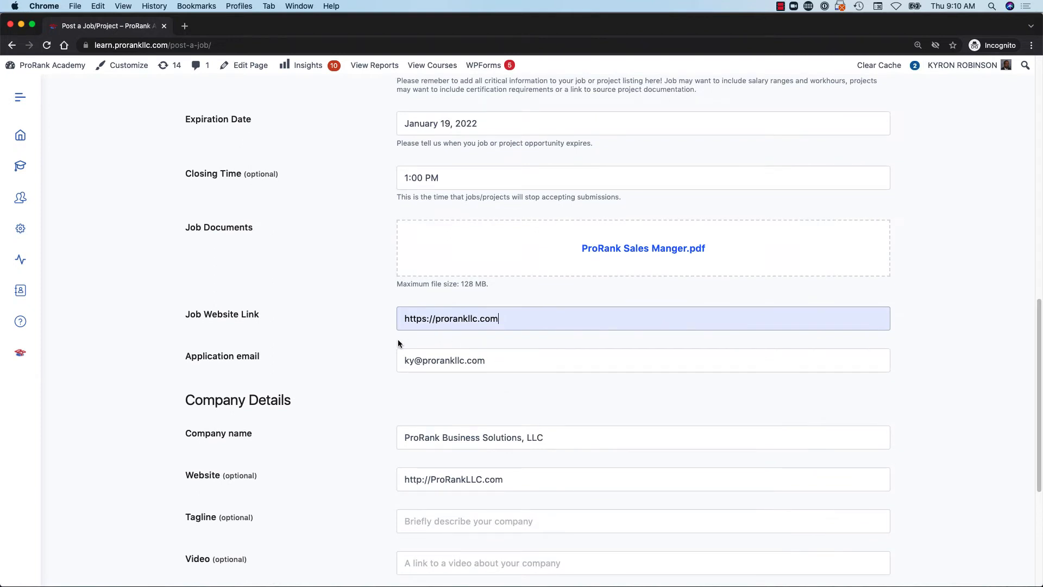
scroll(487, 360, down, 5)
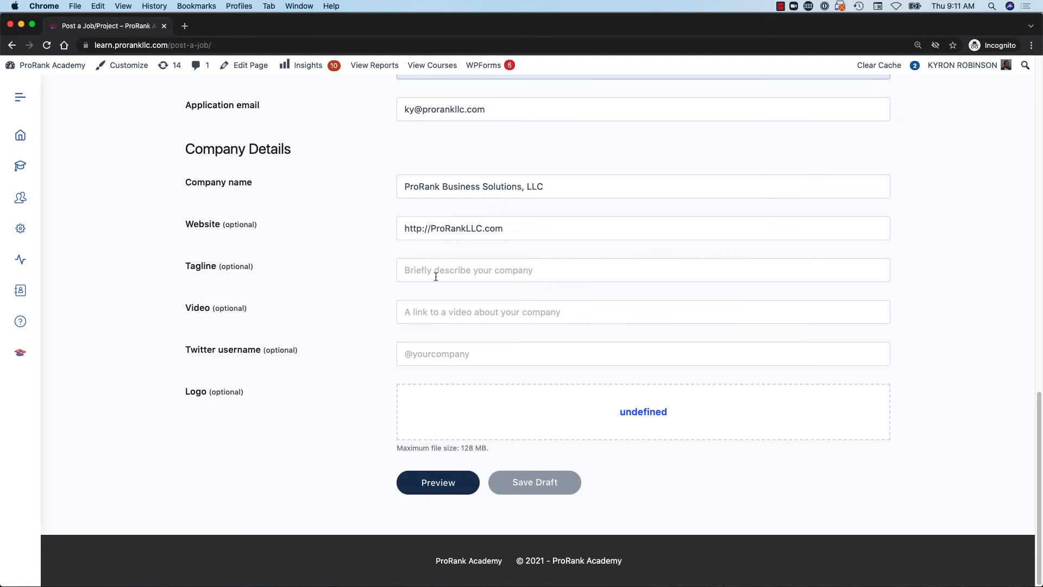
click(421, 317)
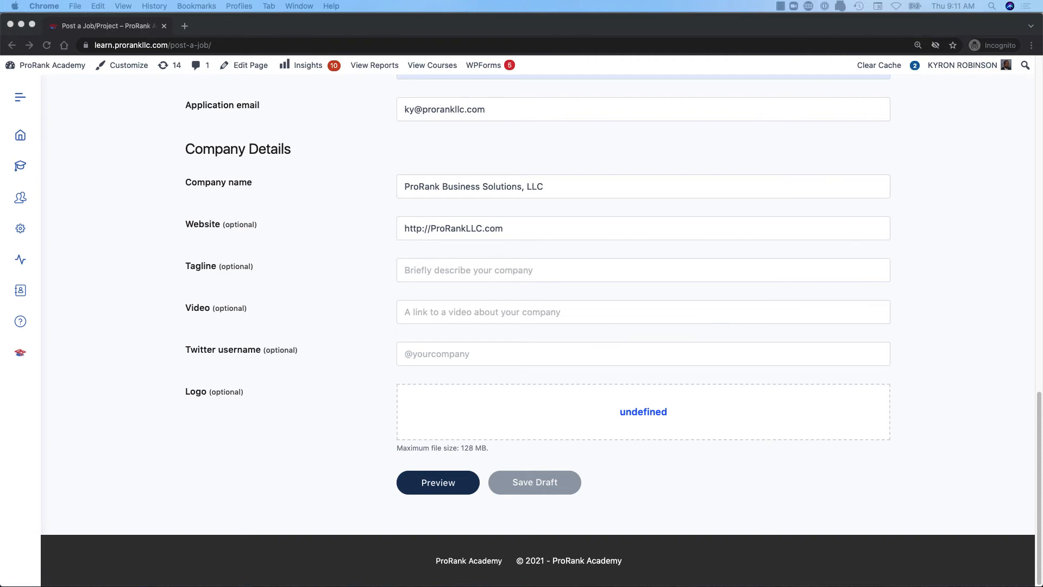
scroll(417, 362, up, 1)
click(416, 362)
text(https://youtu.be/PcRBqhhH6wE)
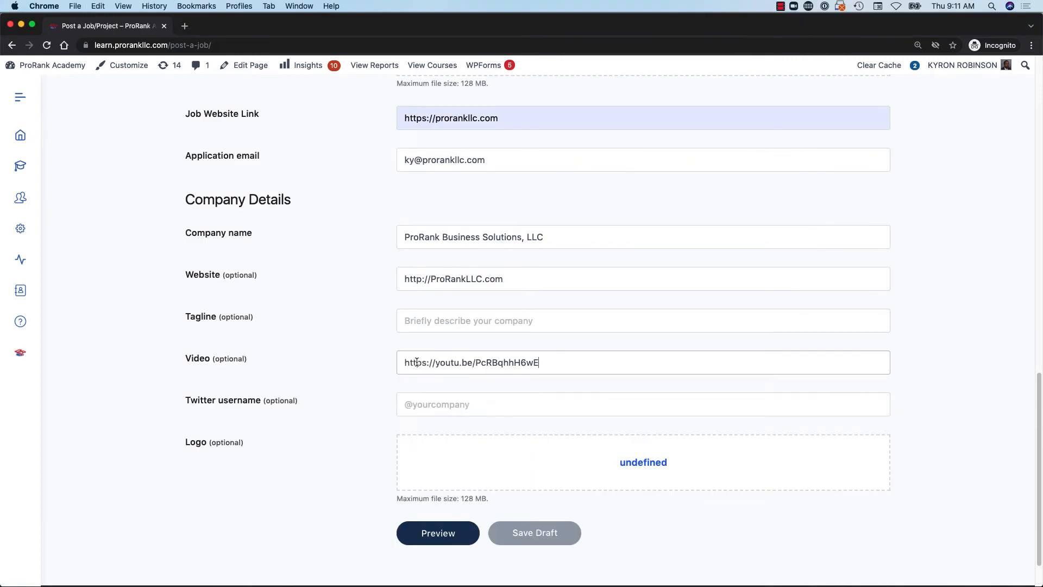
Step: Upload the image PR only square box copy.png as the company's Logo
scroll(402, 369, down, 1)
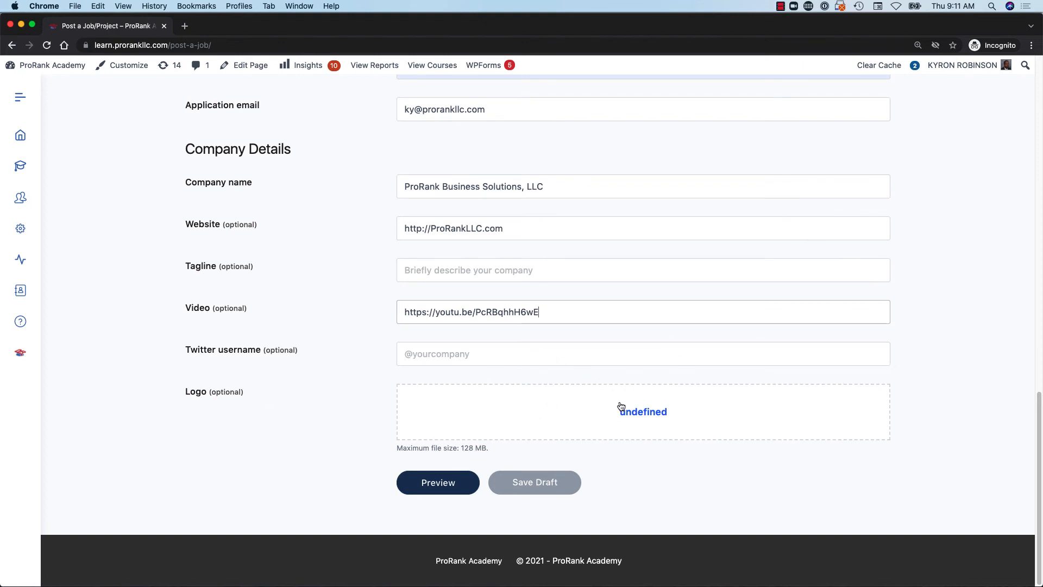
click(634, 414)
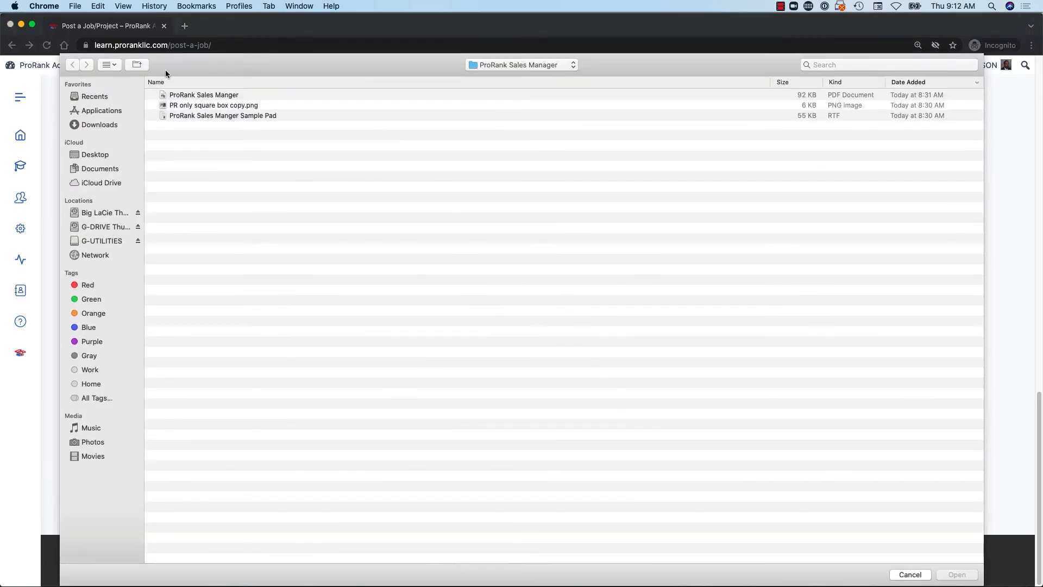
click(217, 106)
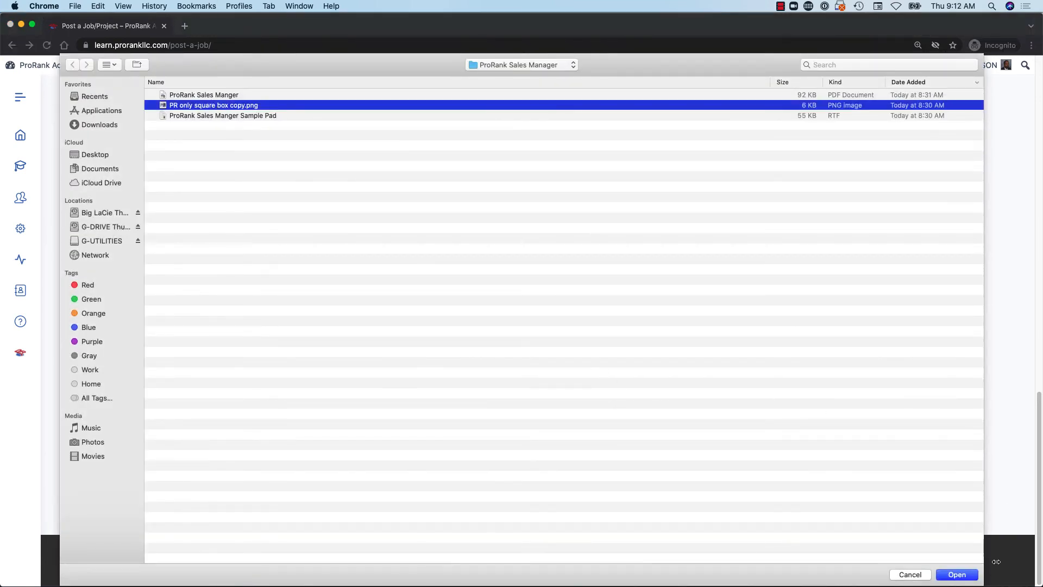
click(974, 576)
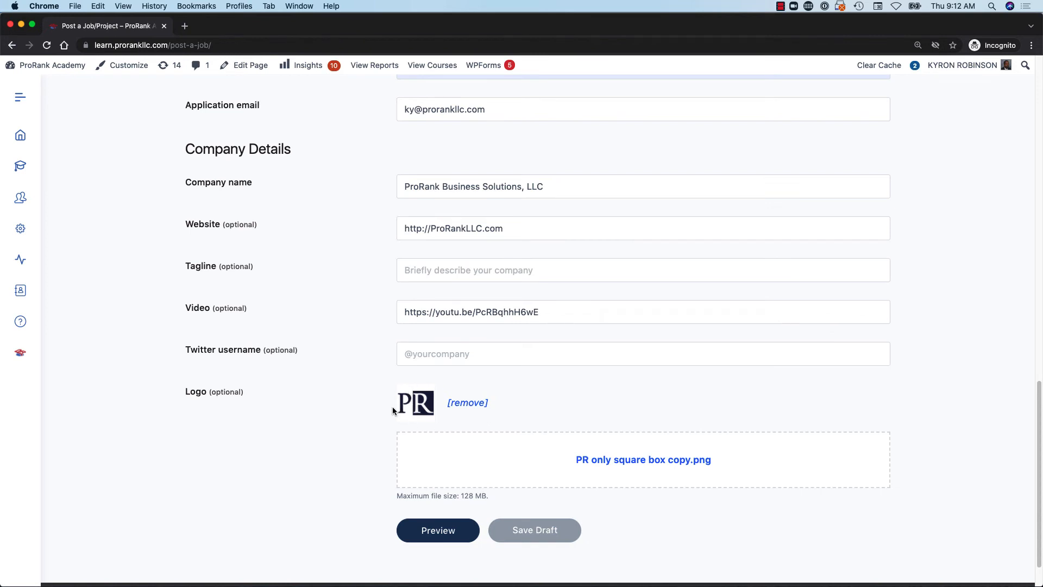
Step: Generate the preview of the completed job listing and show the browser window in full screen
scroll(436, 405, up, 4)
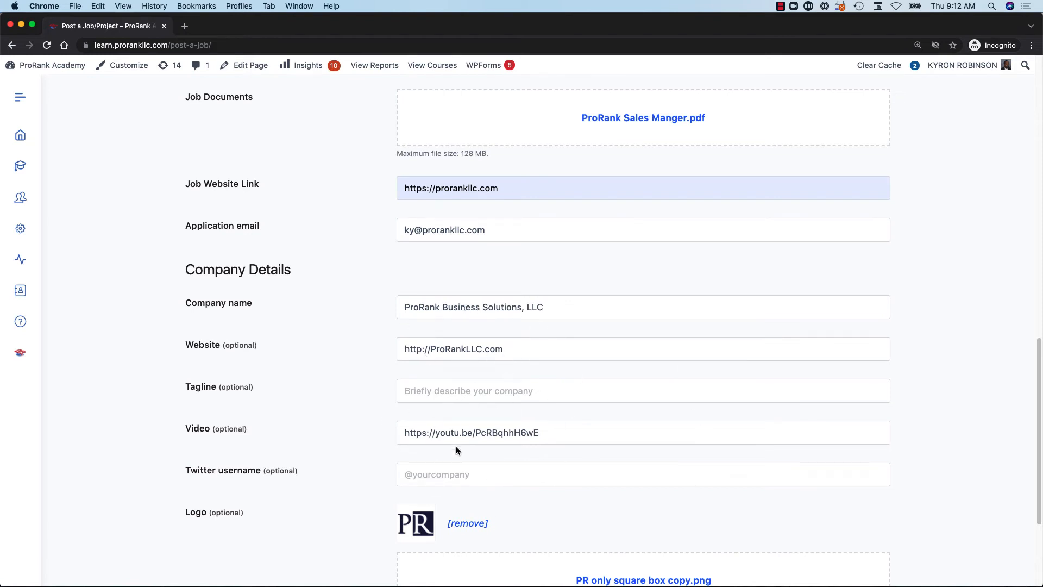
scroll(456, 450, down, 5)
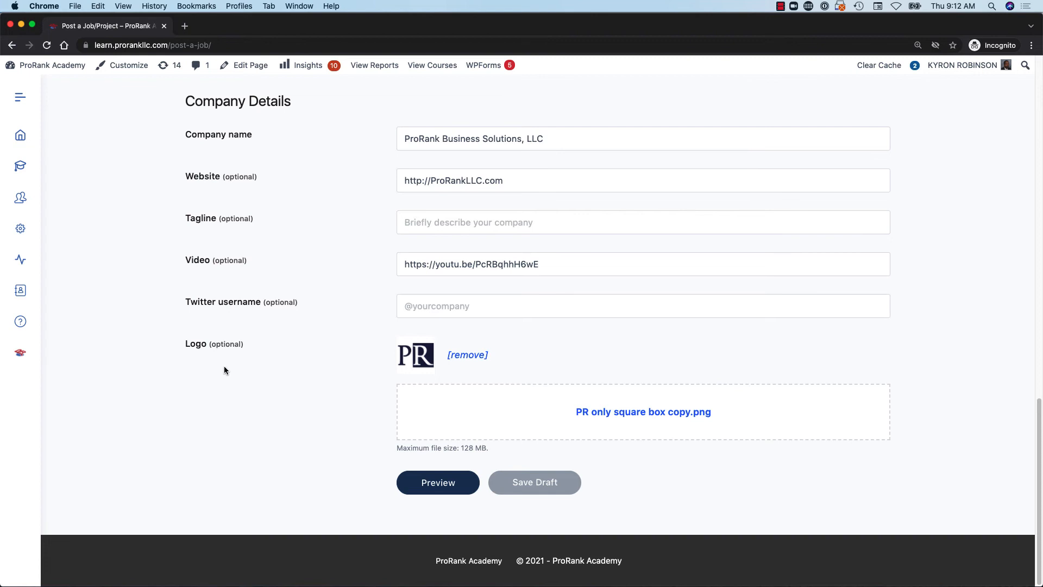
click(437, 490)
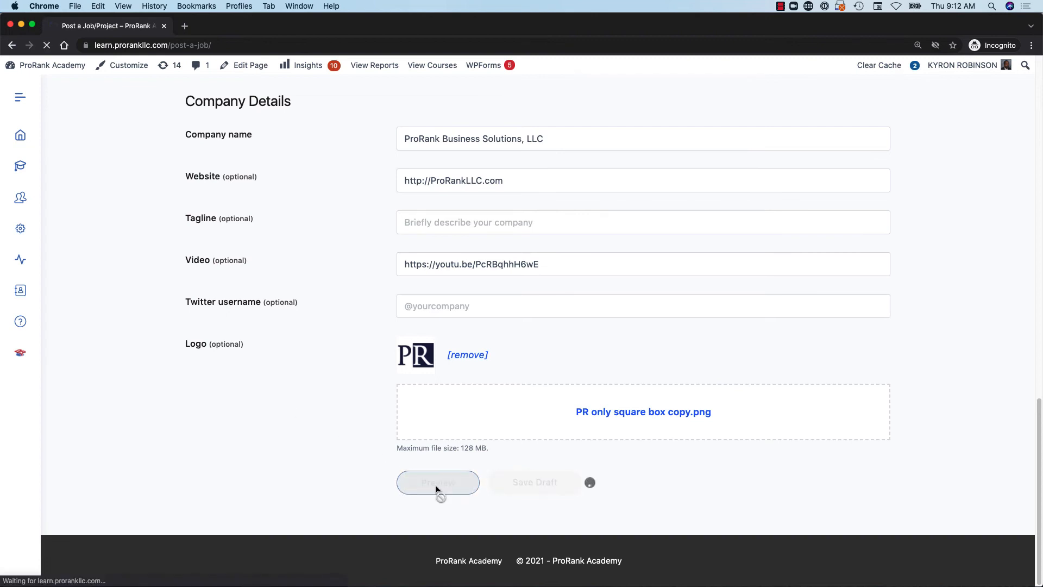
click(32, 24)
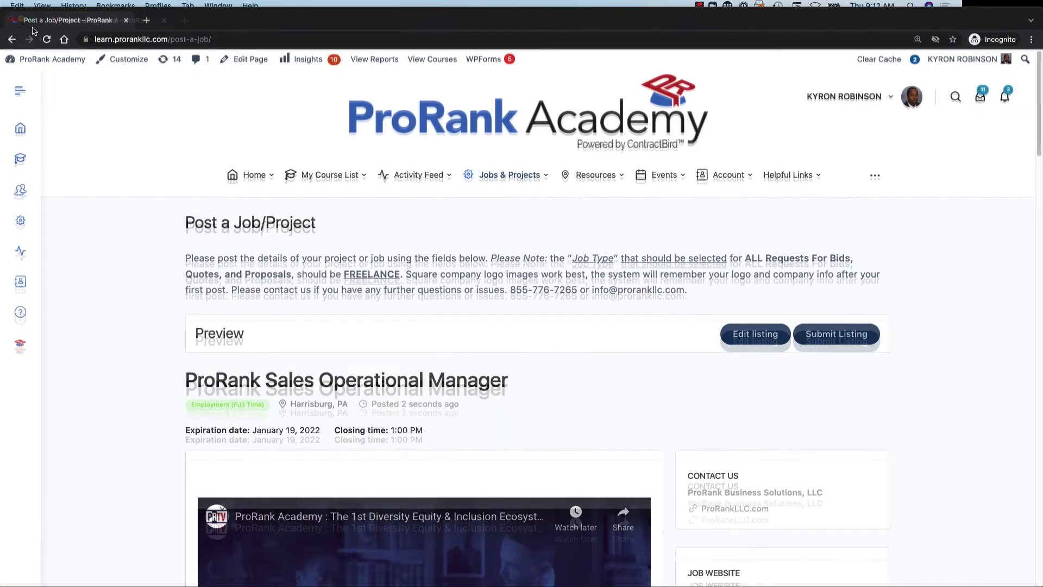
Step: Review the full preview of the ProRank Sales Operational Manager listing, from its header and video through the job description's closing experience section
scroll(105, 157, down, 3)
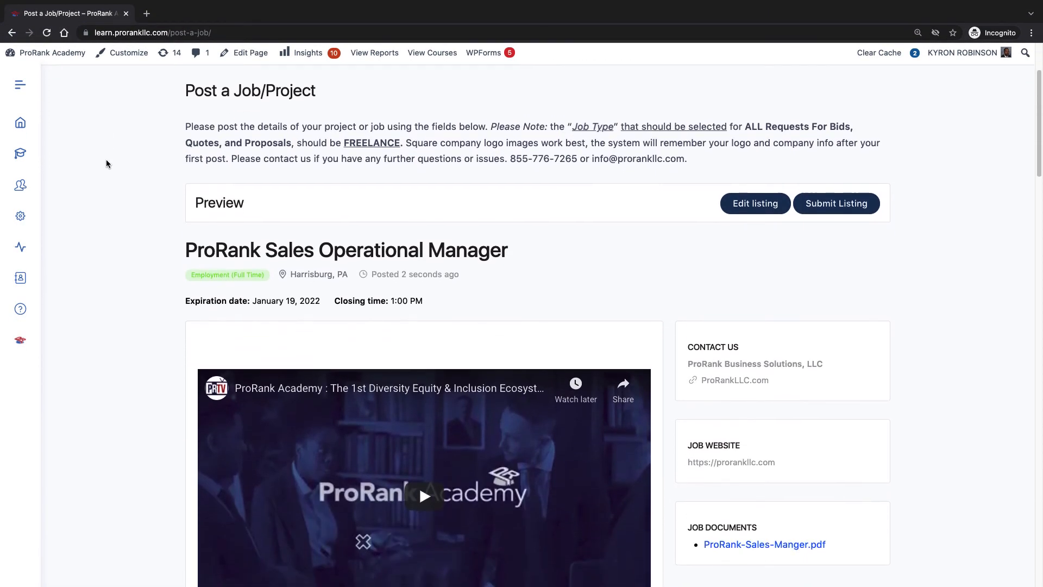
scroll(106, 162, down, 2)
scroll(106, 164, down, 7)
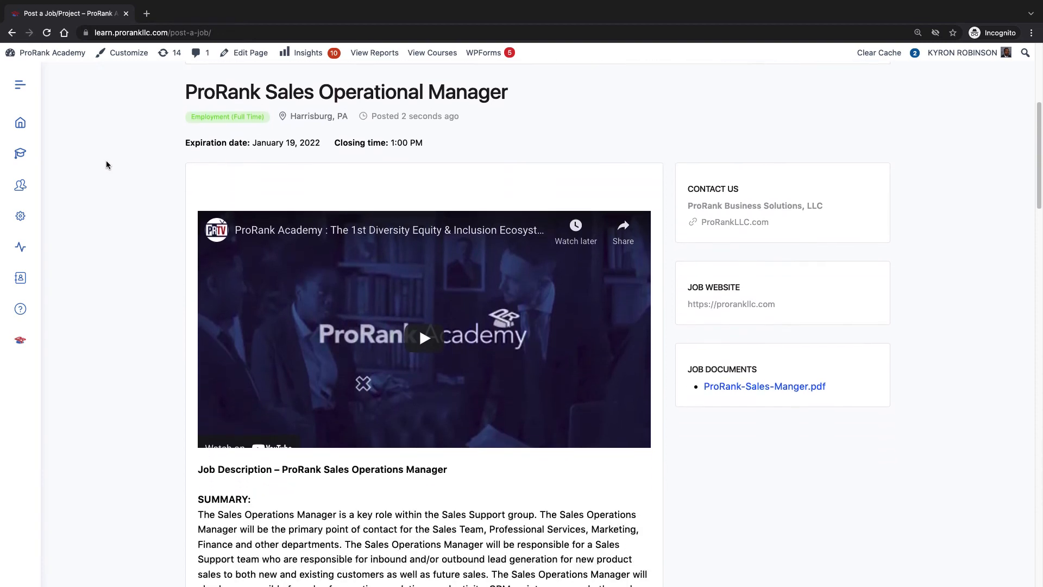
scroll(115, 168, down, 4)
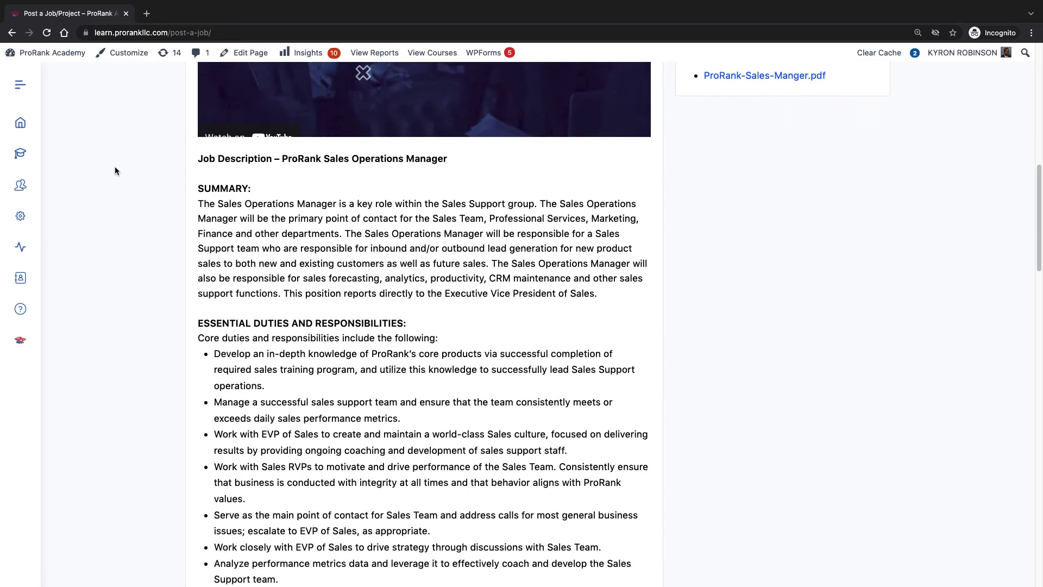
scroll(115, 171, down, 9)
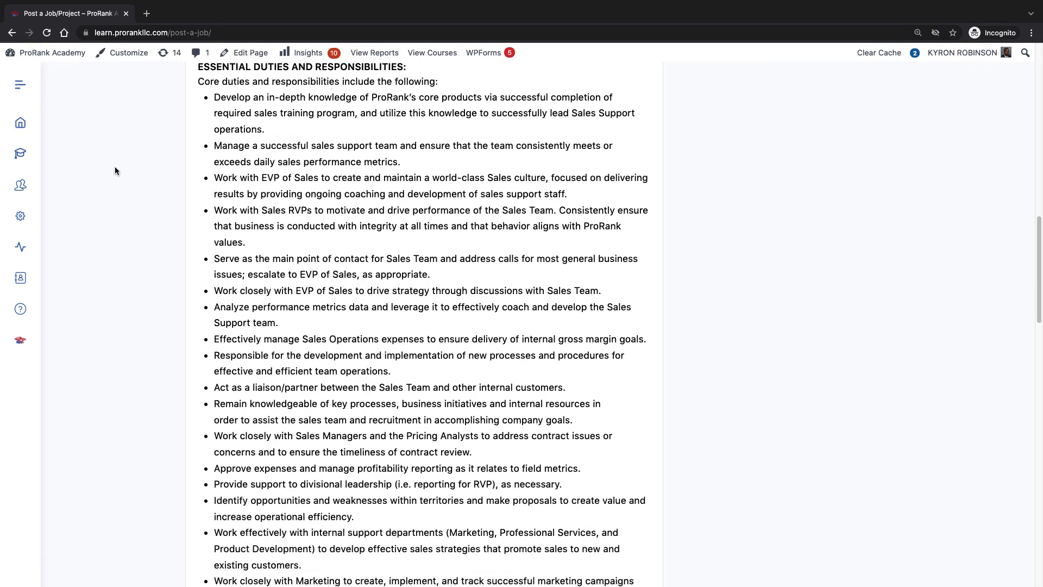
scroll(115, 170, down, 6)
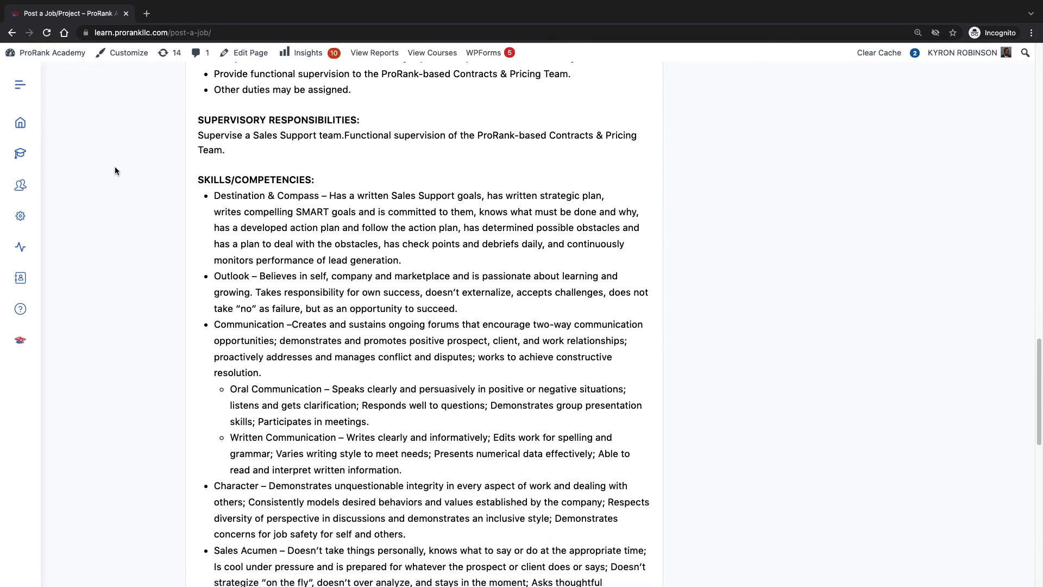
scroll(115, 168, down, 8)
scroll(115, 171, down, 7)
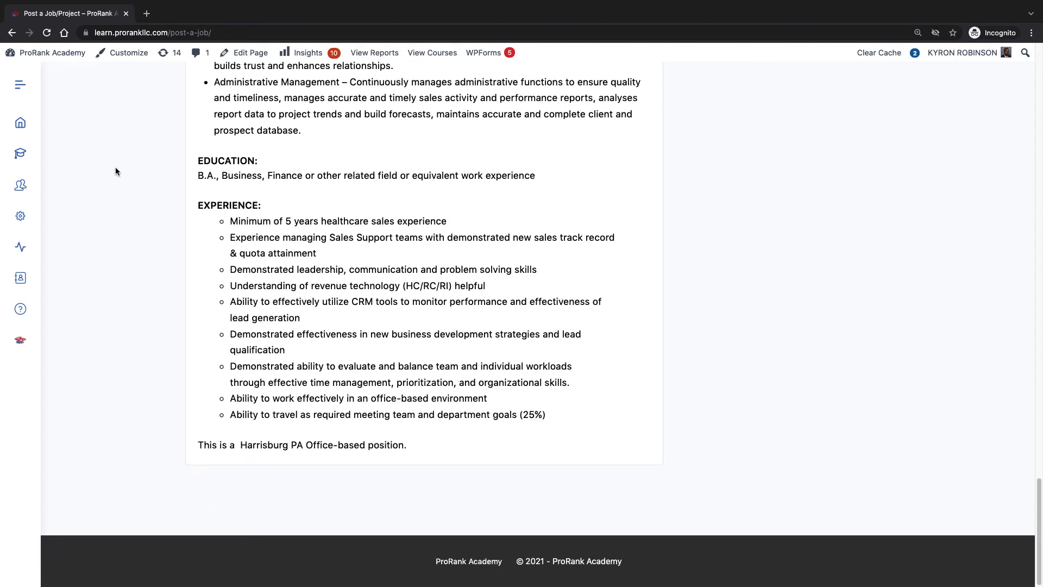
scroll(115, 168, up, 5)
scroll(116, 171, up, 15)
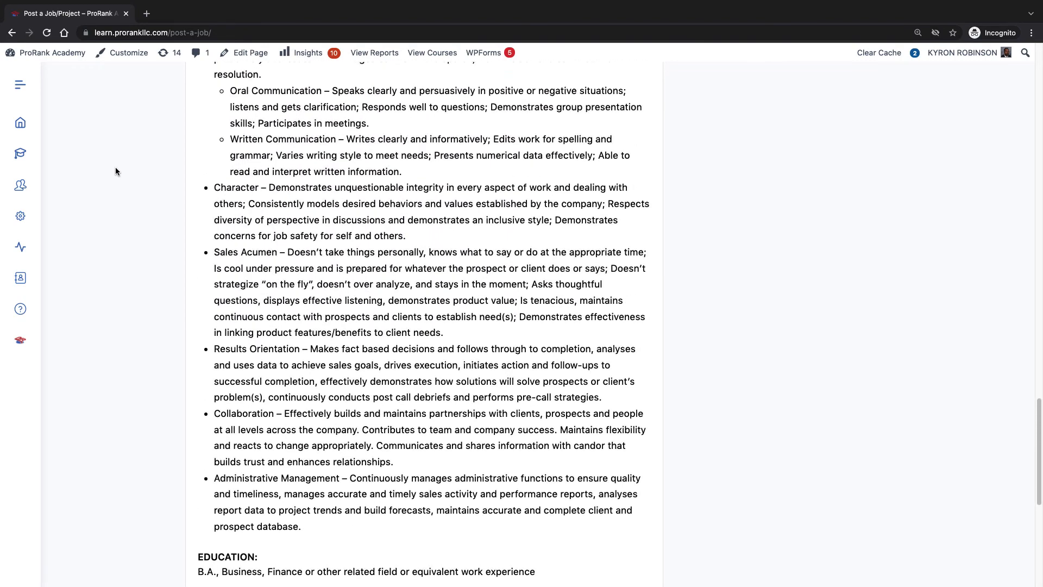
scroll(115, 170, up, 12)
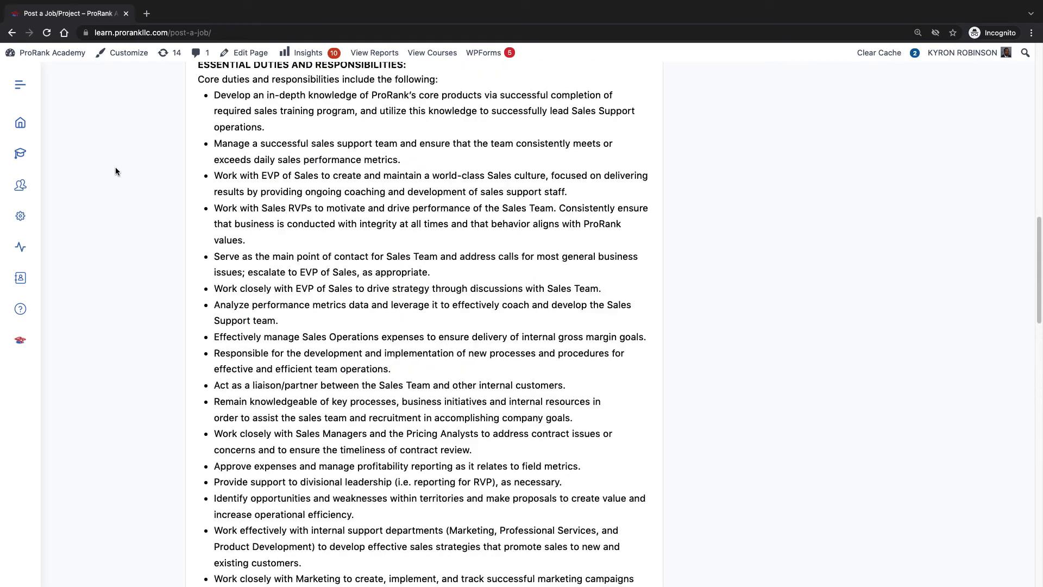
scroll(115, 170, up, 4)
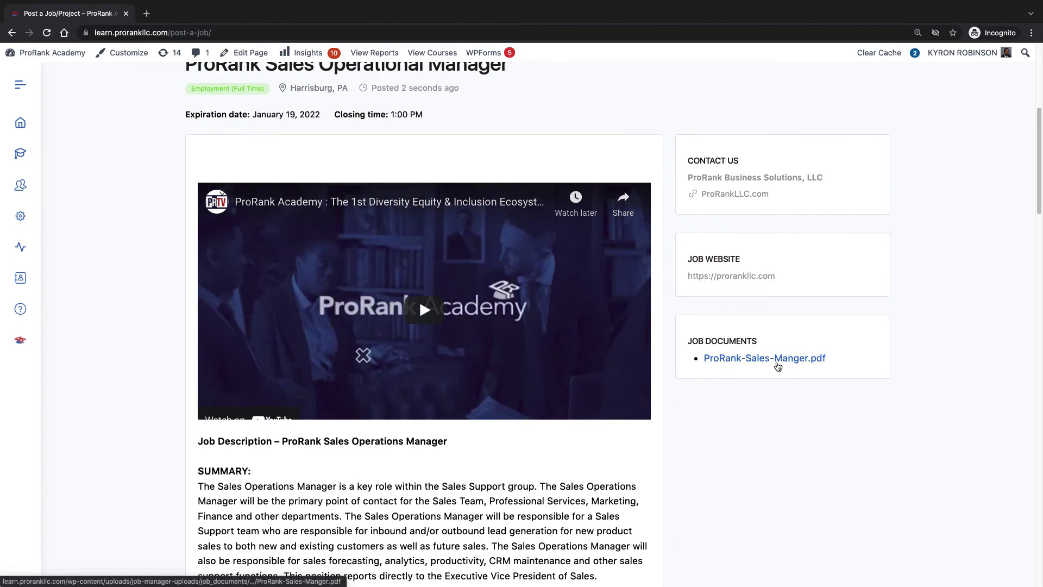
Step: Open the job document ProRank-Sales-Manger.pdf, read through to its last page, and return to the listing preview
click(773, 361)
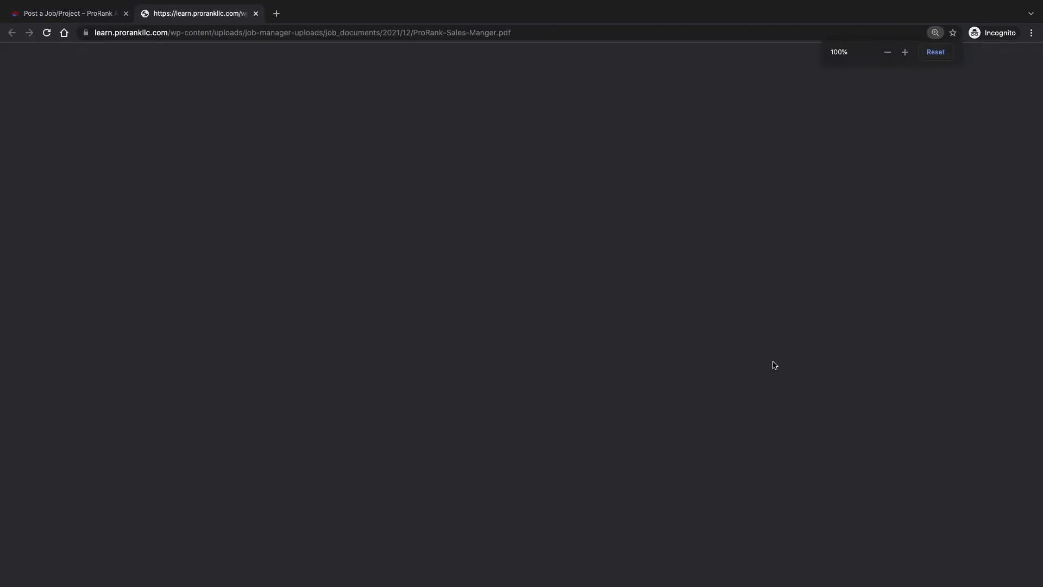
scroll(690, 327, down, 20)
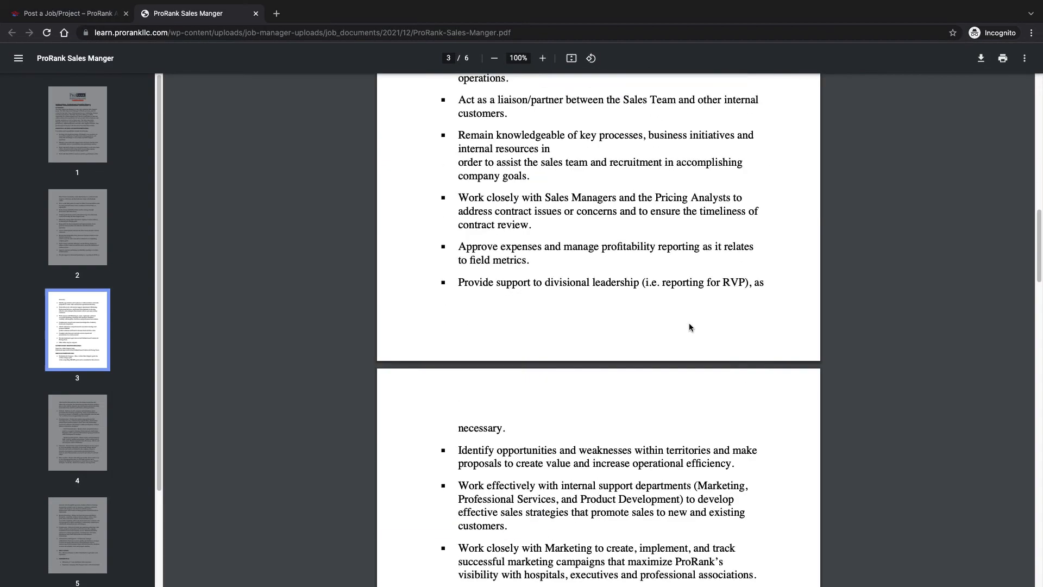
scroll(690, 327, down, 20)
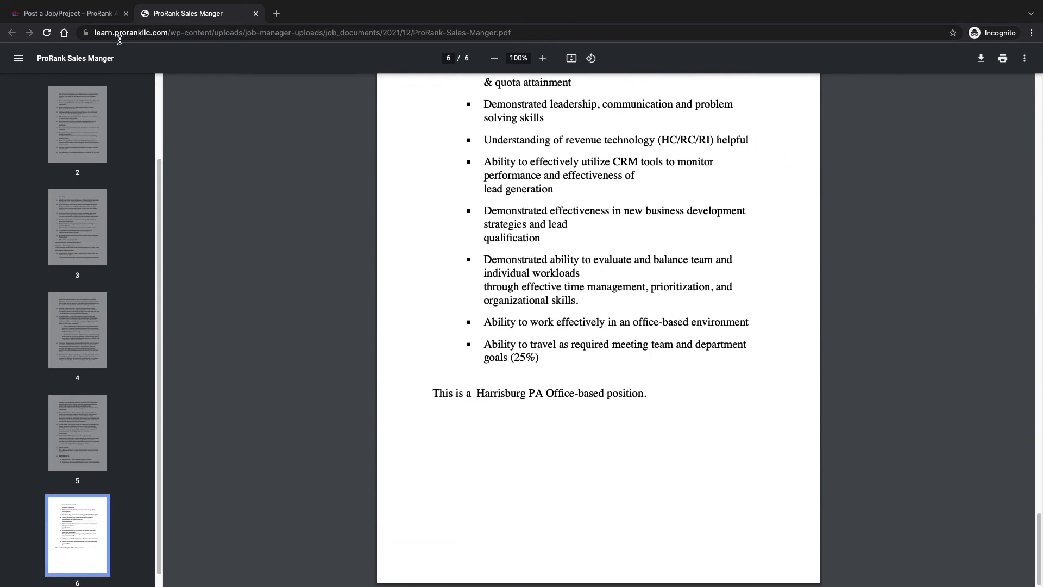
click(98, 21)
scroll(707, 376, up, 2)
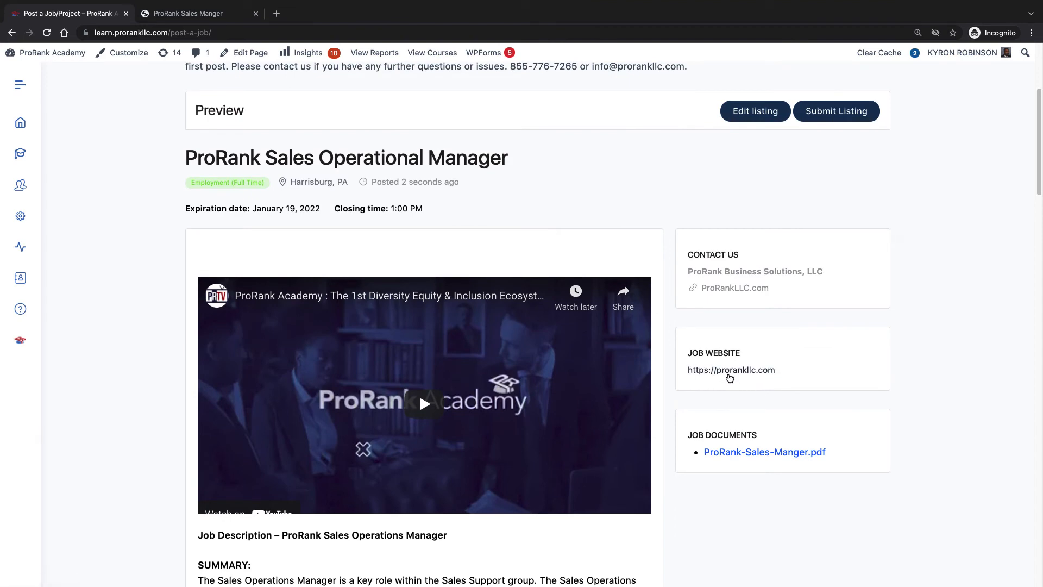
Step: Play the ProRank Academy video embedded in the listing preview, and pause it after a few seconds
scroll(429, 380, down, 3)
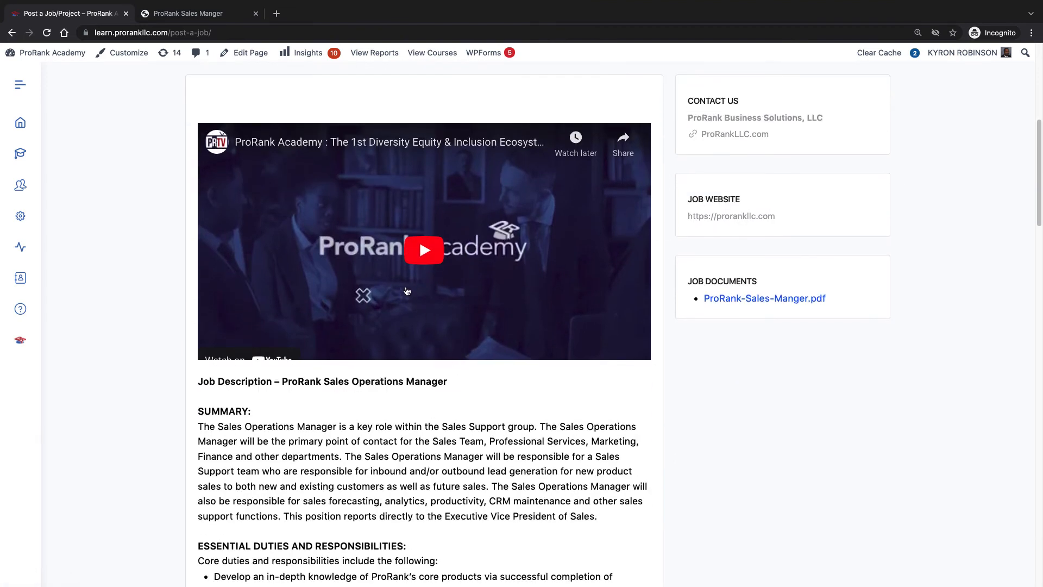
click(426, 249)
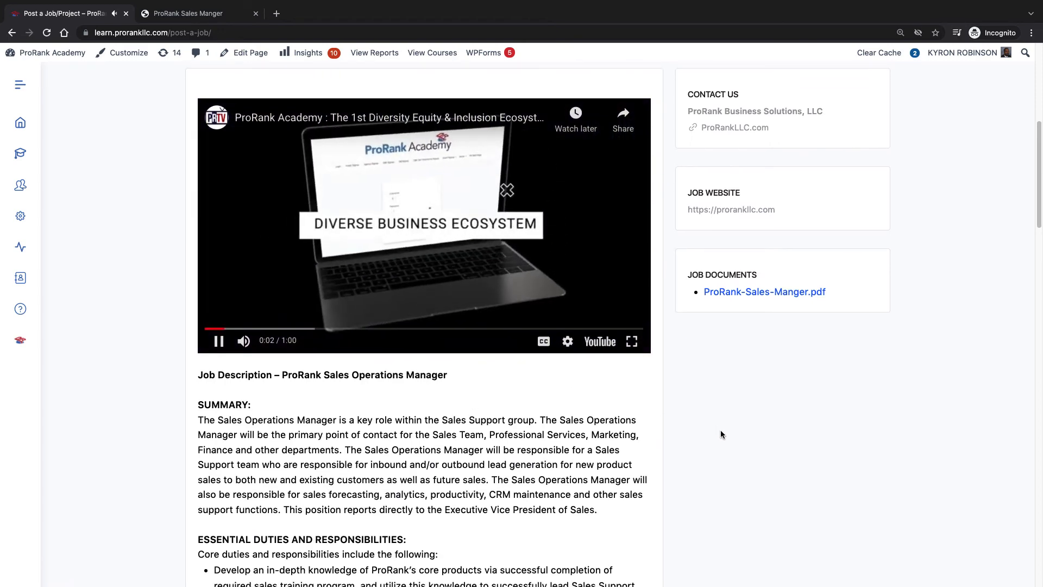
scroll(720, 430, down, 6)
scroll(720, 434, up, 6)
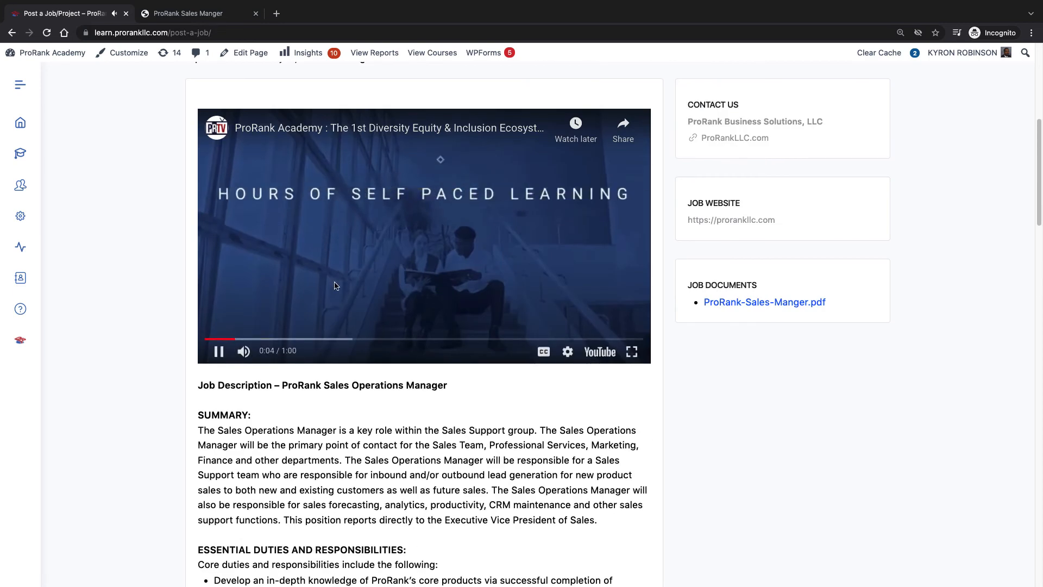
click(220, 352)
Step: Submit the ProRank Sales Operational Manager listing and open the Employer Dashboard
scroll(622, 328, up, 5)
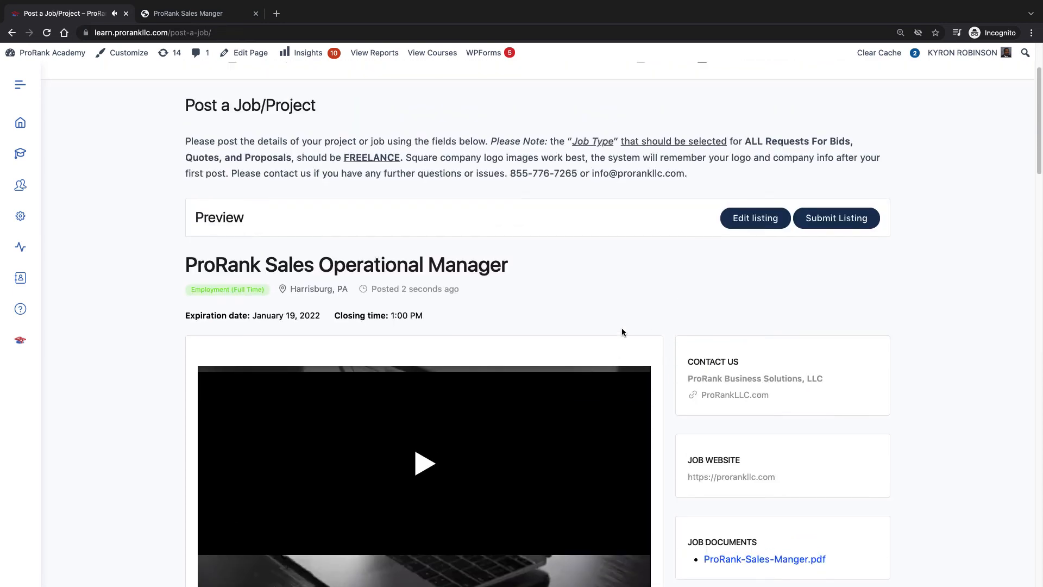
click(856, 220)
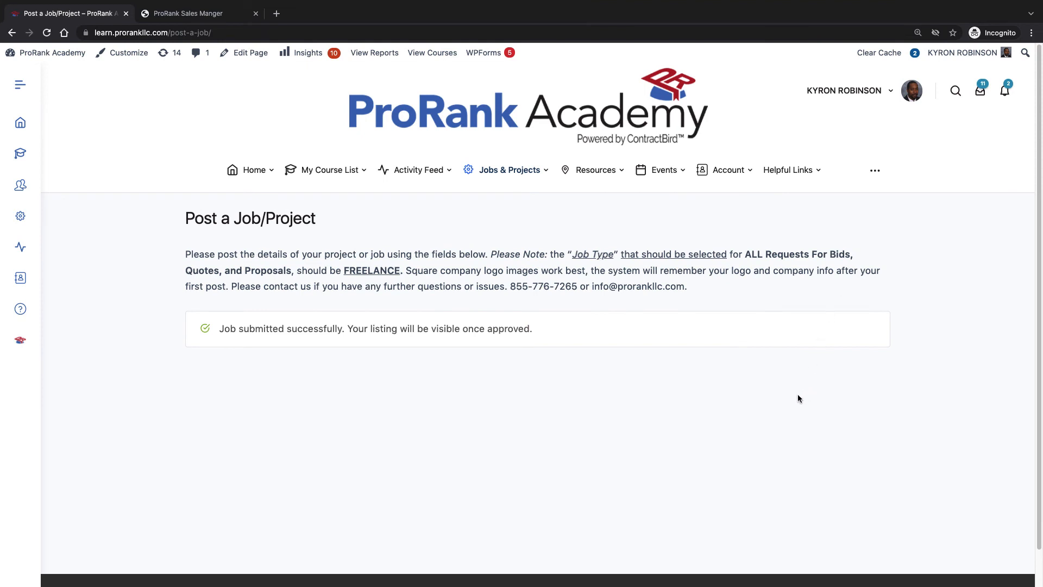
mouse_move(498, 179)
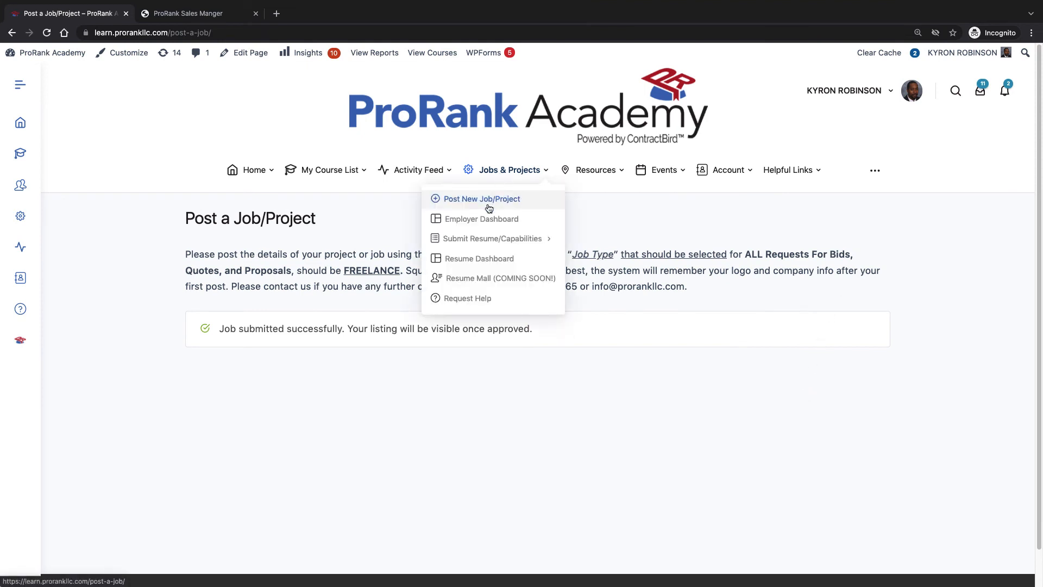
click(472, 220)
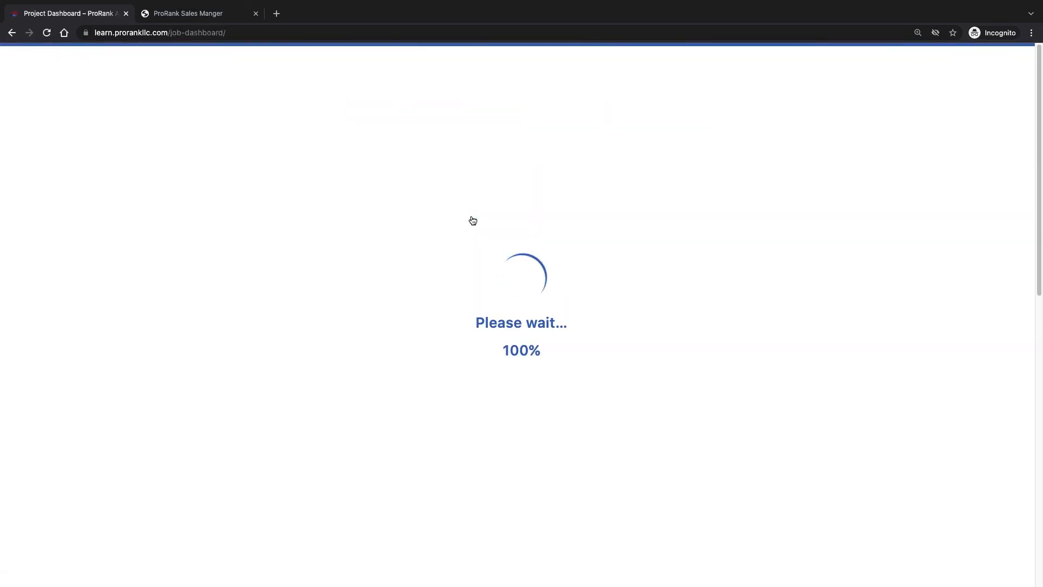
scroll(479, 228, down, 2)
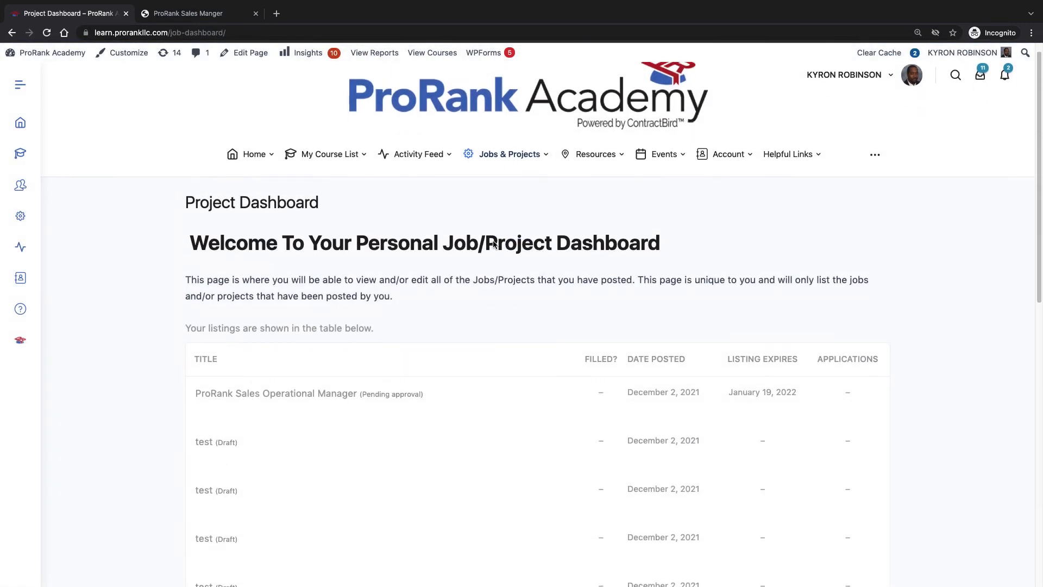
Step: Look over the posted listings on the dashboard, then open the ProRank Sales Operational Manager posting and review its published page
scroll(455, 321, down, 2)
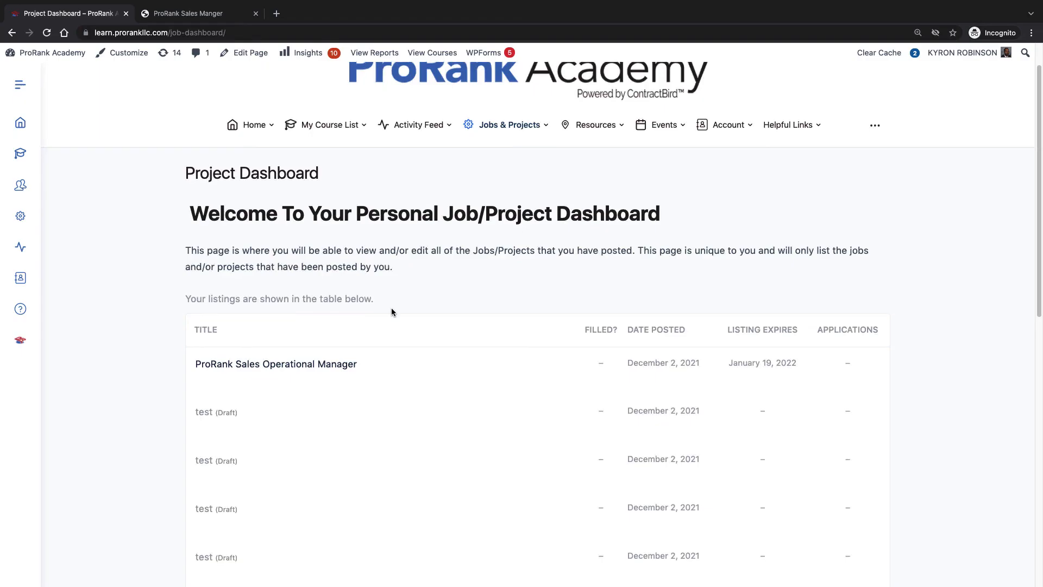
scroll(391, 307, down, 3)
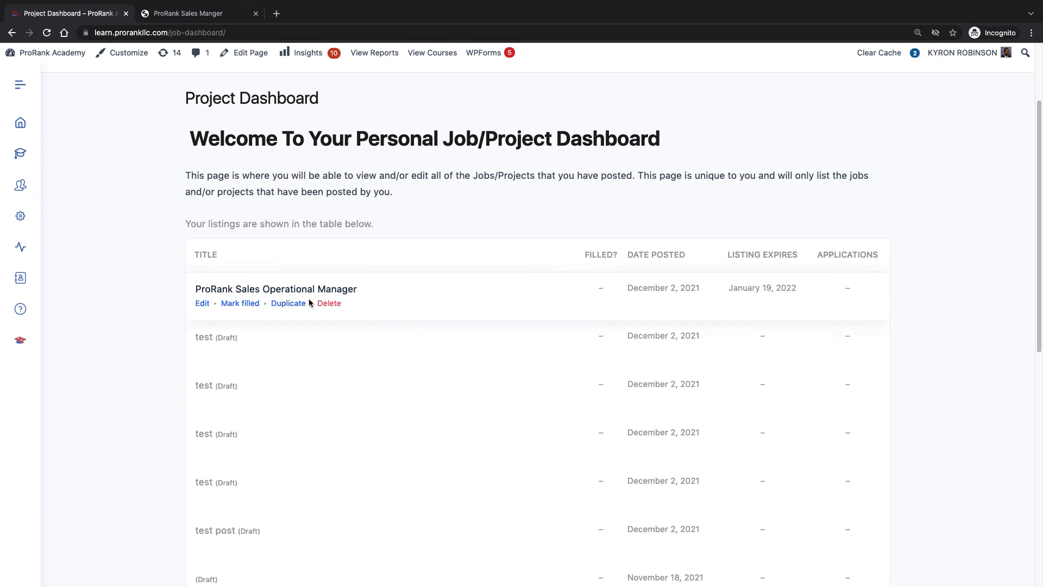
scroll(298, 303, down, 5)
scroll(299, 302, up, 2)
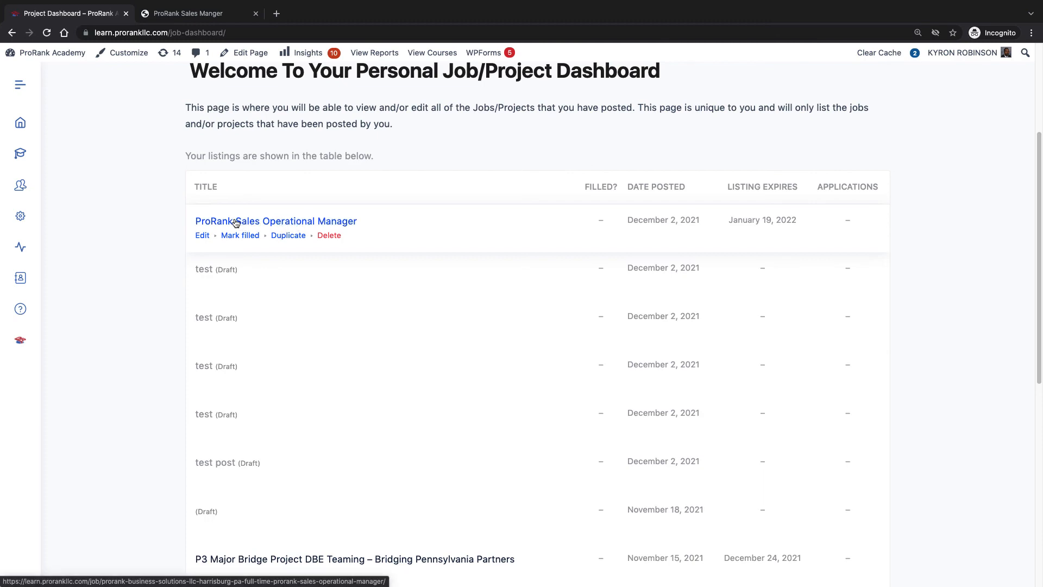
click(260, 221)
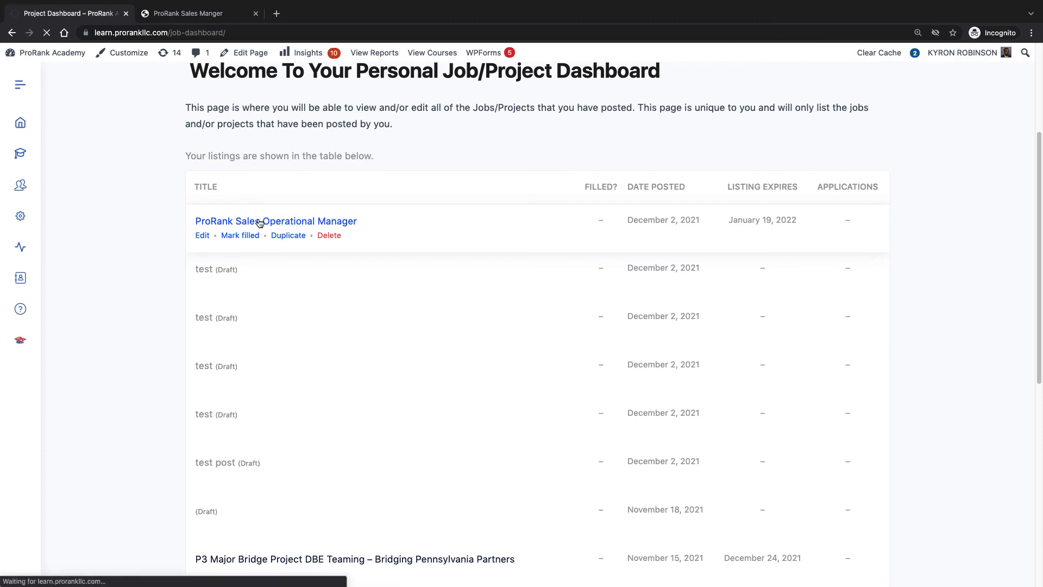
scroll(293, 357, down, 15)
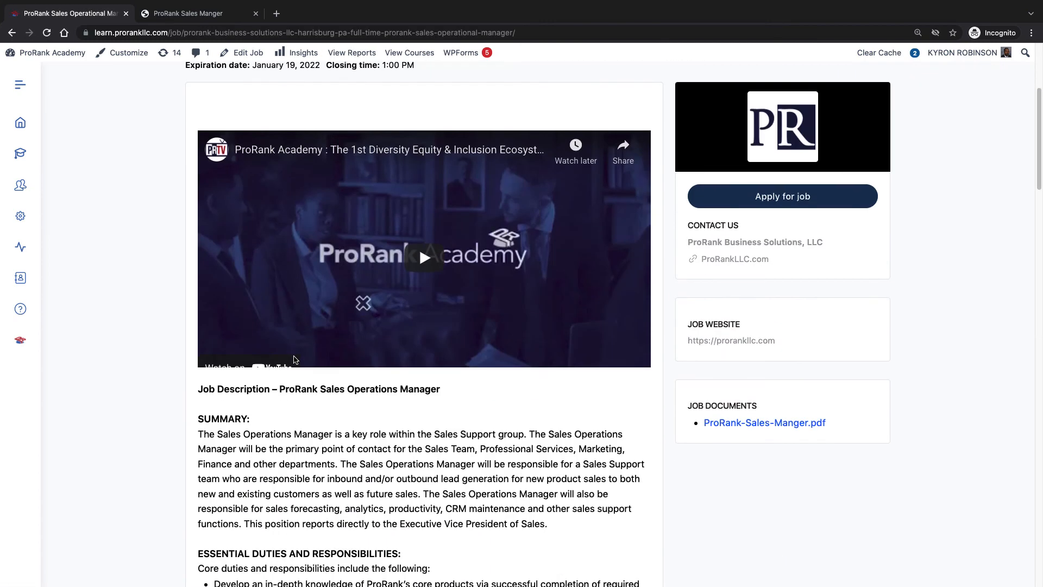
scroll(293, 357, down, 20)
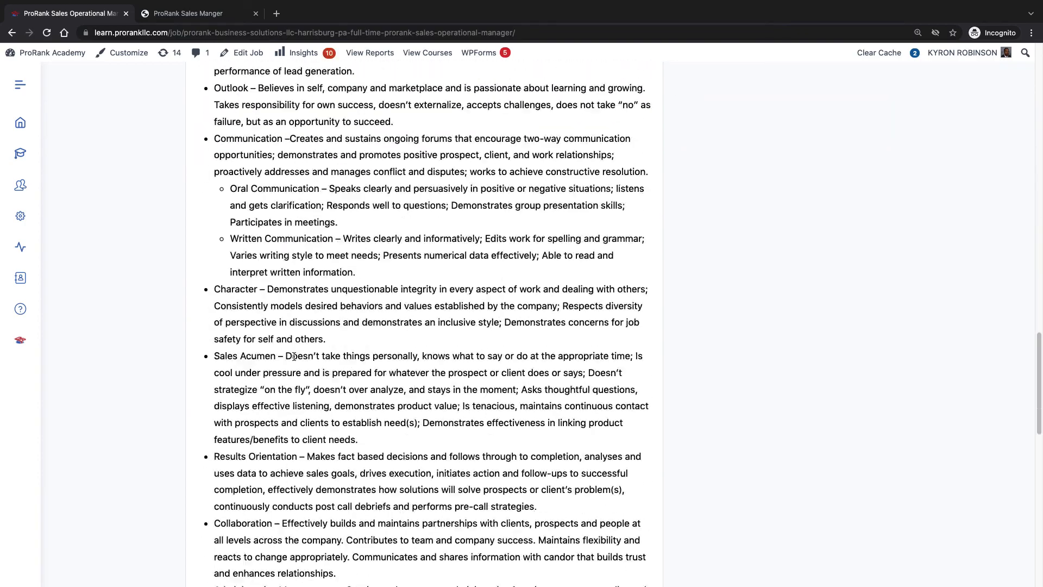
scroll(409, 323, up, 20)
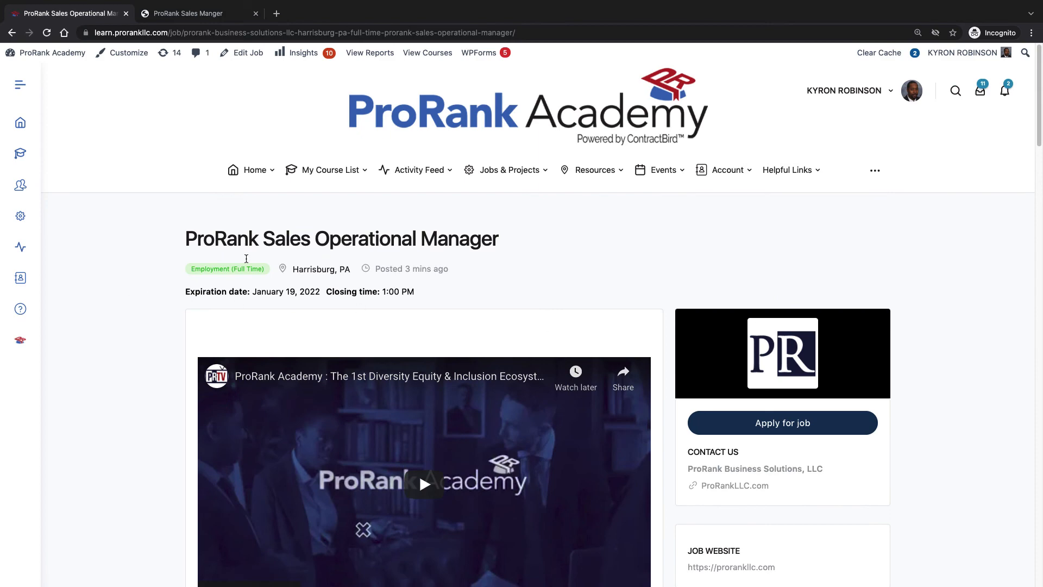
Step: Open the Jobs & Projects board and look over the listings published there
click(498, 175)
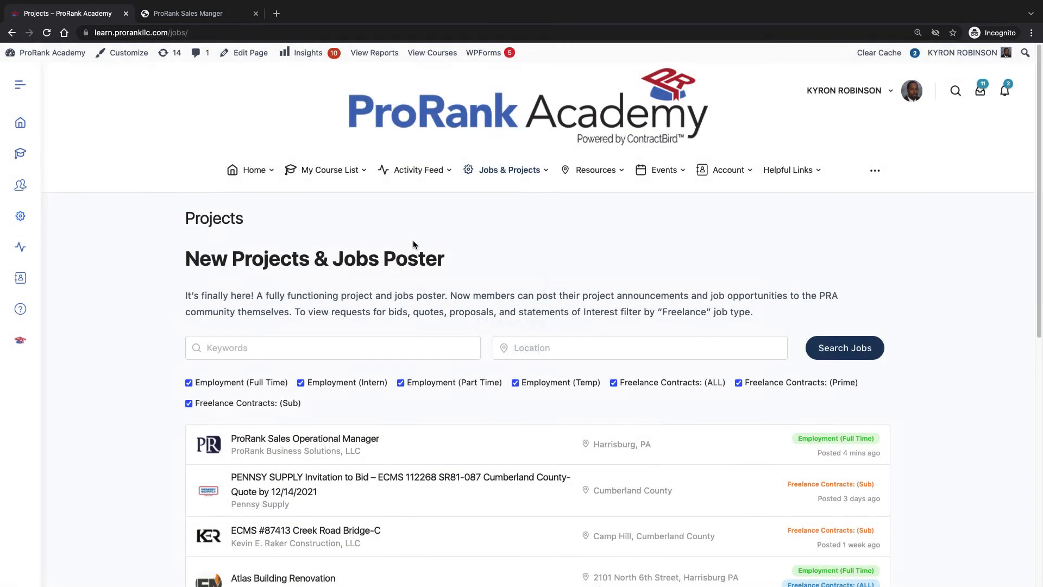
scroll(414, 244, down, 1)
scroll(413, 245, down, 4)
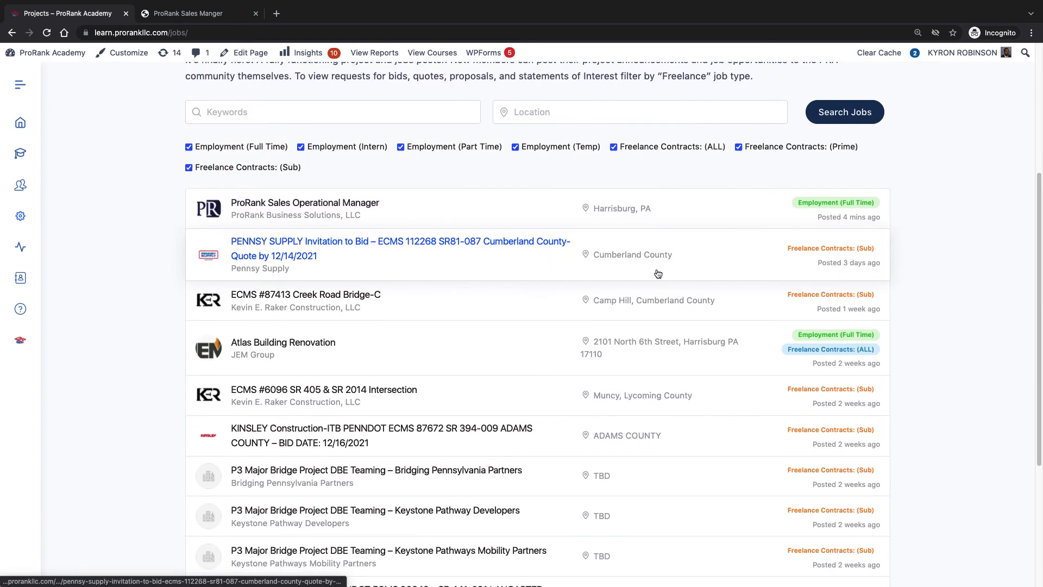
scroll(660, 274, down, 1)
scroll(666, 273, up, 1)
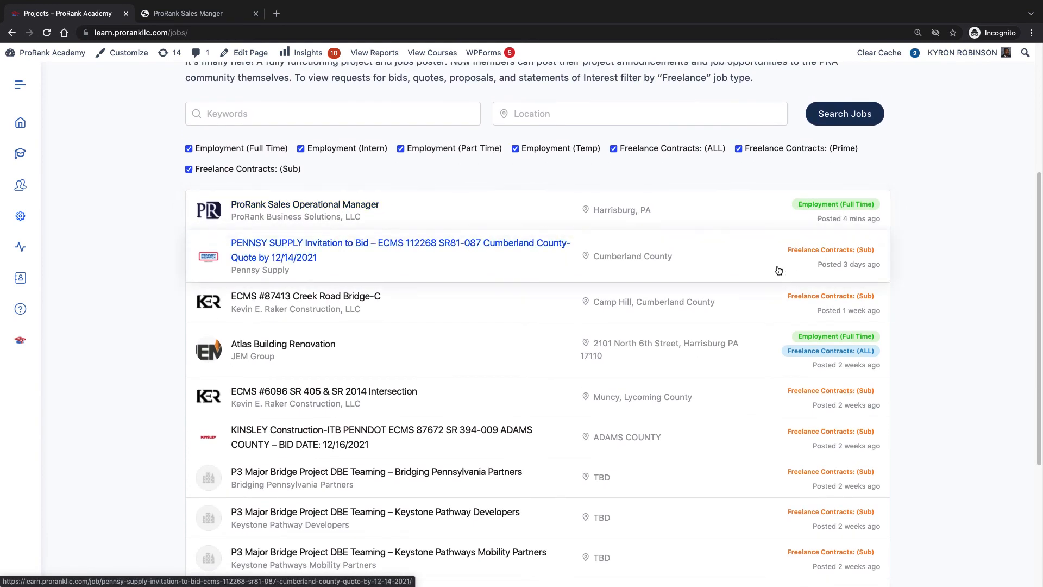
Step: Open the ProRank Sales Operational Manager posting from the job board, review its description, and bring up its job application form
click(326, 211)
scroll(527, 247, down, 10)
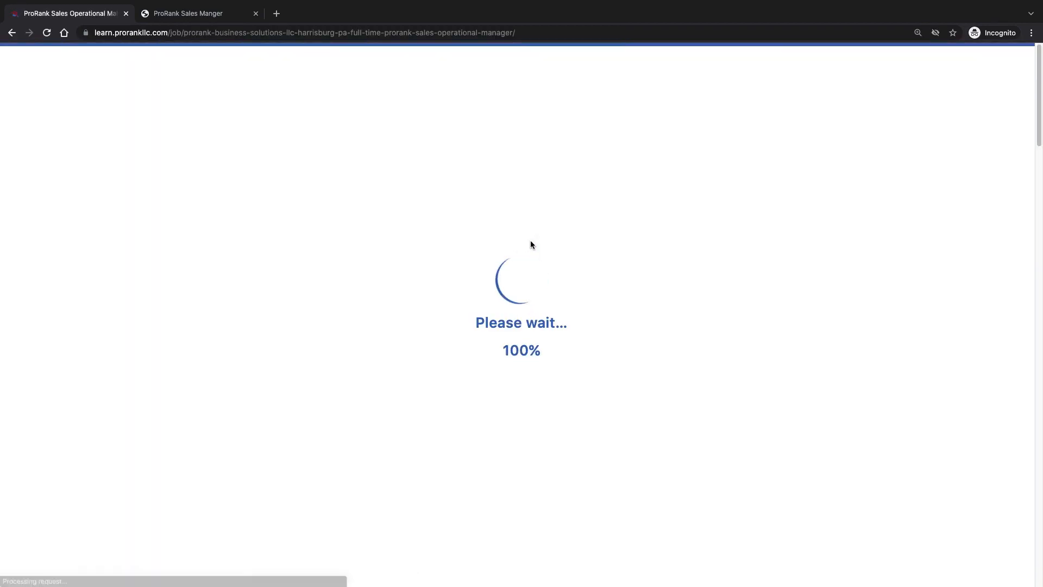
scroll(612, 235, down, 15)
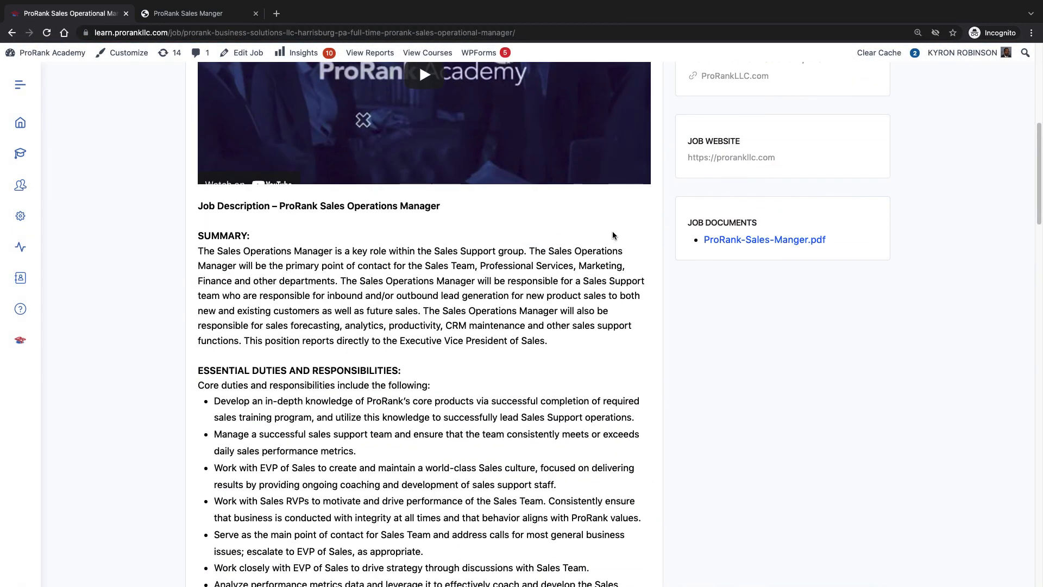
scroll(612, 235, down, 15)
scroll(612, 235, down, 15)
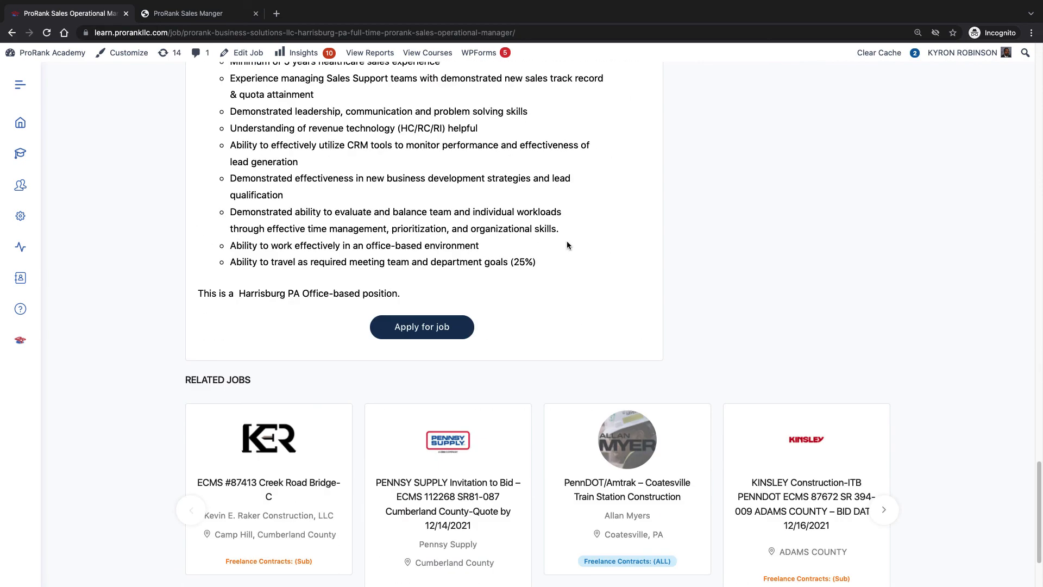
click(460, 326)
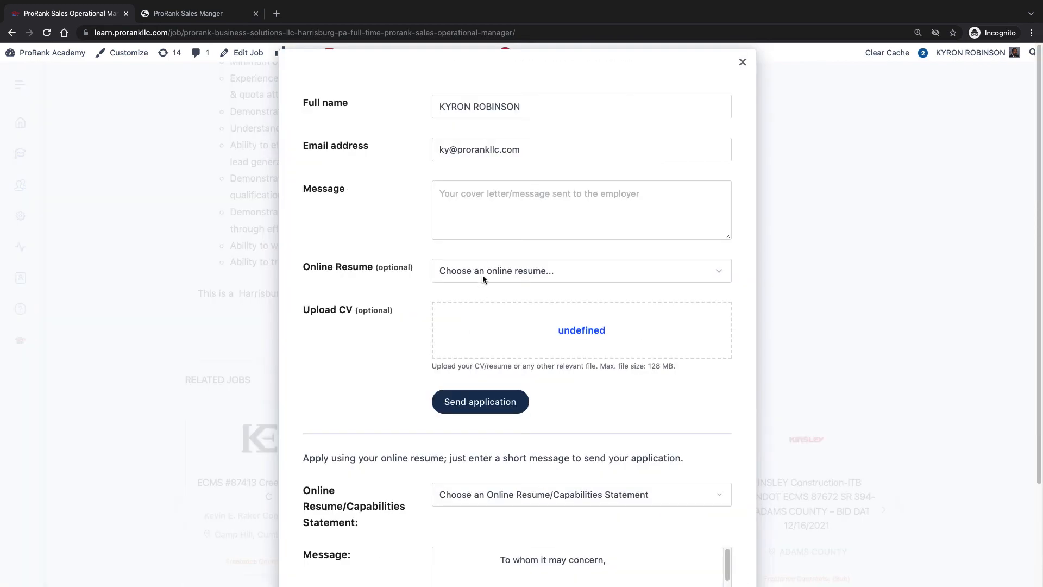
Step: Review the job application form's fields and check which saved profiles its Online Resume/Capabilities Statement field offers, without choosing one
scroll(499, 250, down, 3)
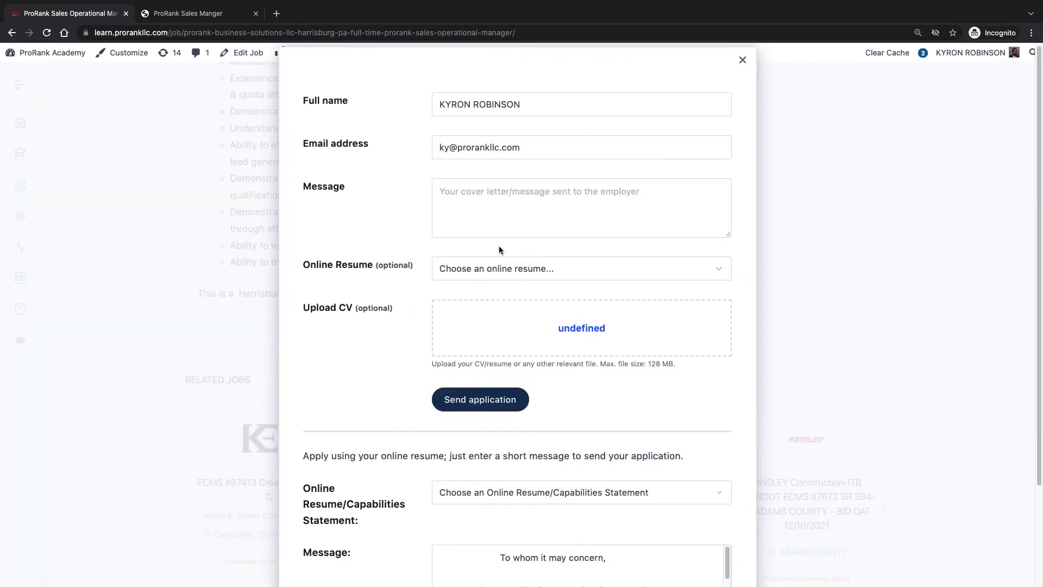
scroll(501, 246, up, 1)
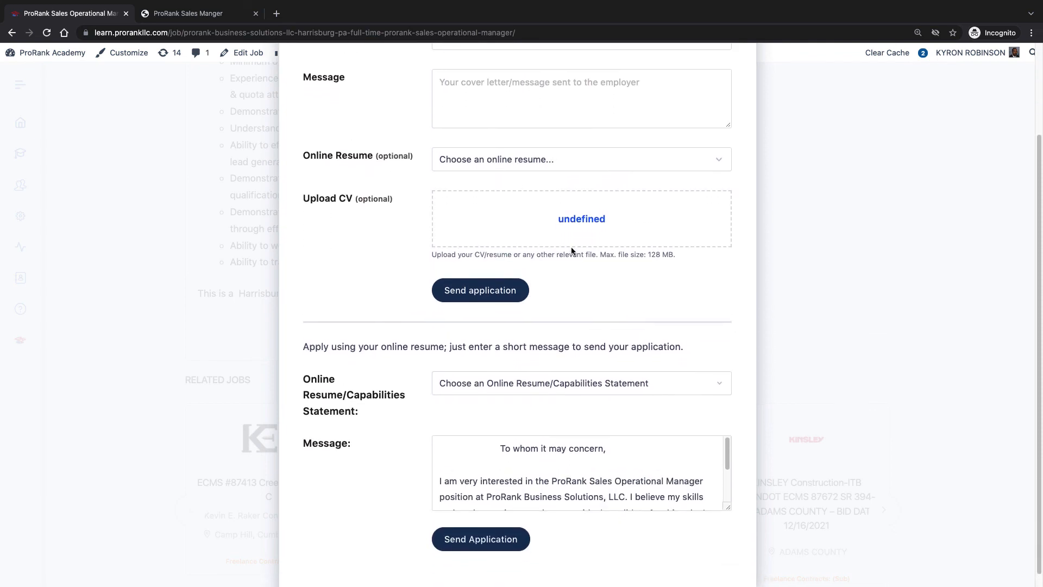
scroll(509, 332, down, 1)
click(485, 370)
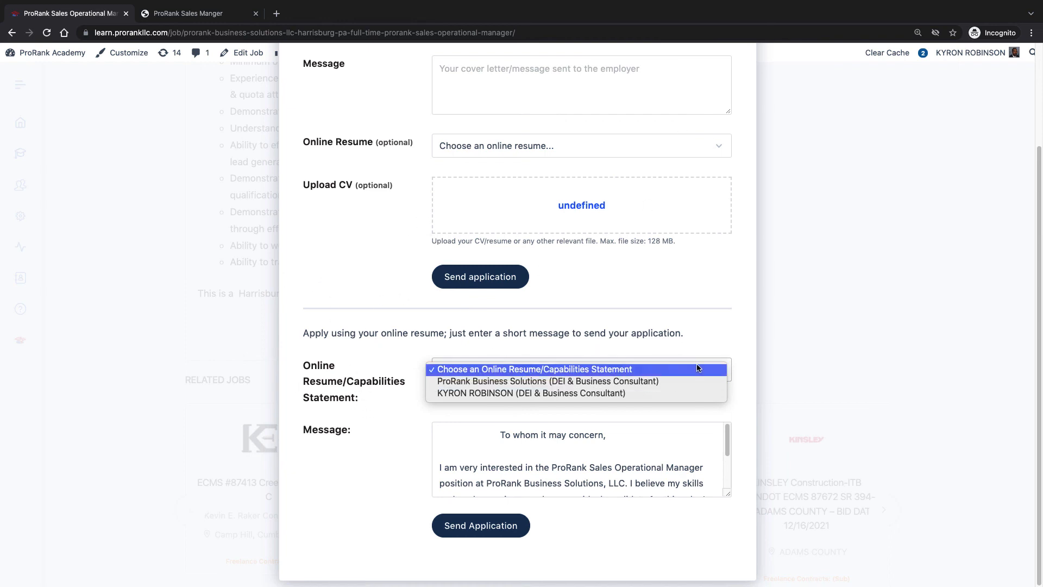
click(72, 141)
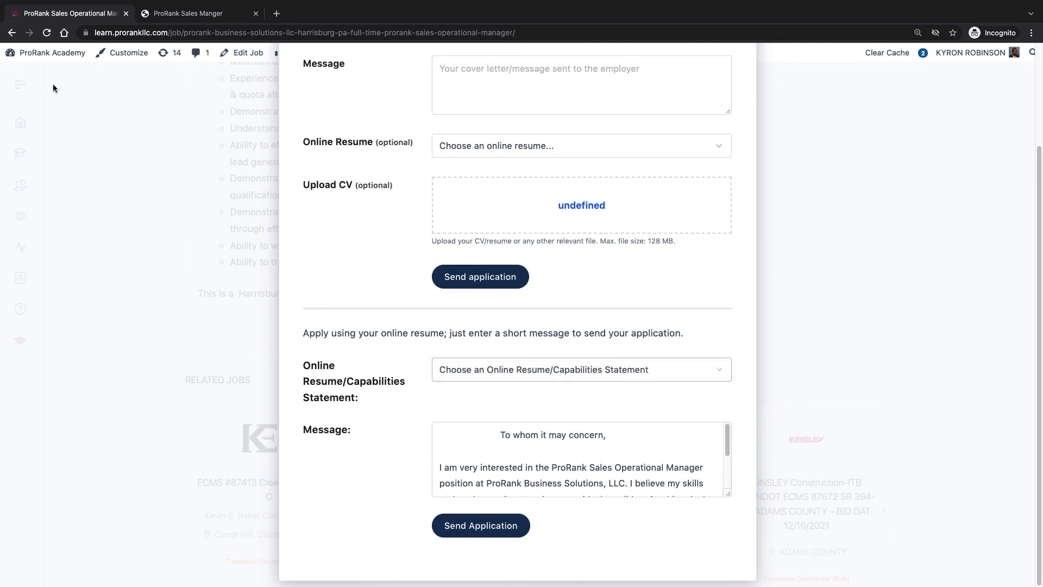
Step: Close the application form and return to the beginning of the ProRank Sales Operational Manager posting
click(12, 33)
key(Escape)
scroll(643, 240, up, 20)
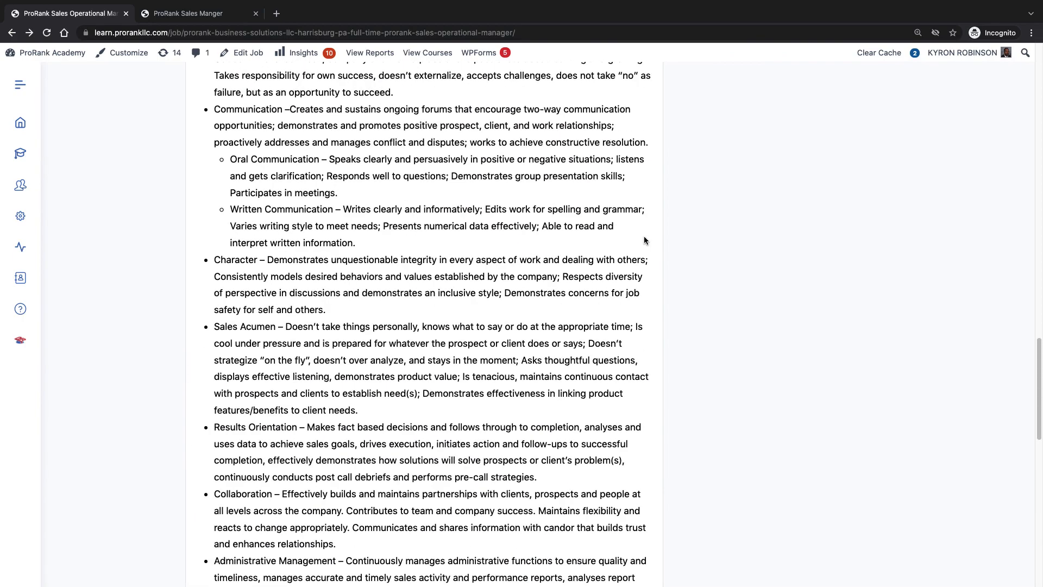
scroll(645, 240, up, 4)
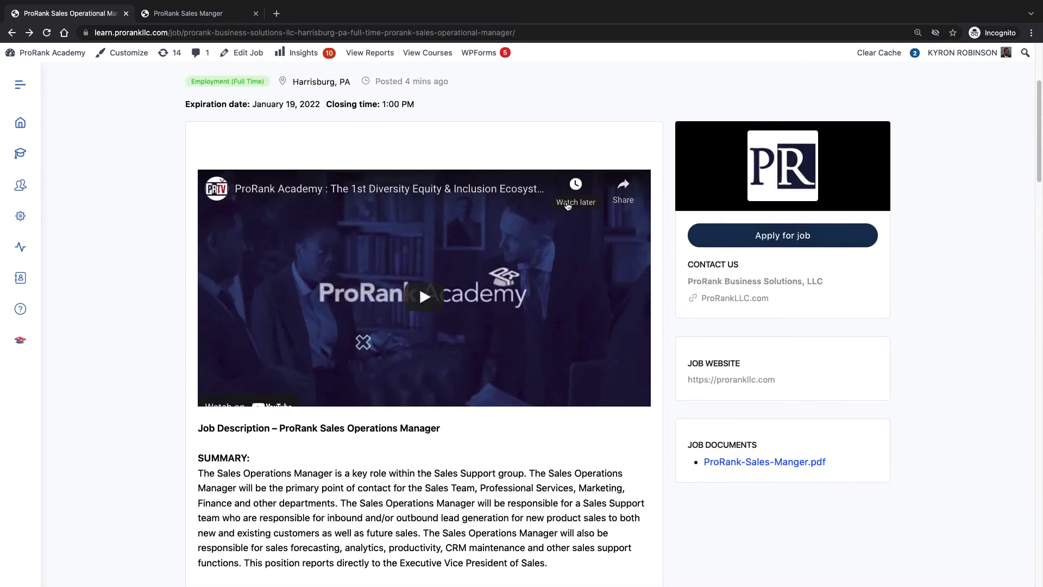
scroll(567, 205, up, 1)
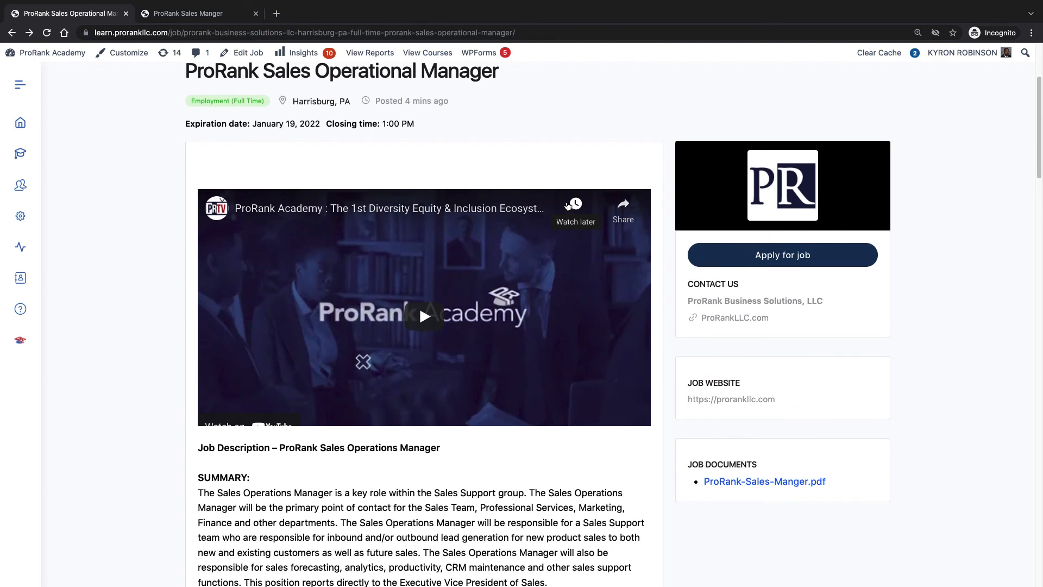
scroll(568, 205, up, 3)
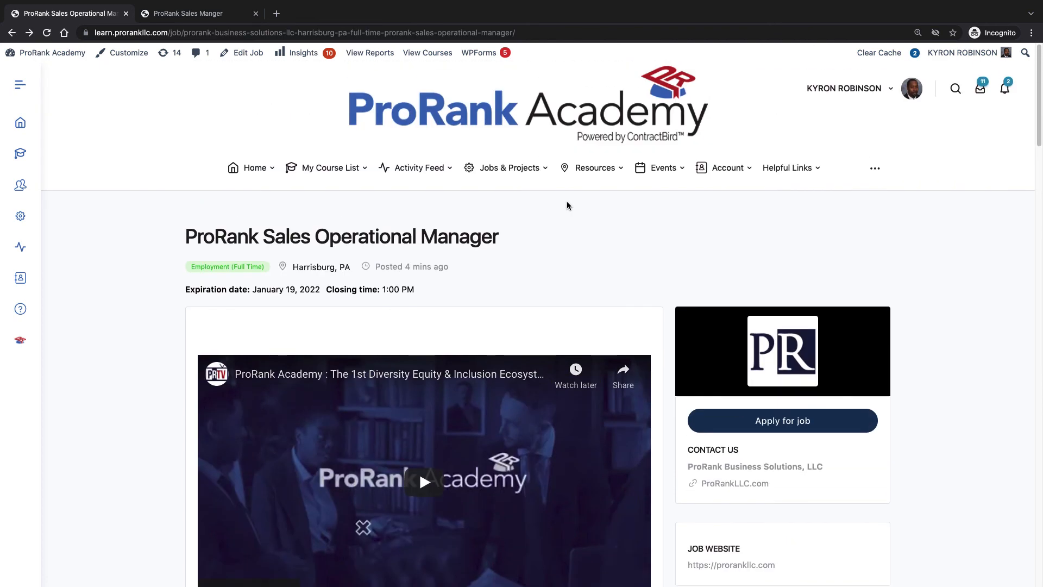
Step: Open the Activity Feed and examine the update announcing the ProRank Sales Operational Manager job
mouse_move(410, 181)
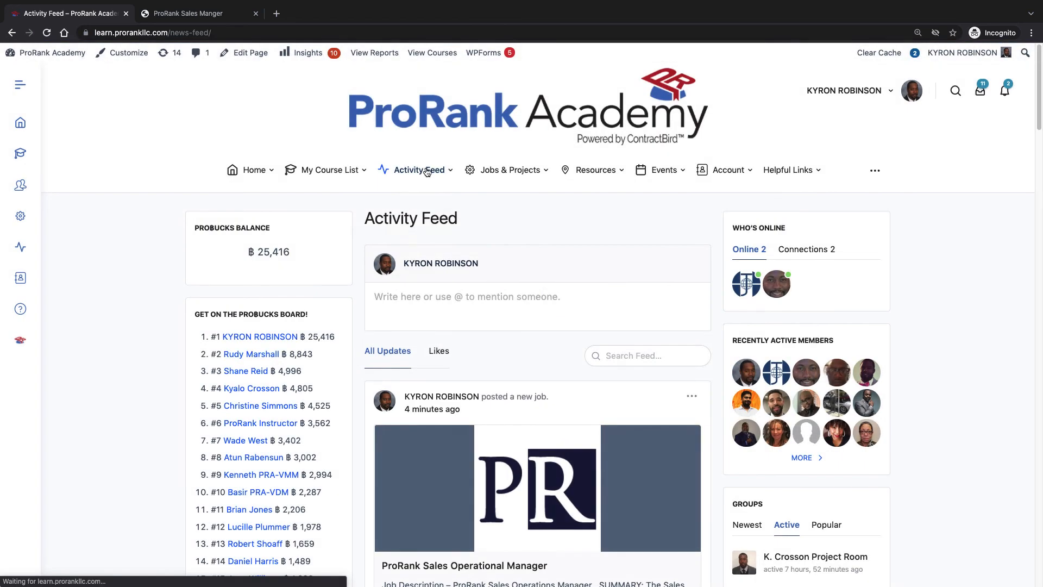
scroll(440, 331, down, 5)
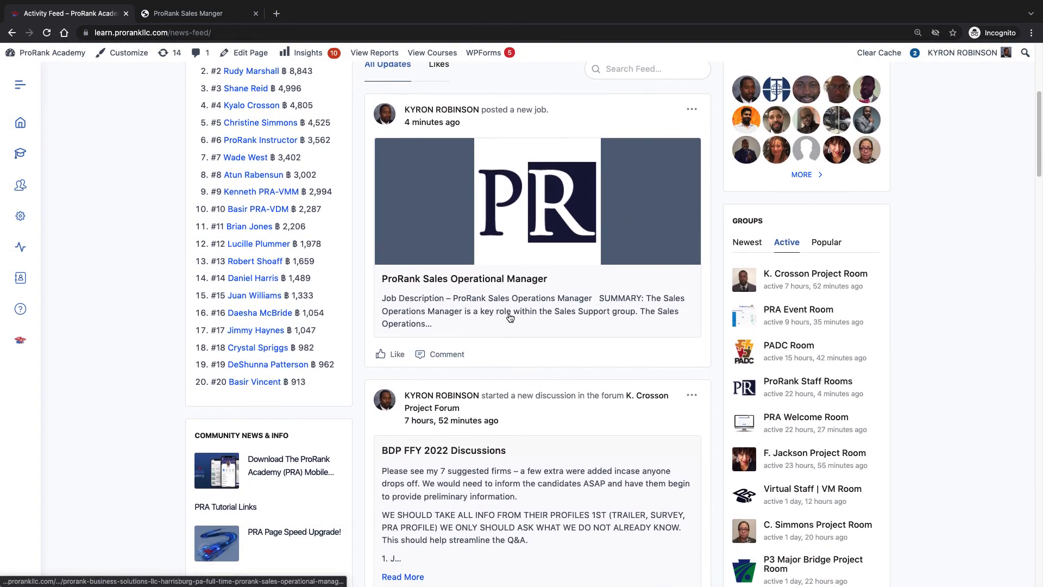
scroll(534, 289, up, 2)
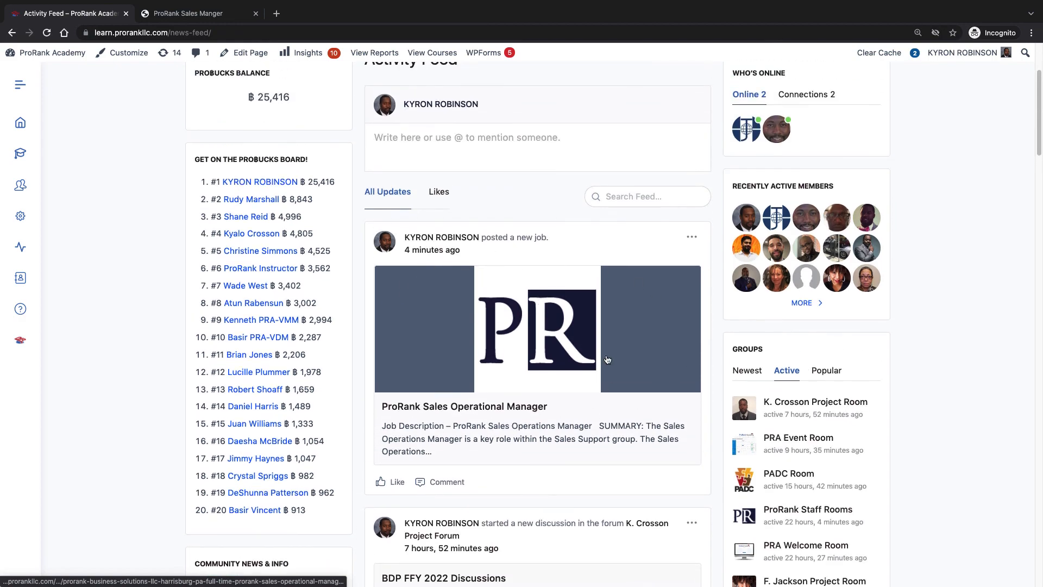
Step: Check the Recent Jobs list beside the feed for the ProRank Sales Operational Manager listing, then return to its feed update
scroll(473, 417, down, 12)
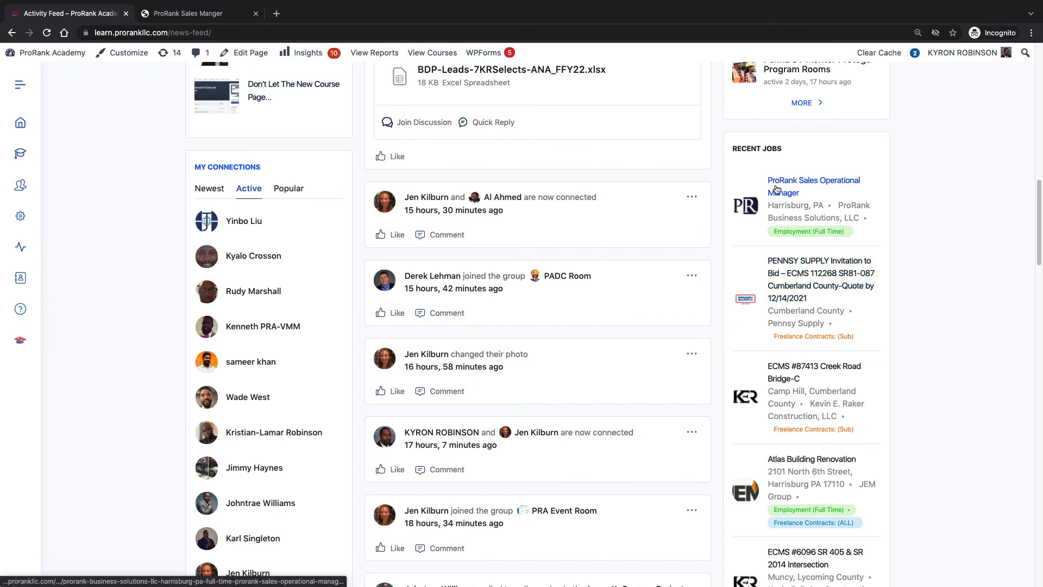
scroll(705, 338, up, 1)
scroll(702, 333, up, 10)
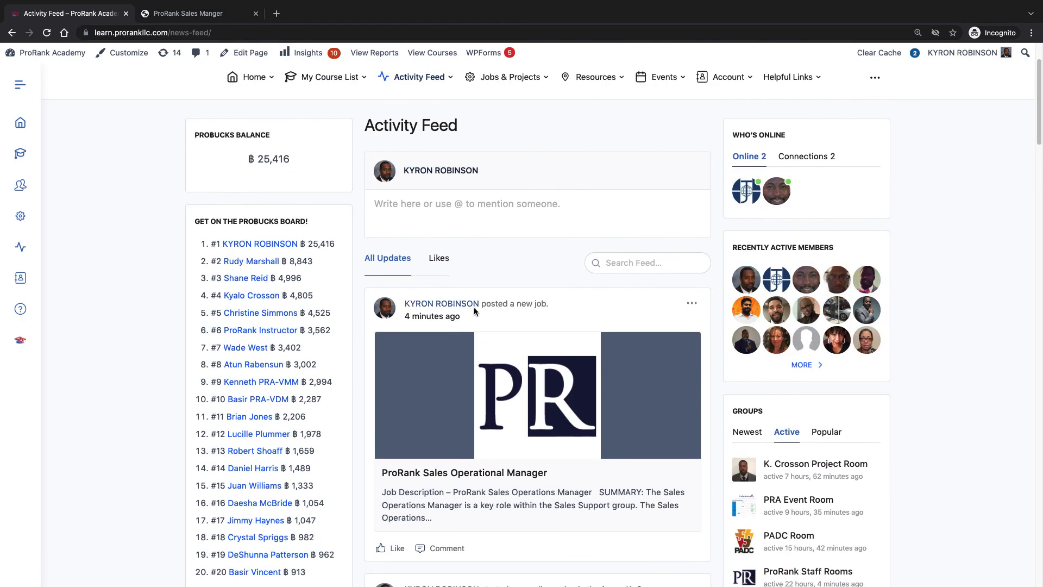
scroll(439, 472, down, 12)
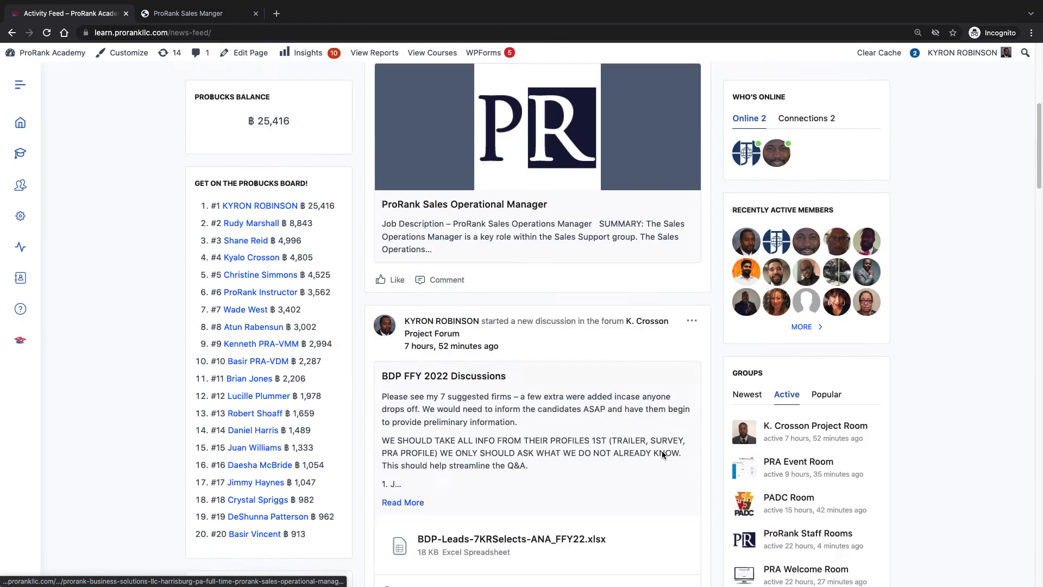
click(801, 257)
scroll(485, 302, up, 10)
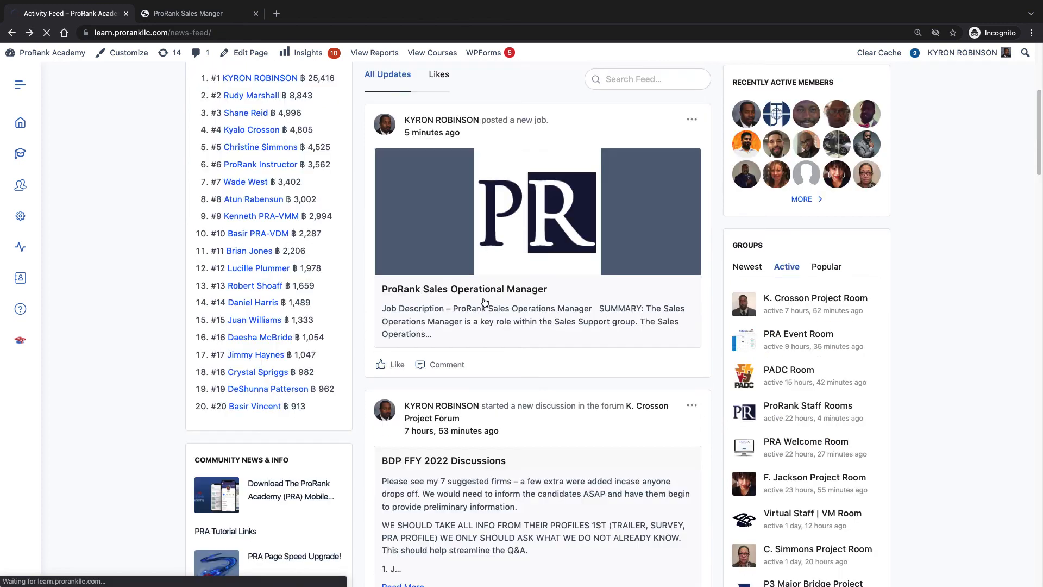